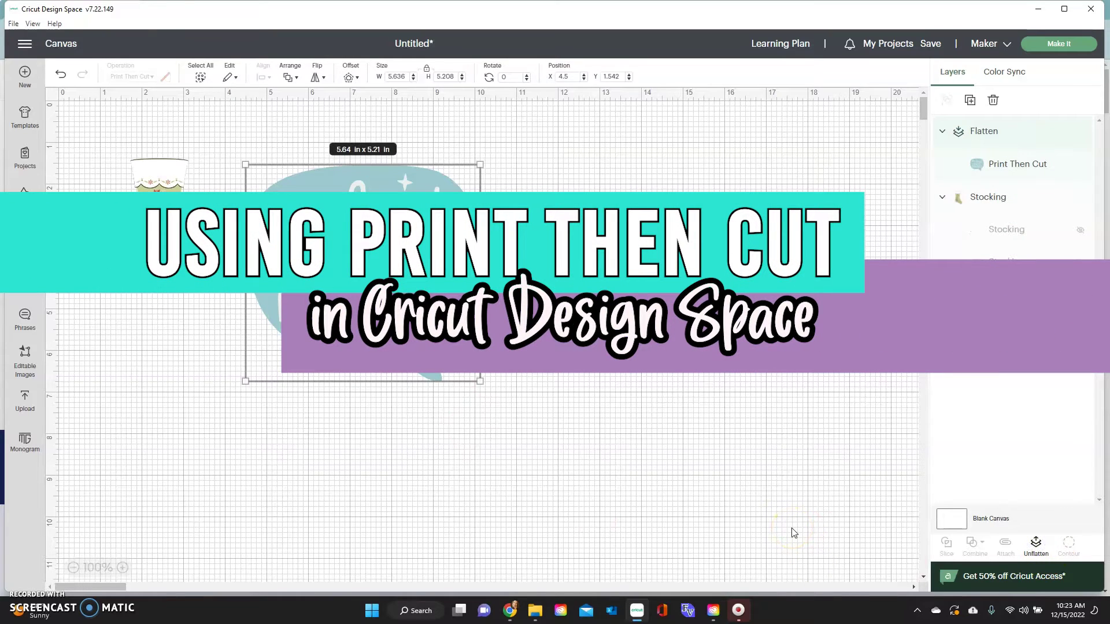
Step: Check the flattened floral card on the Prepare mat, return to the canvas, and open Images
click(1058, 43)
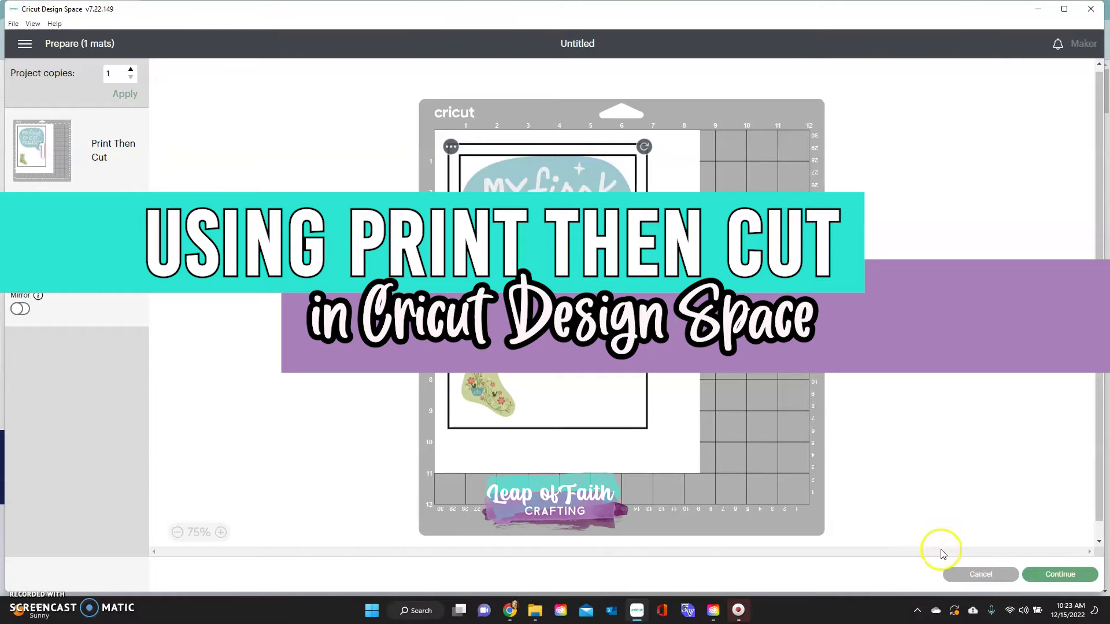
click(986, 574)
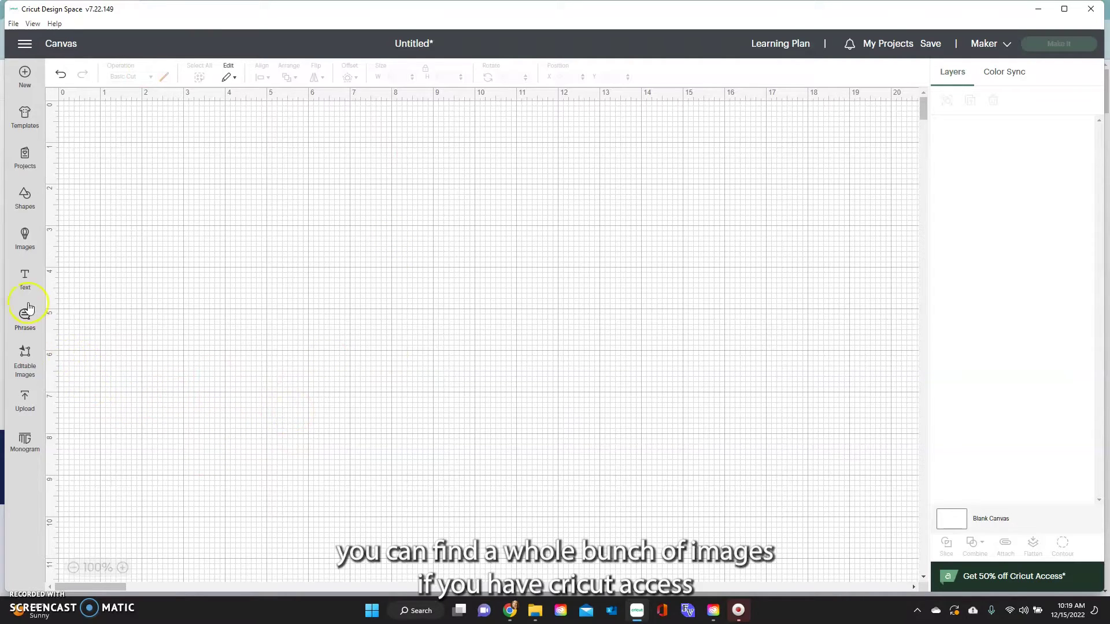
click(24, 238)
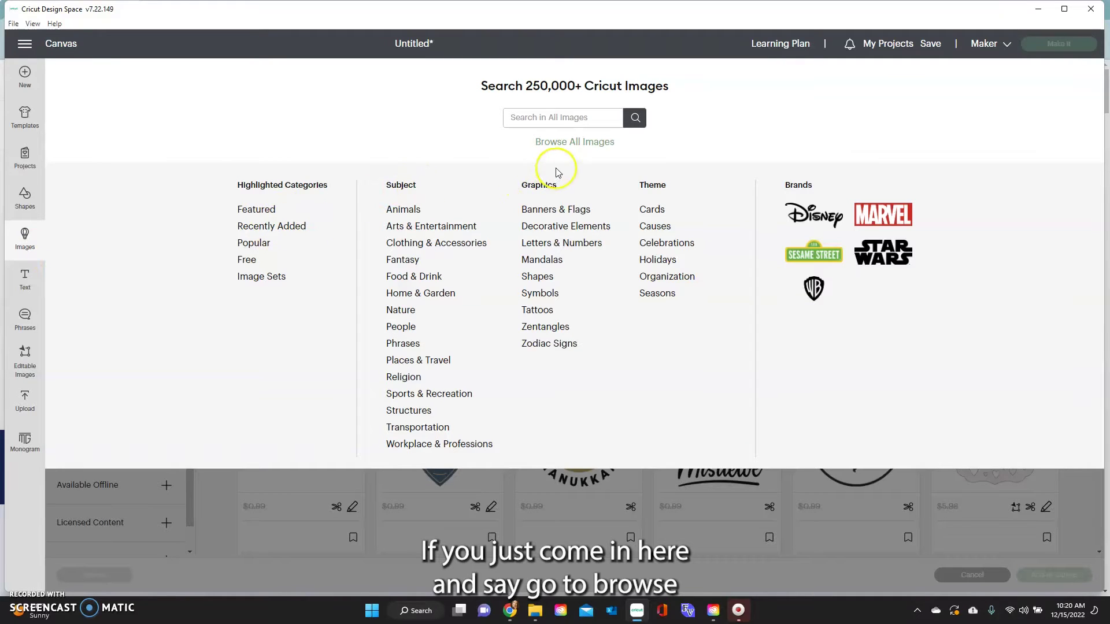
Step: Browse all images and filter by the Print then Cut operation type (12,739 results)
click(570, 142)
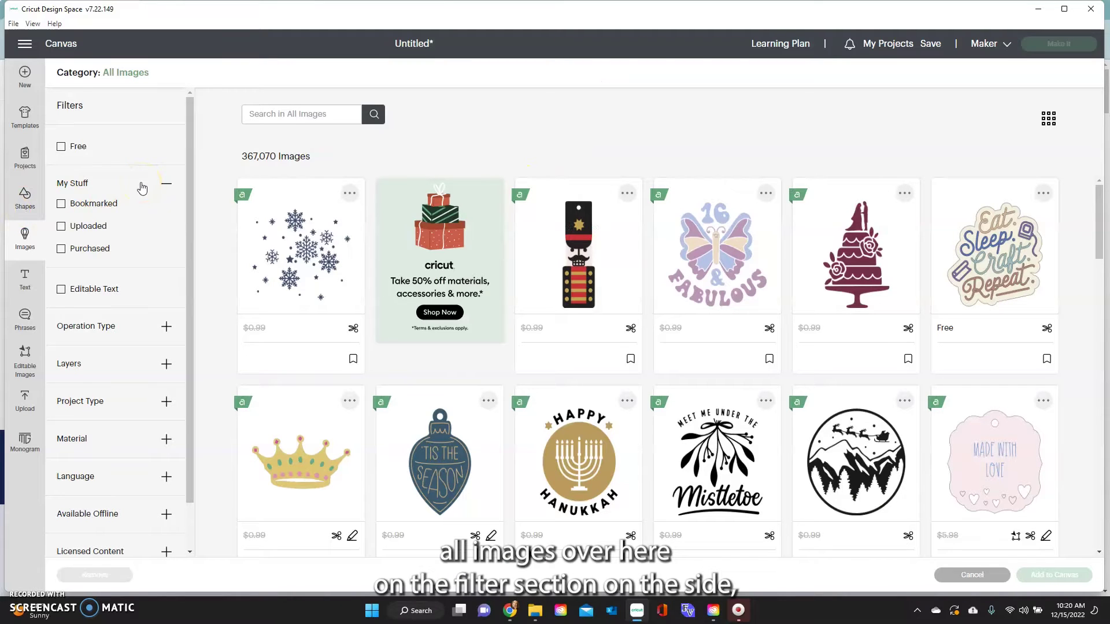
scroll(142, 188, down, 1)
click(166, 276)
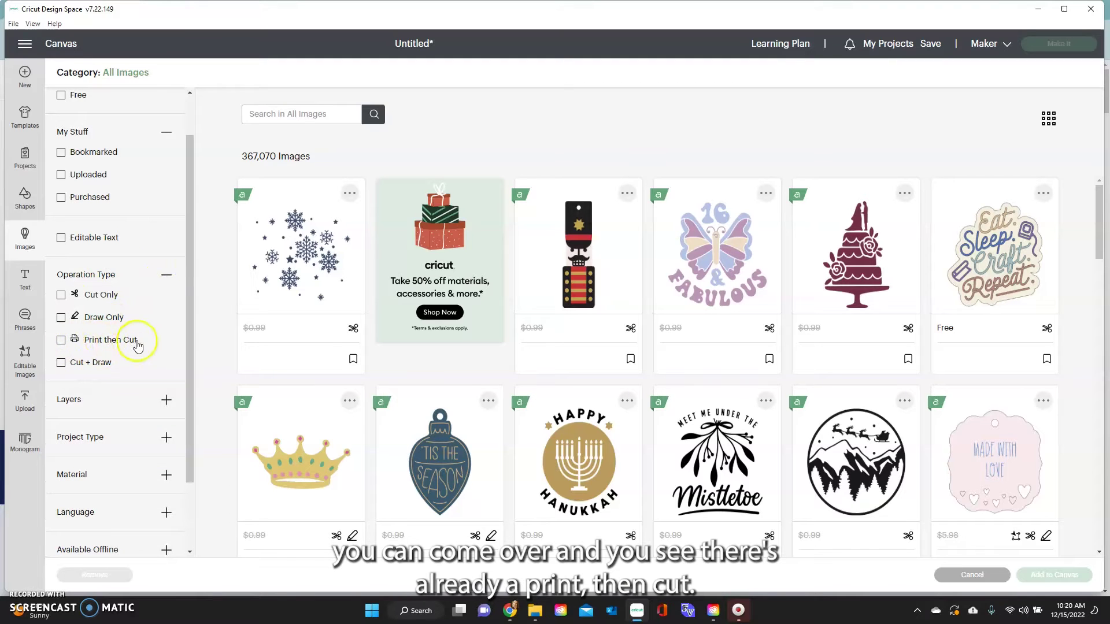
click(60, 341)
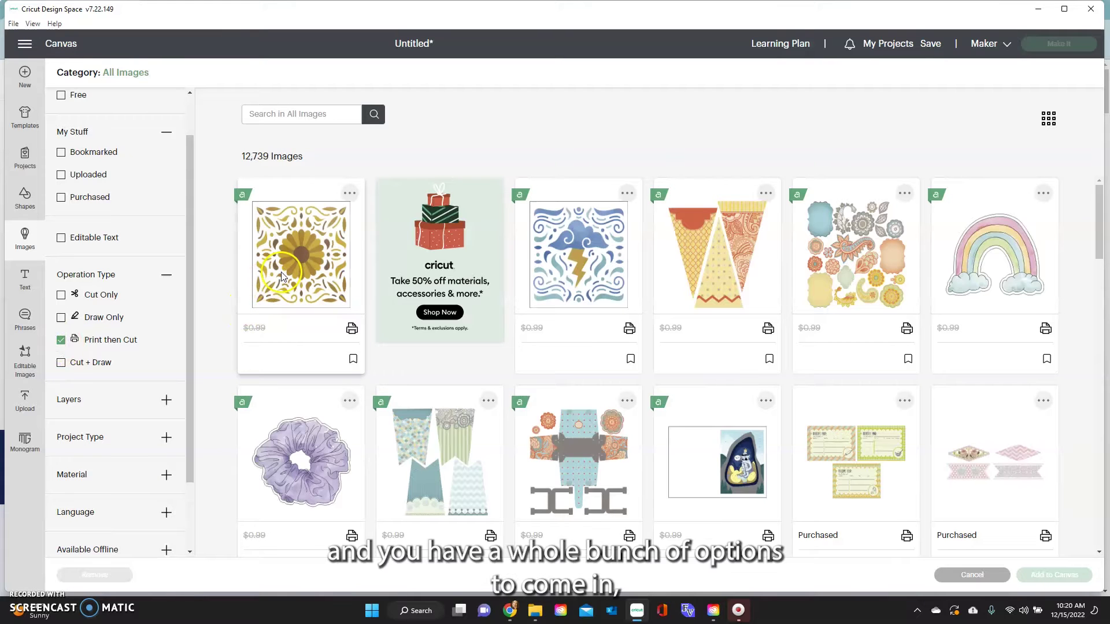
Step: Scroll through the Print then Cut results, then add the Free filter to leave 8 images
scroll(283, 278, down, 4)
scroll(287, 280, up, 3)
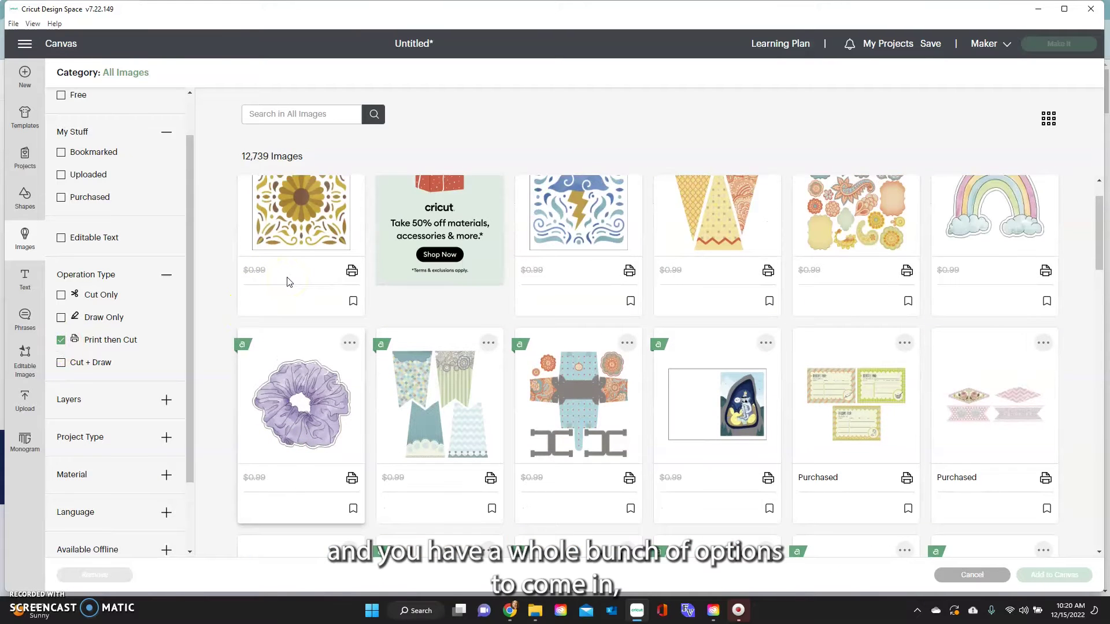
scroll(288, 282, down, 6)
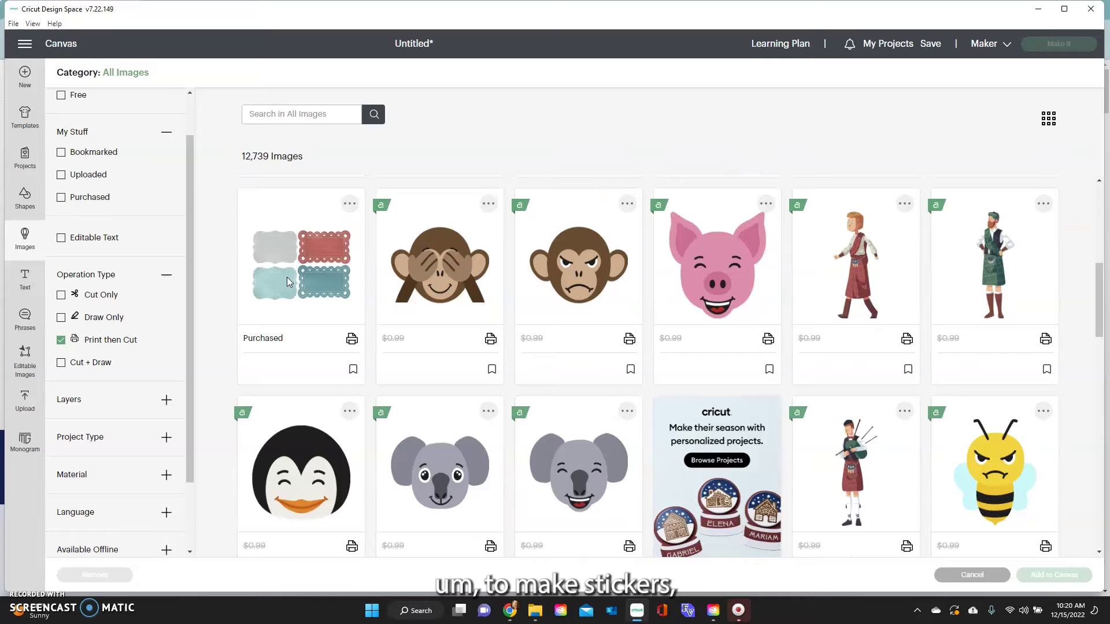
scroll(287, 280, down, 4)
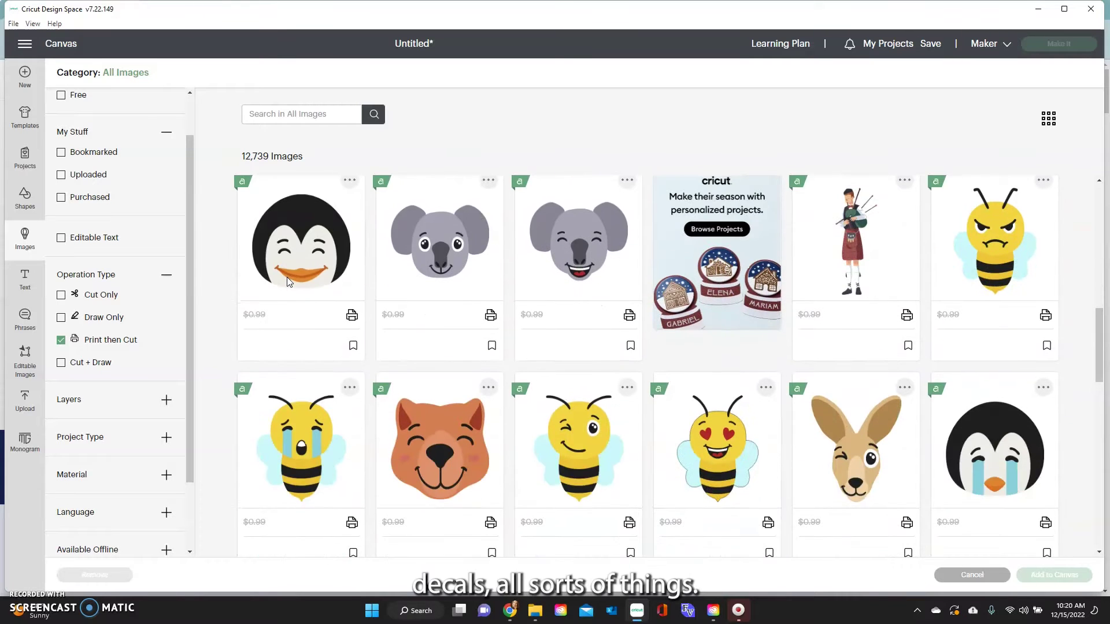
scroll(289, 280, down, 10)
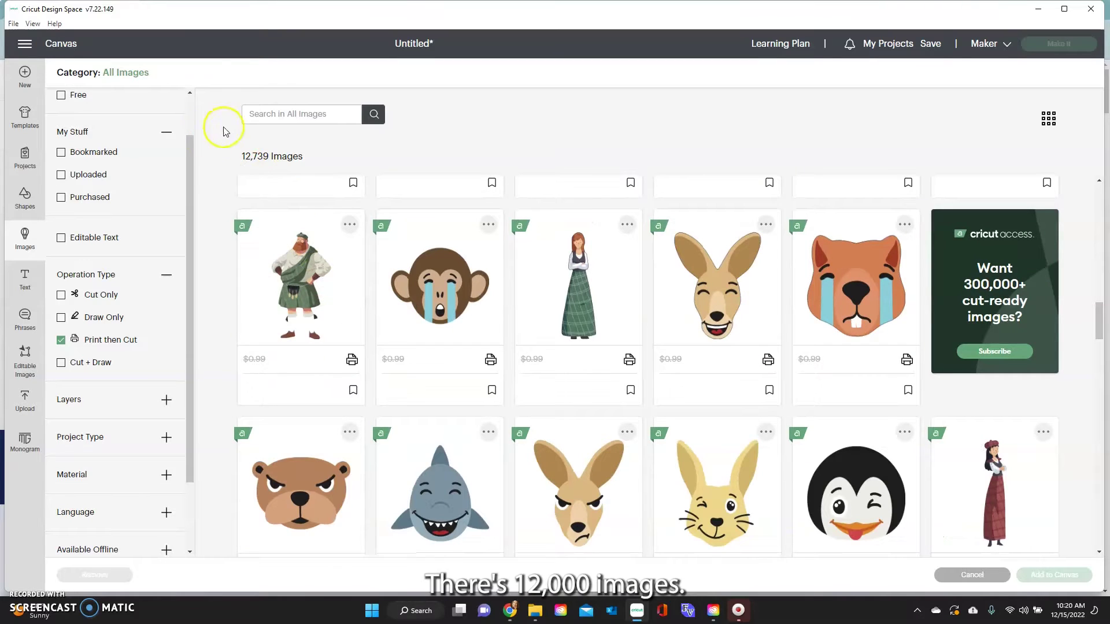
scroll(253, 285, down, 6)
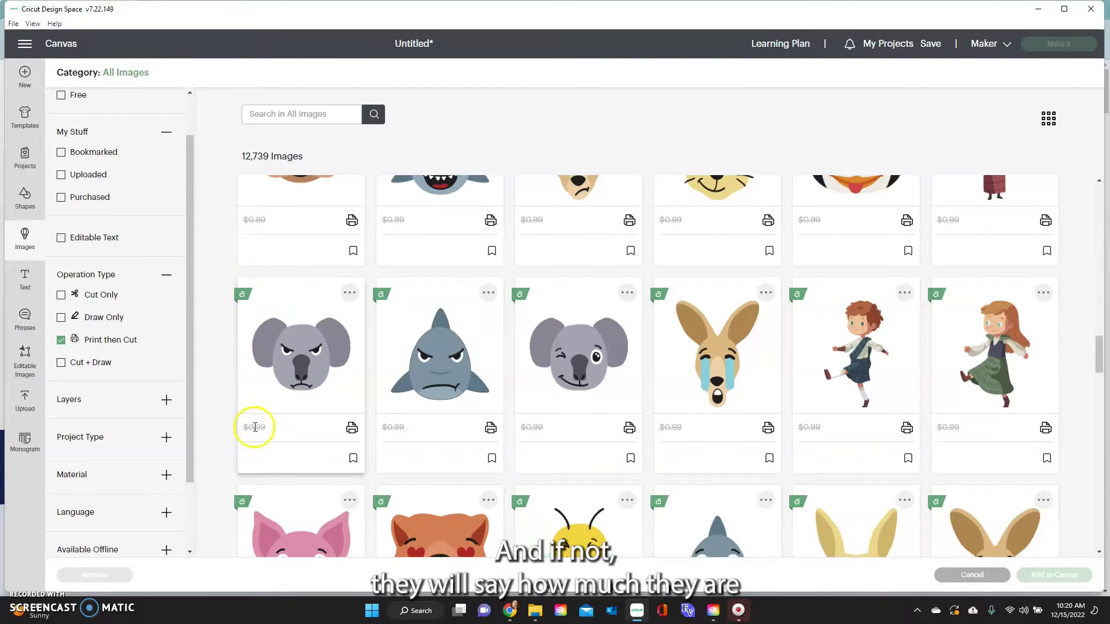
scroll(260, 428, down, 12)
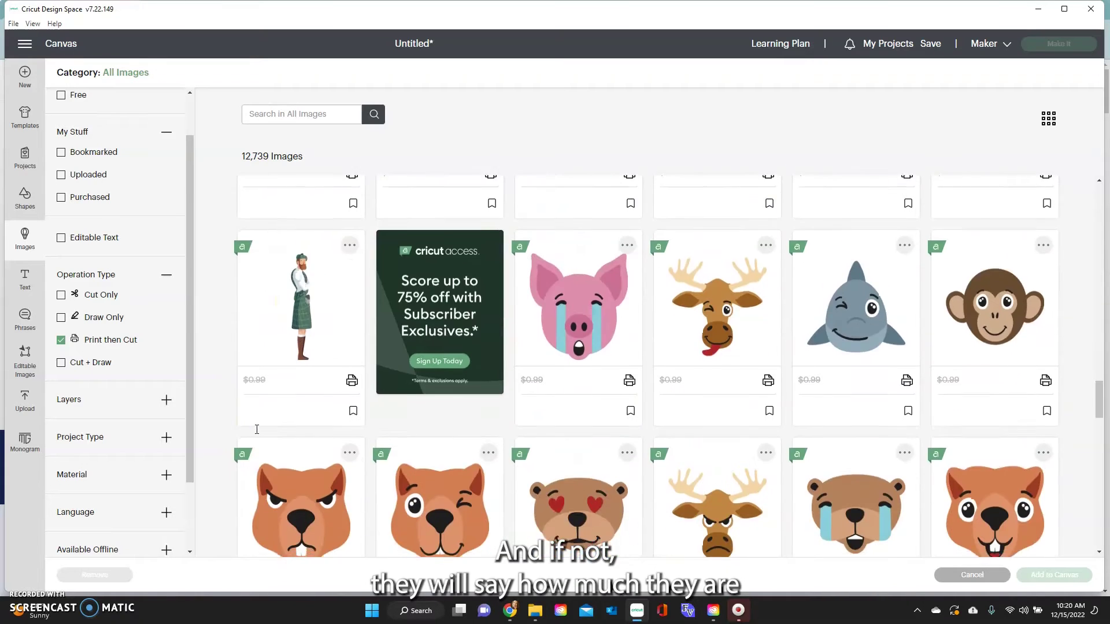
scroll(256, 428, down, 15)
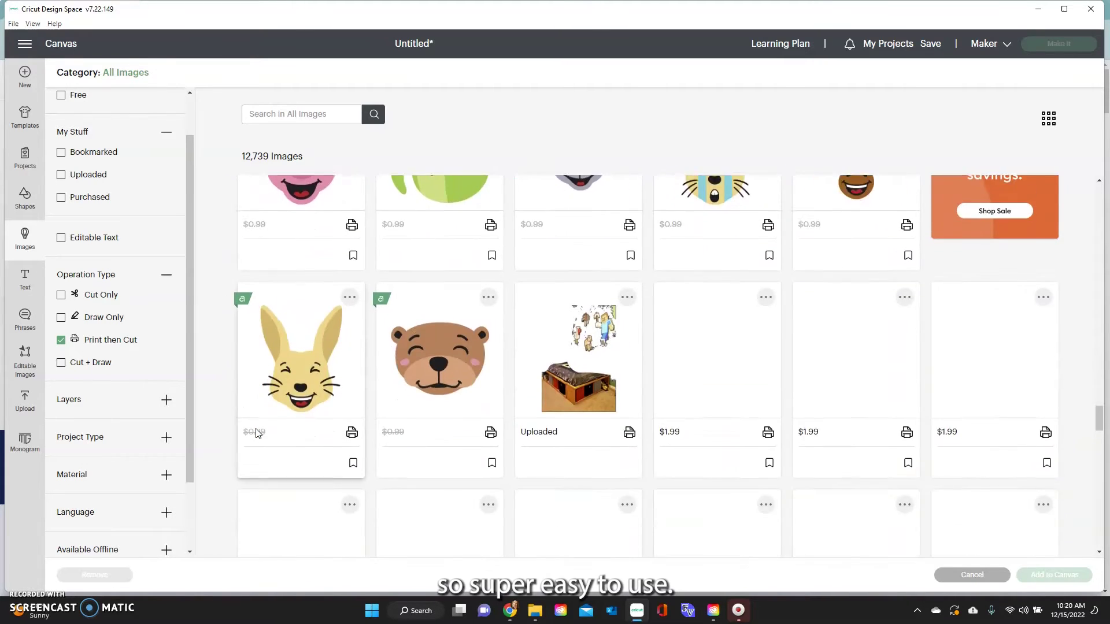
scroll(257, 432, down, 5)
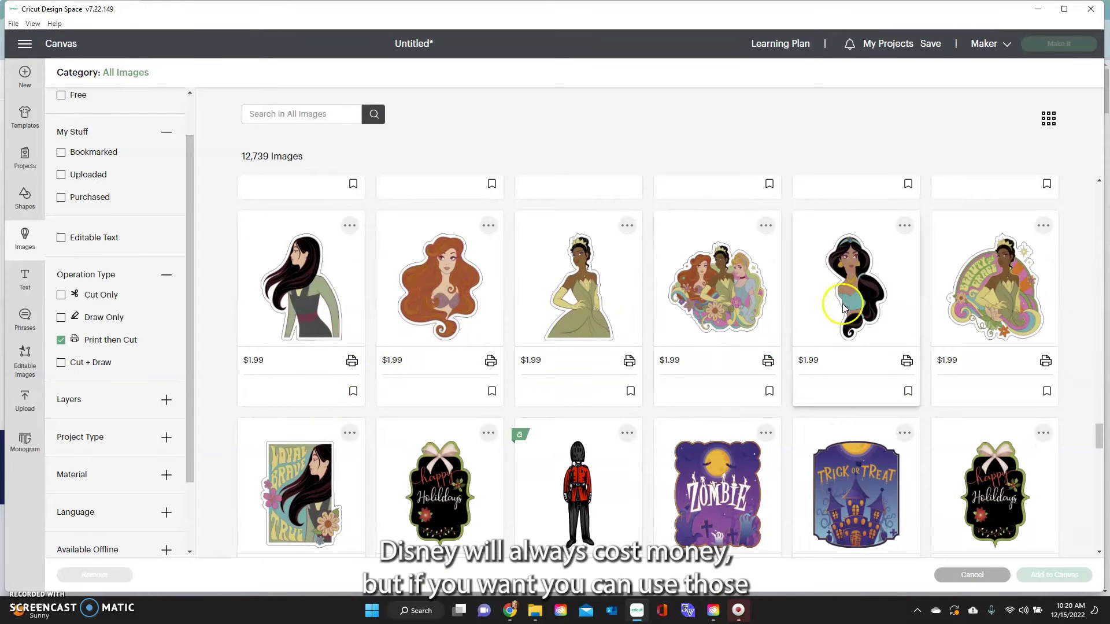
scroll(648, 358, down, 10)
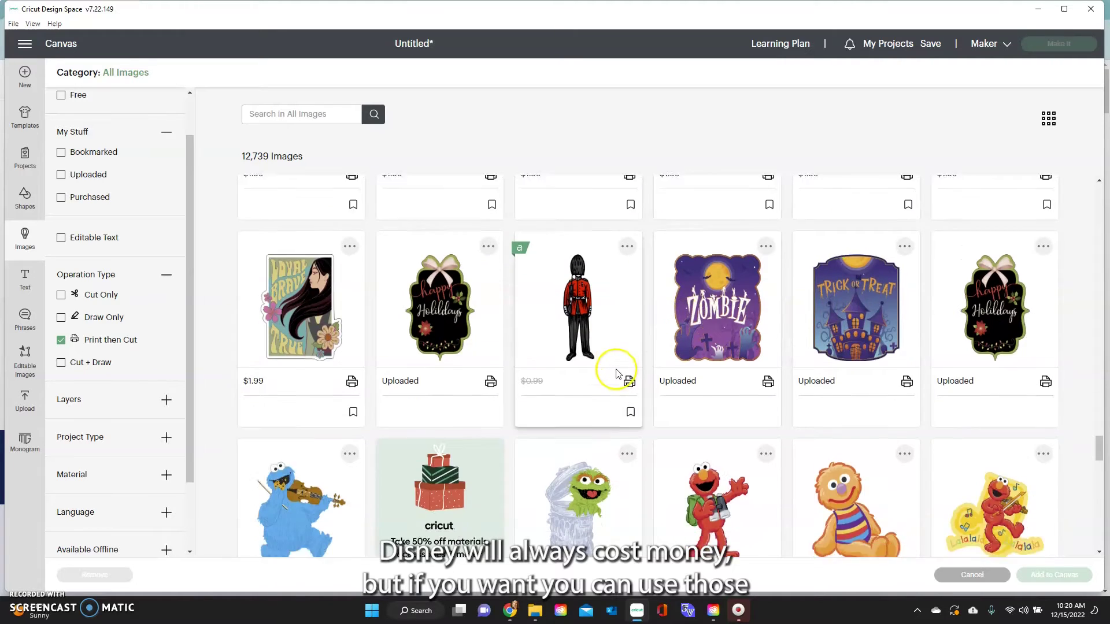
scroll(616, 374, down, 15)
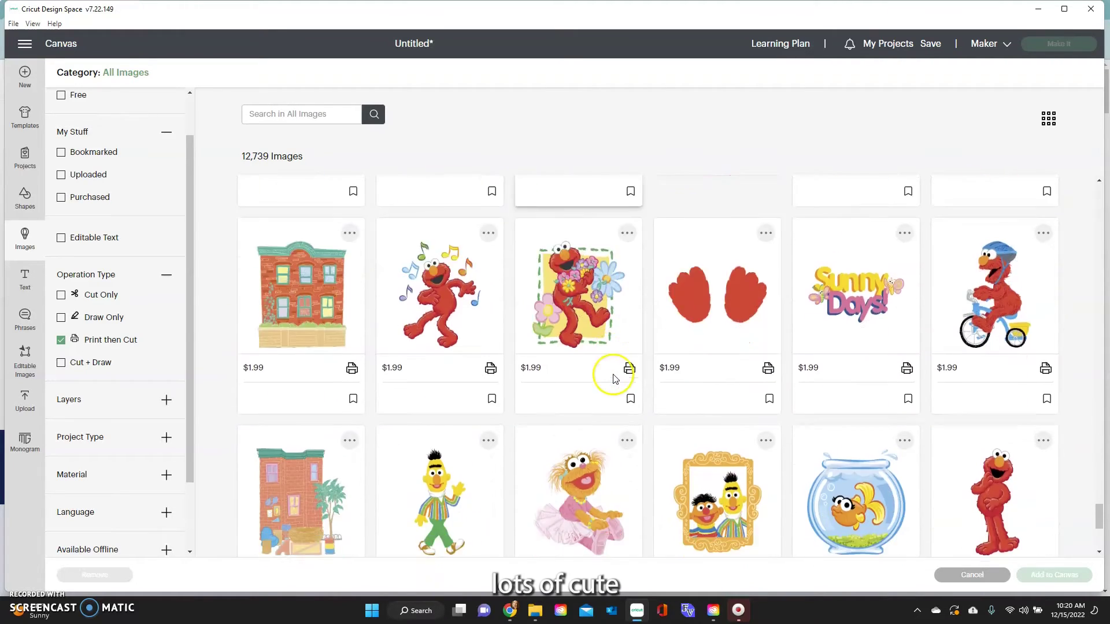
scroll(614, 380, down, 15)
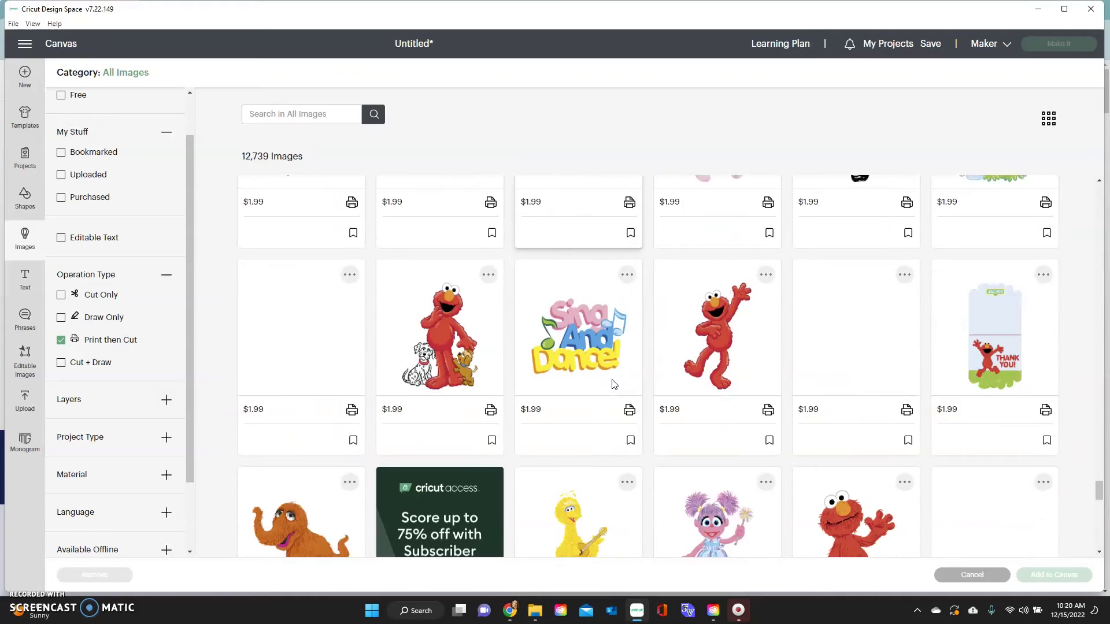
scroll(614, 384, down, 15)
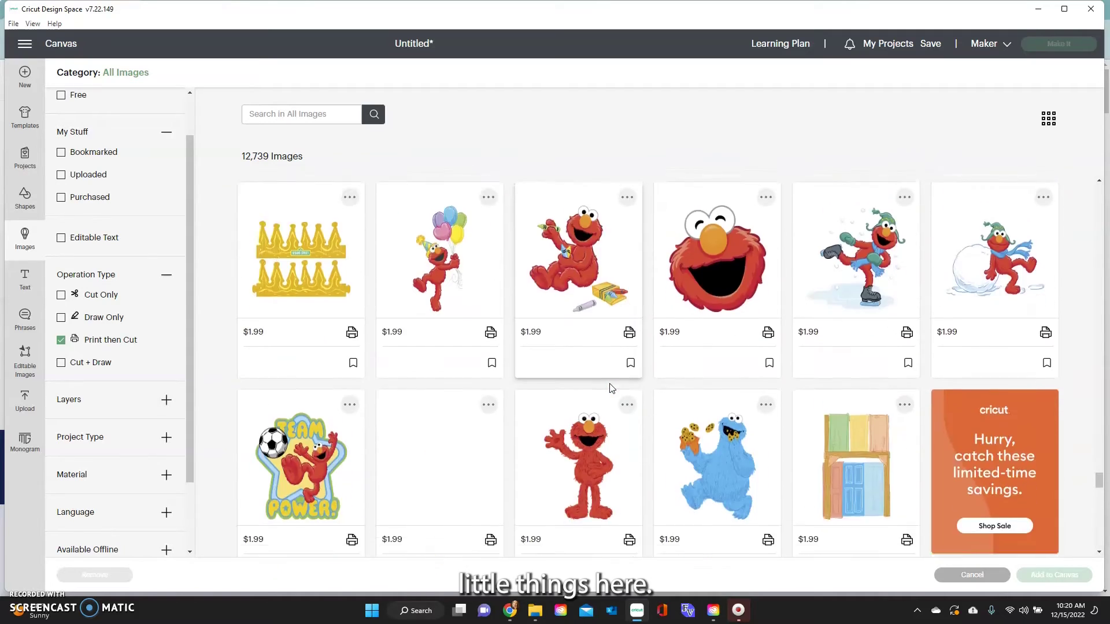
scroll(611, 390, down, 12)
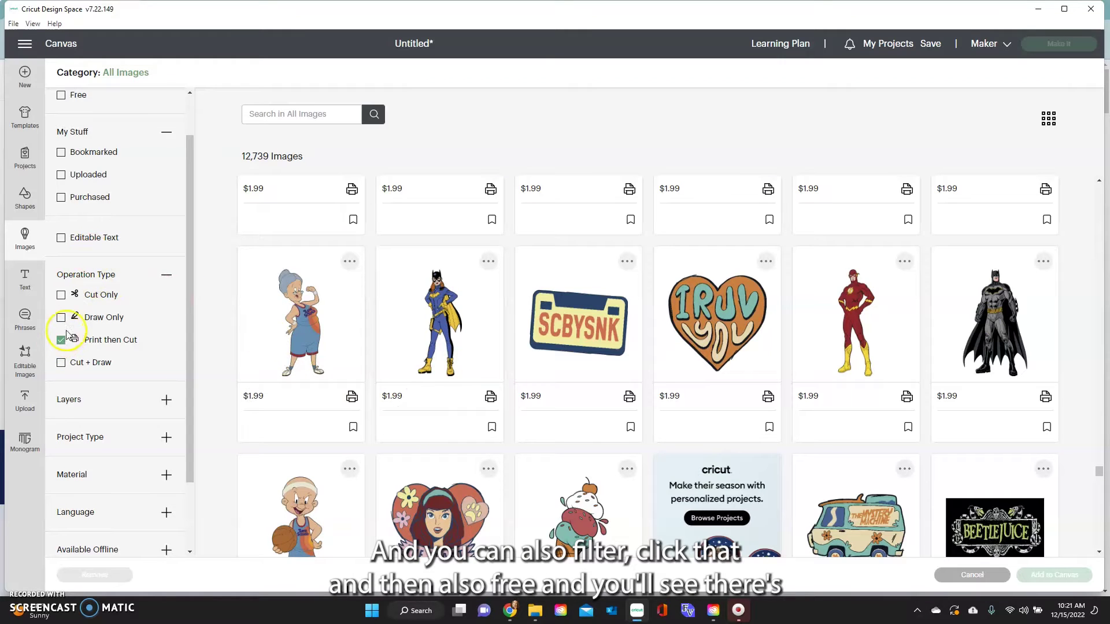
click(60, 96)
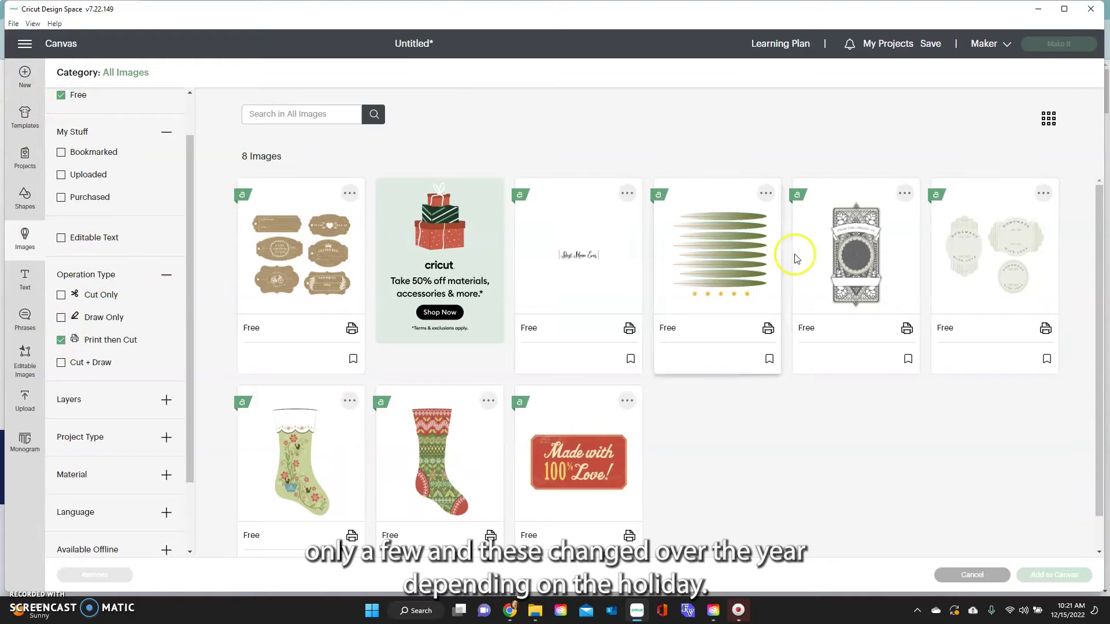
Step: Add the free green floral stocking to the canvas and move it to X 1.722, Y 1.389
click(313, 479)
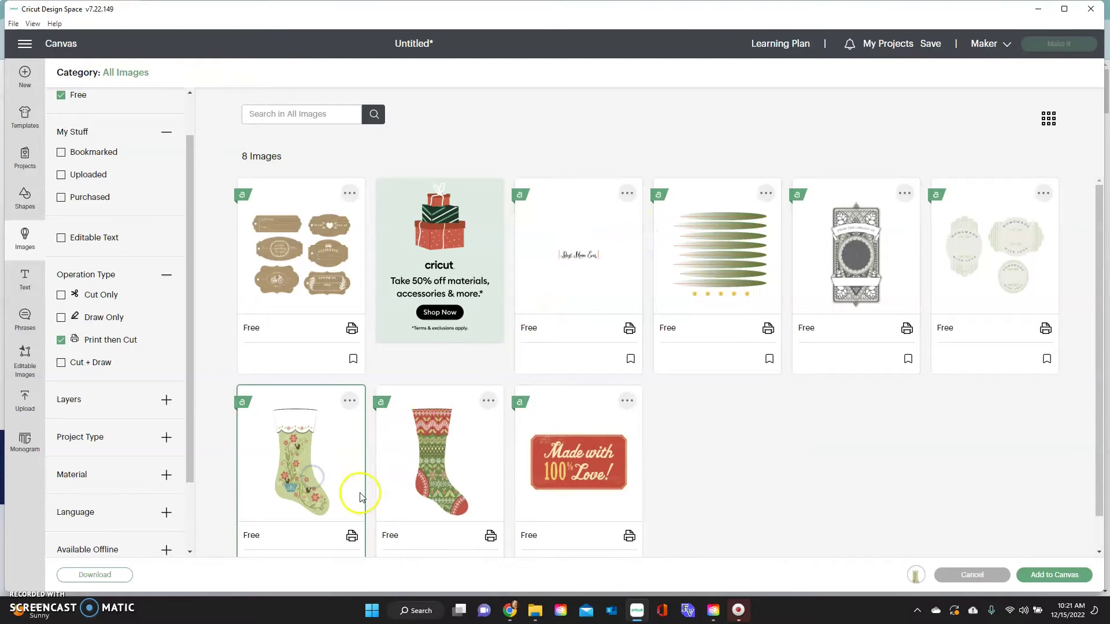
click(1056, 575)
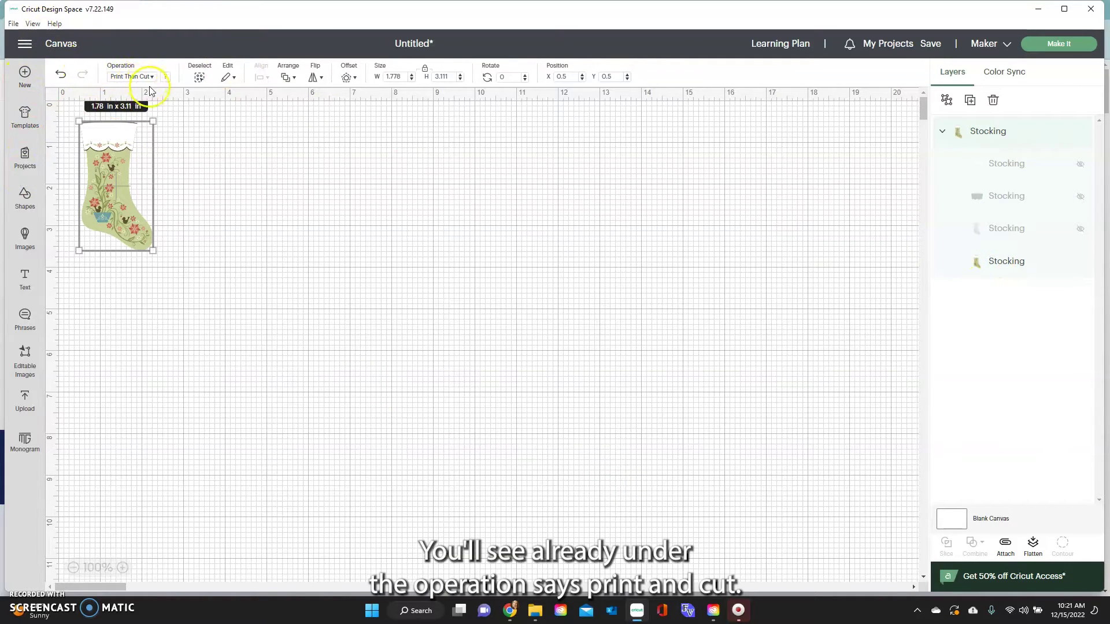
drag(95, 179, 145, 215)
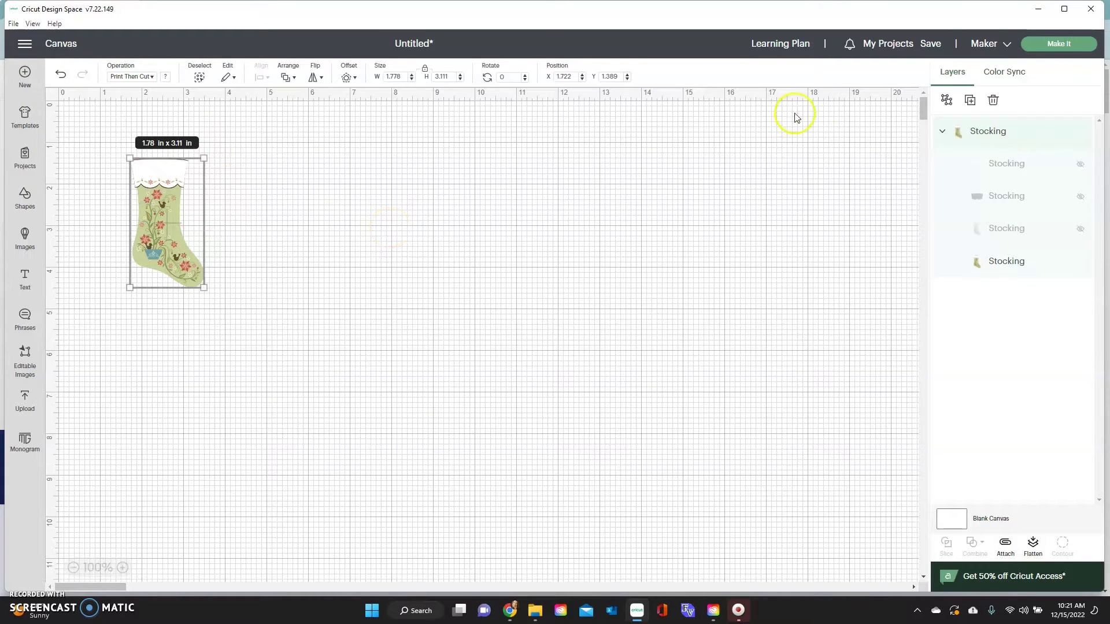
click(1058, 43)
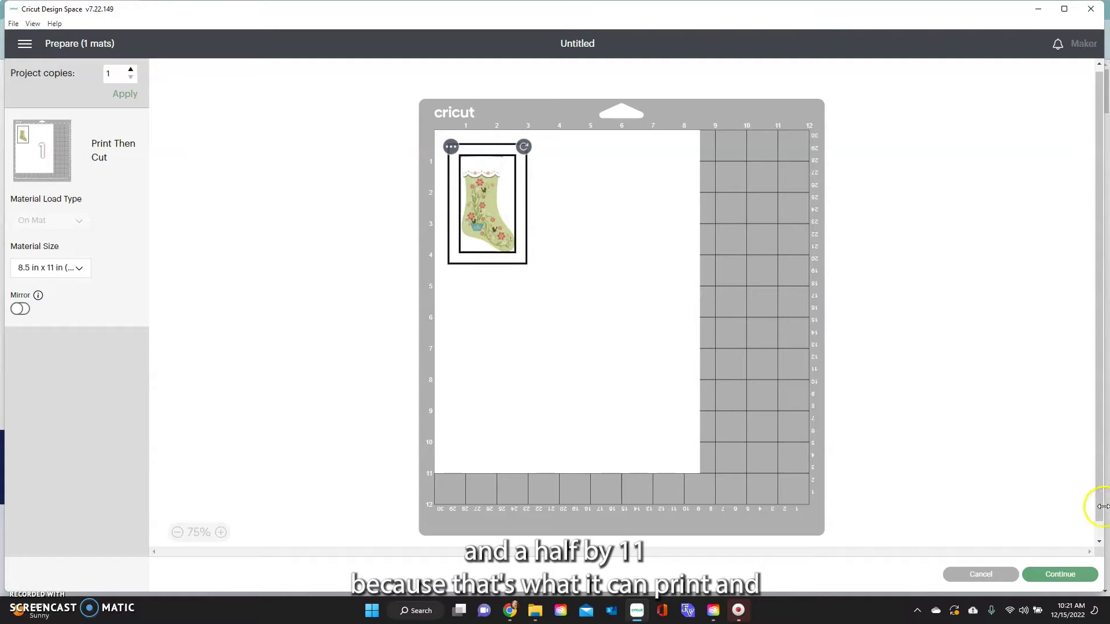
click(982, 574)
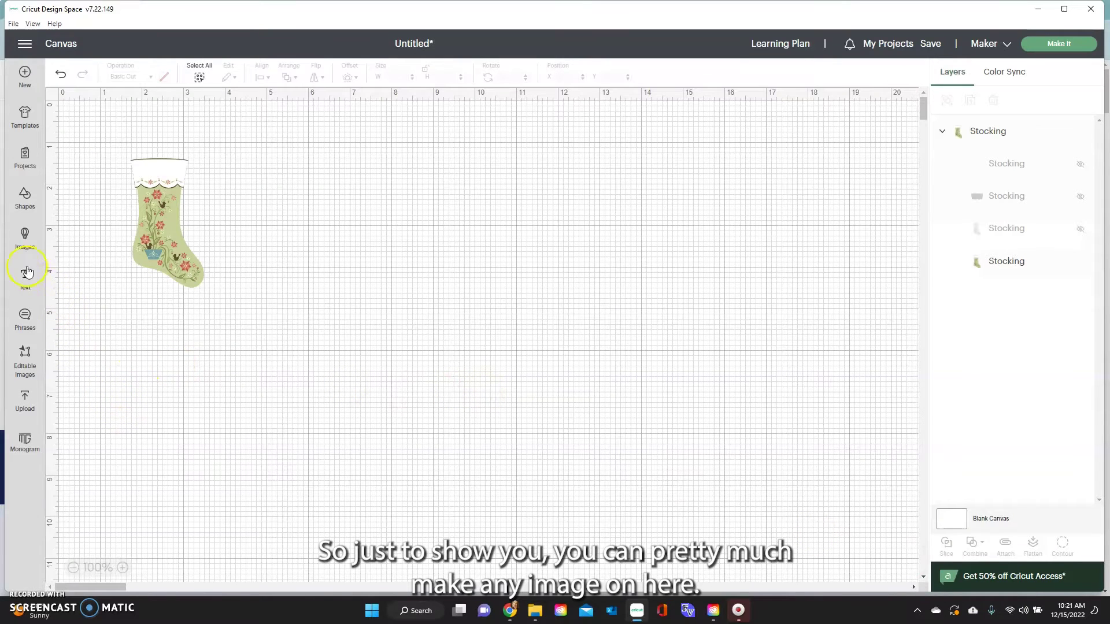
Step: Drop the Print then Cut filter and add the free 'My first Cricut project' speech-bubble image
click(25, 239)
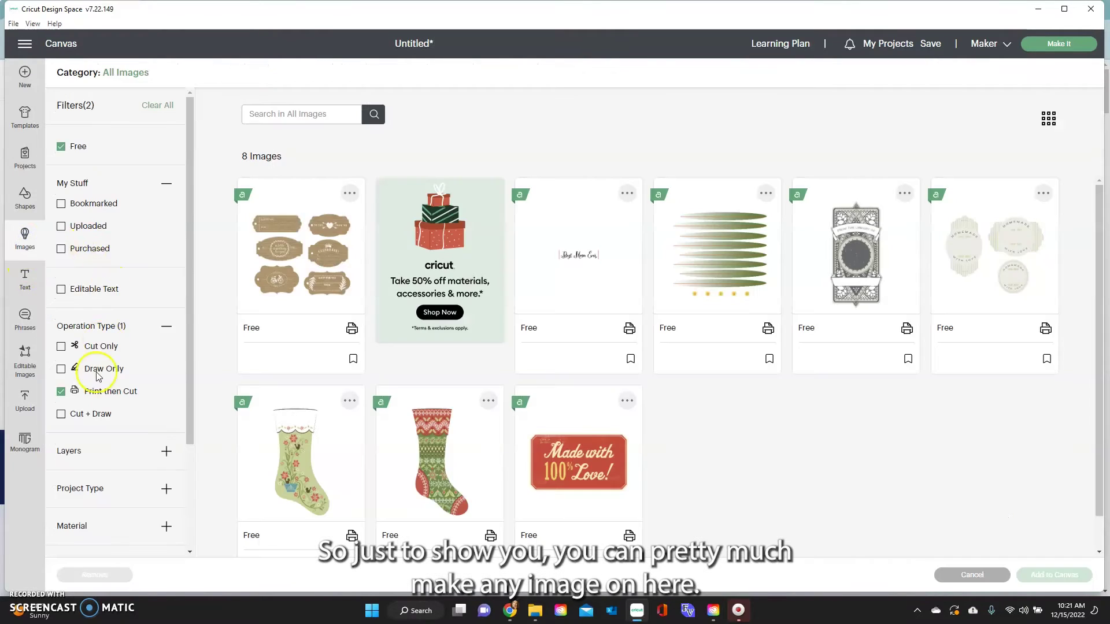
click(61, 391)
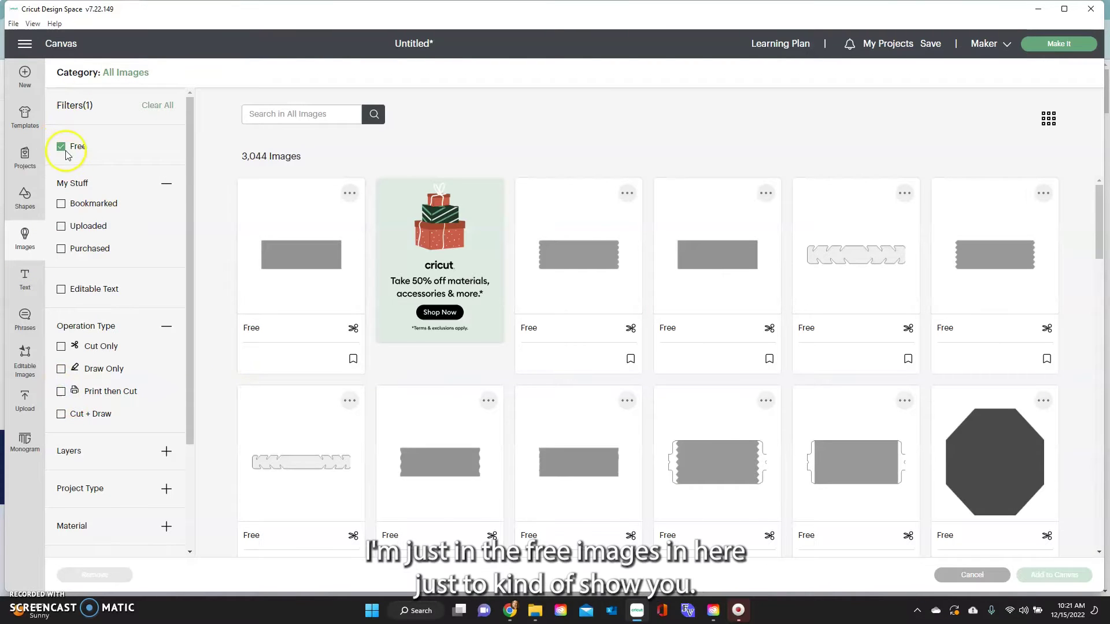
scroll(367, 226, down, 6)
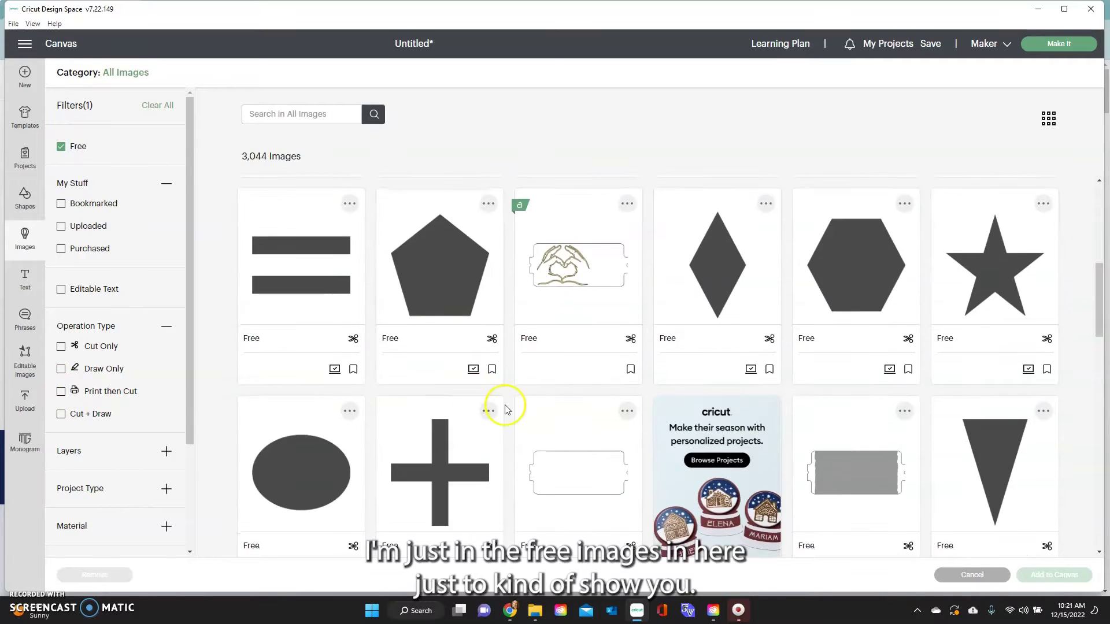
scroll(505, 409, down, 15)
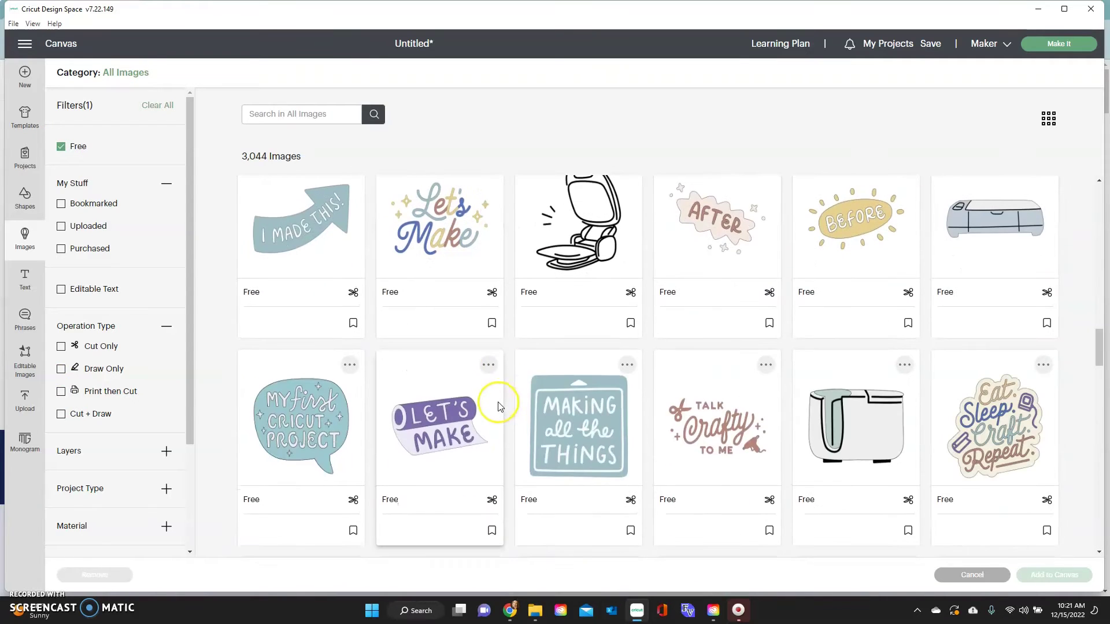
scroll(497, 405, down, 1)
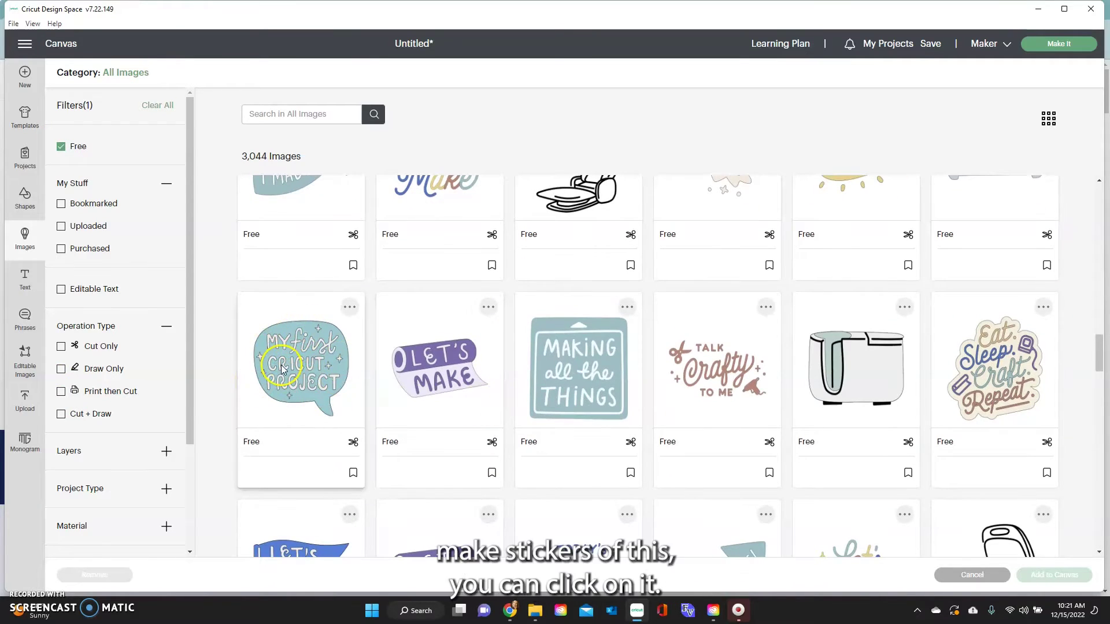
click(311, 361)
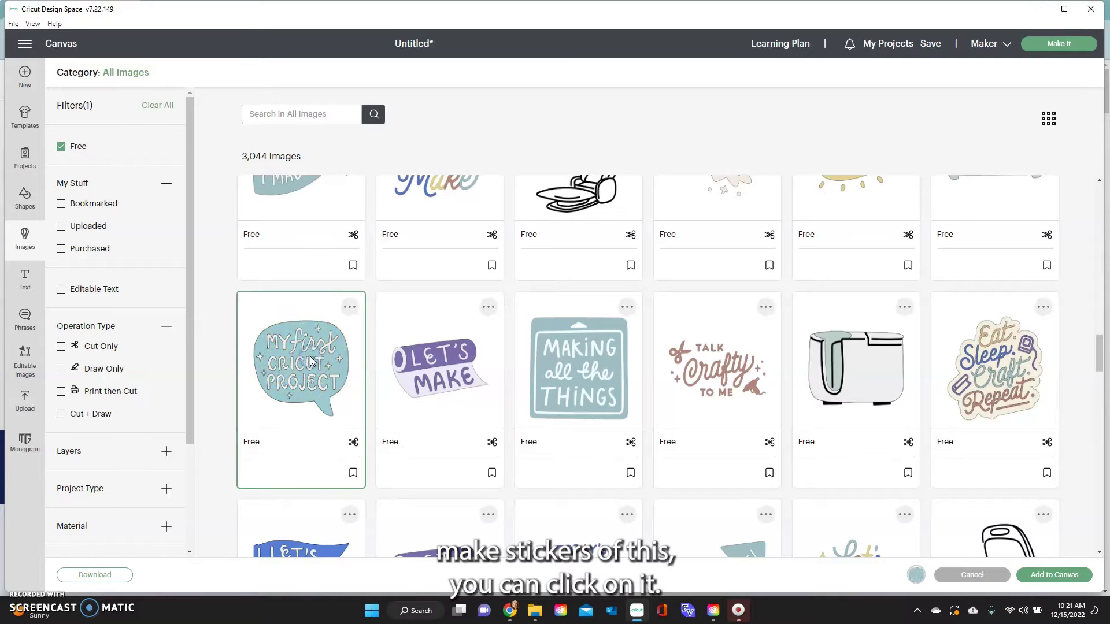
click(1060, 576)
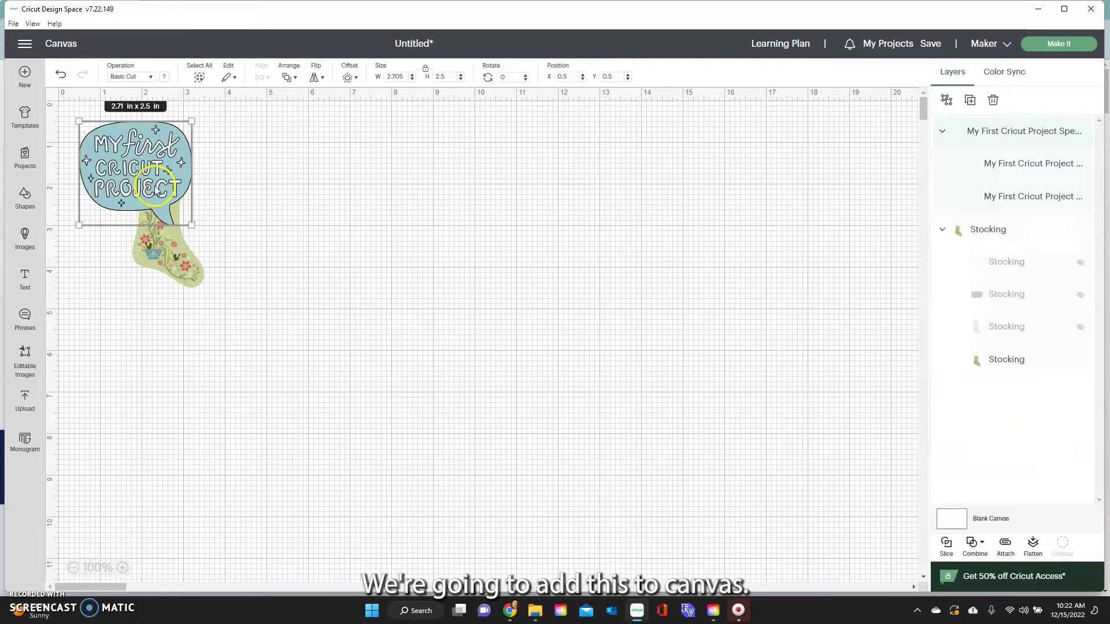
Step: Move the speech bubble beside the stocking, make it Print Then Cut, and enlarge it to 5.64 x 5.21 in
drag(156, 182, 321, 252)
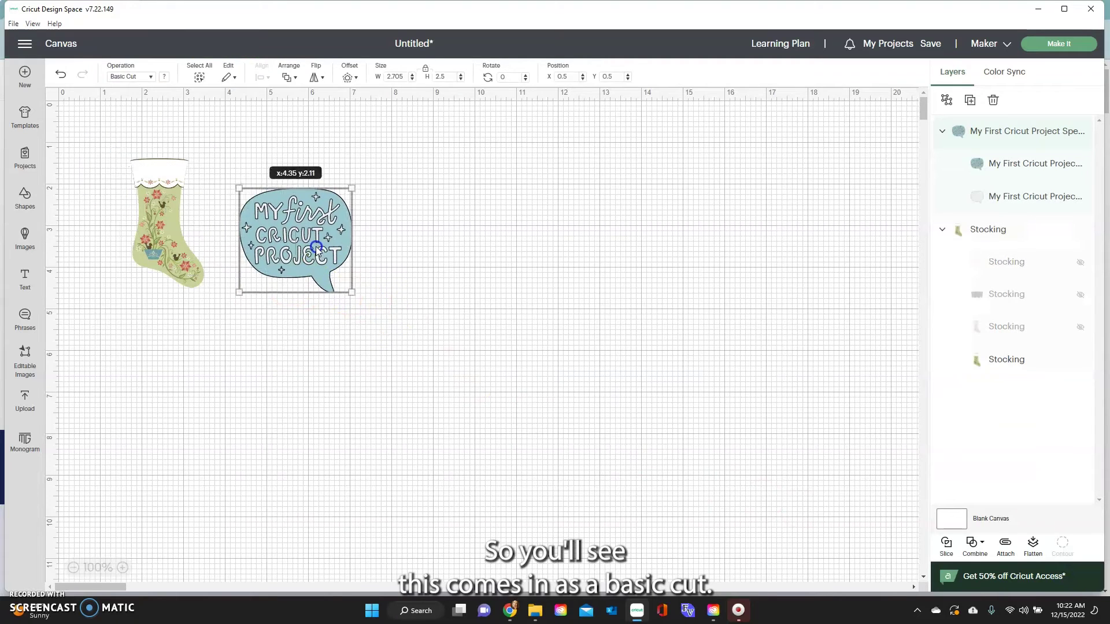
click(150, 79)
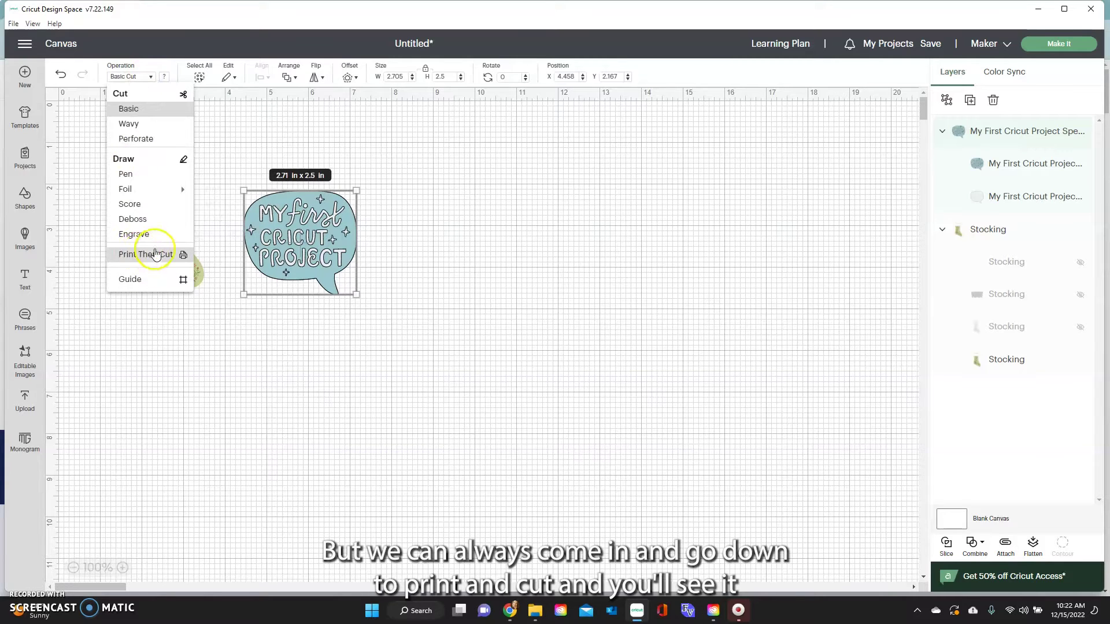
click(149, 254)
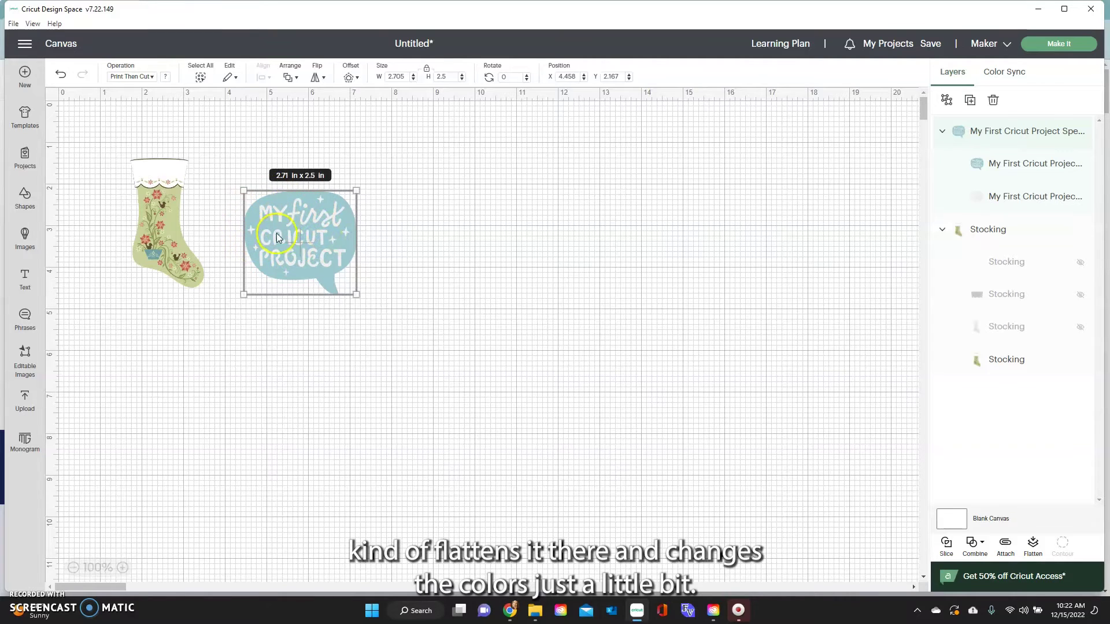
drag(357, 291, 480, 381)
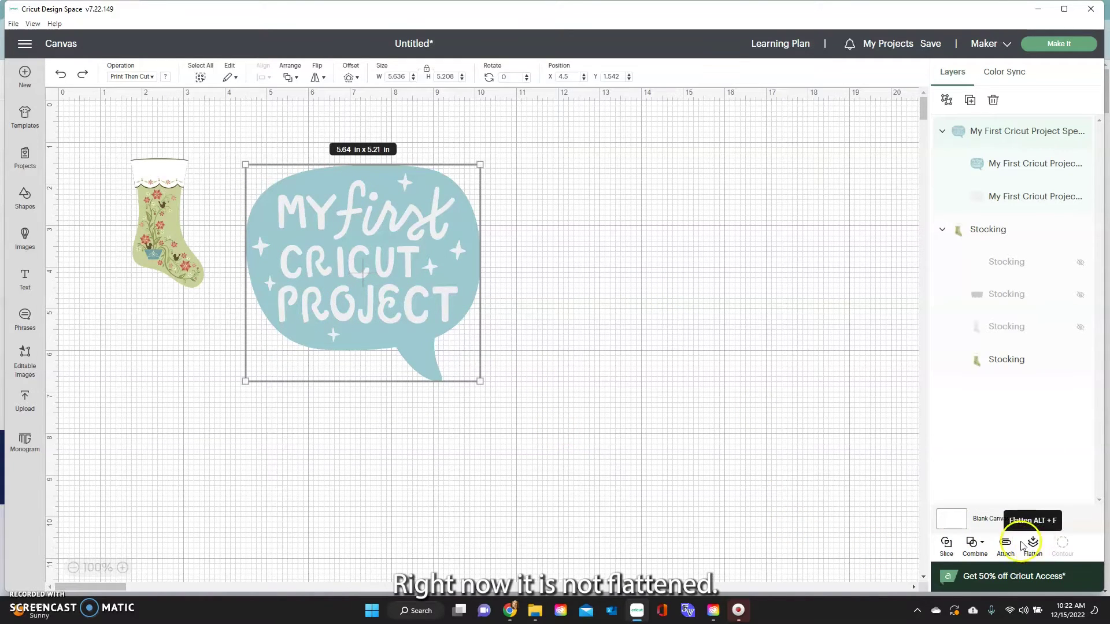
Step: Preview the design on the mats, checking the speech-bubble mat and the stocking mat
click(1046, 46)
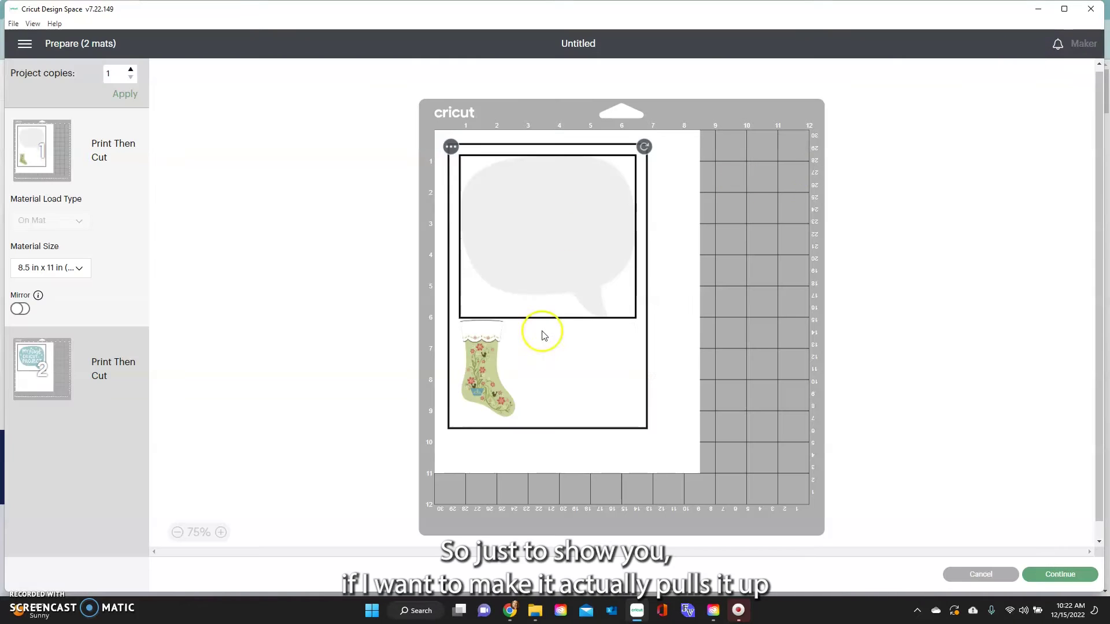
click(79, 343)
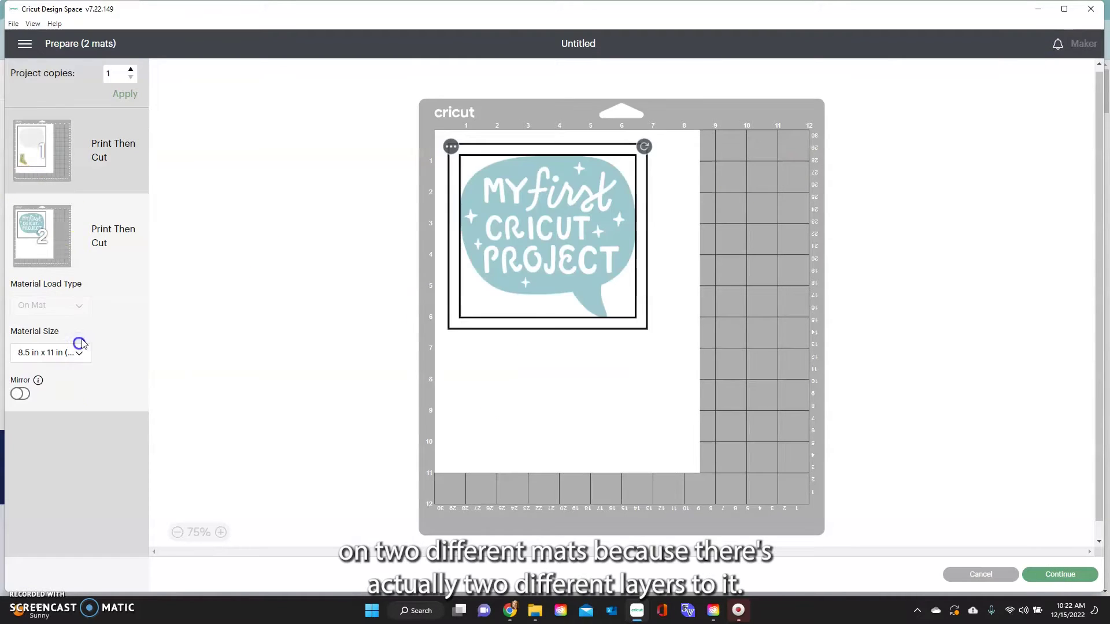
click(79, 172)
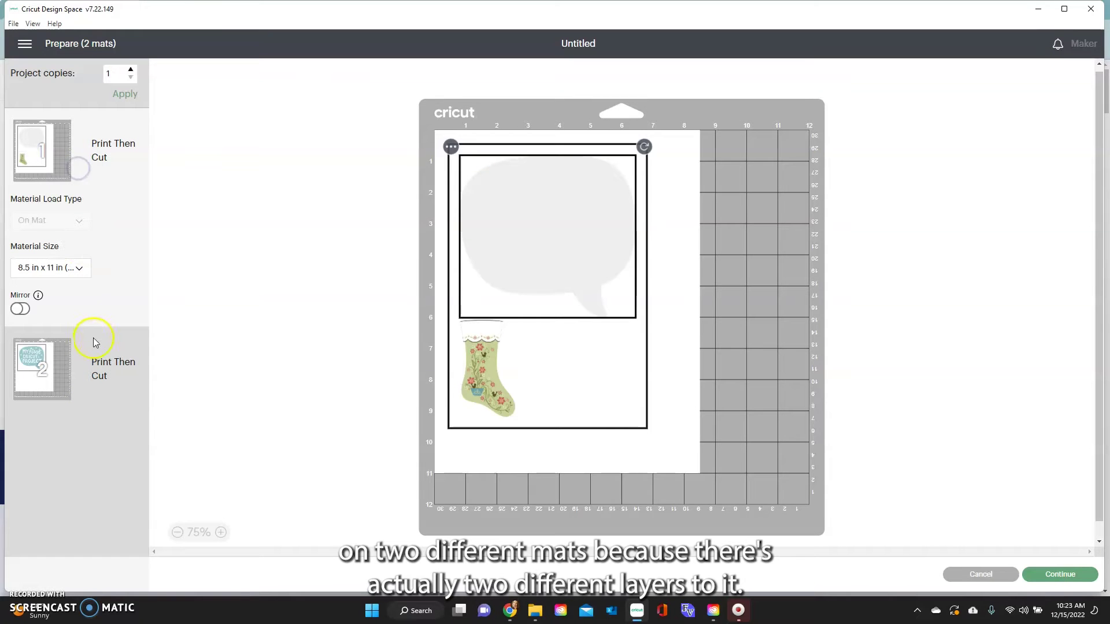
Step: Flatten the speech bubble on the canvas and preview it sharing one mat with the stocking
click(986, 574)
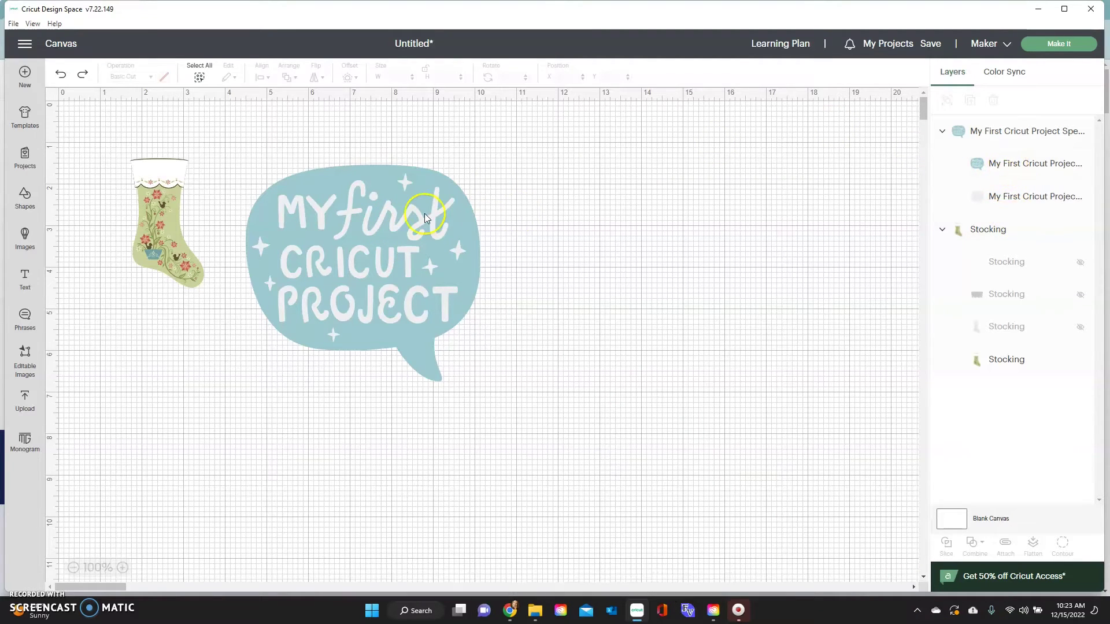
click(362, 226)
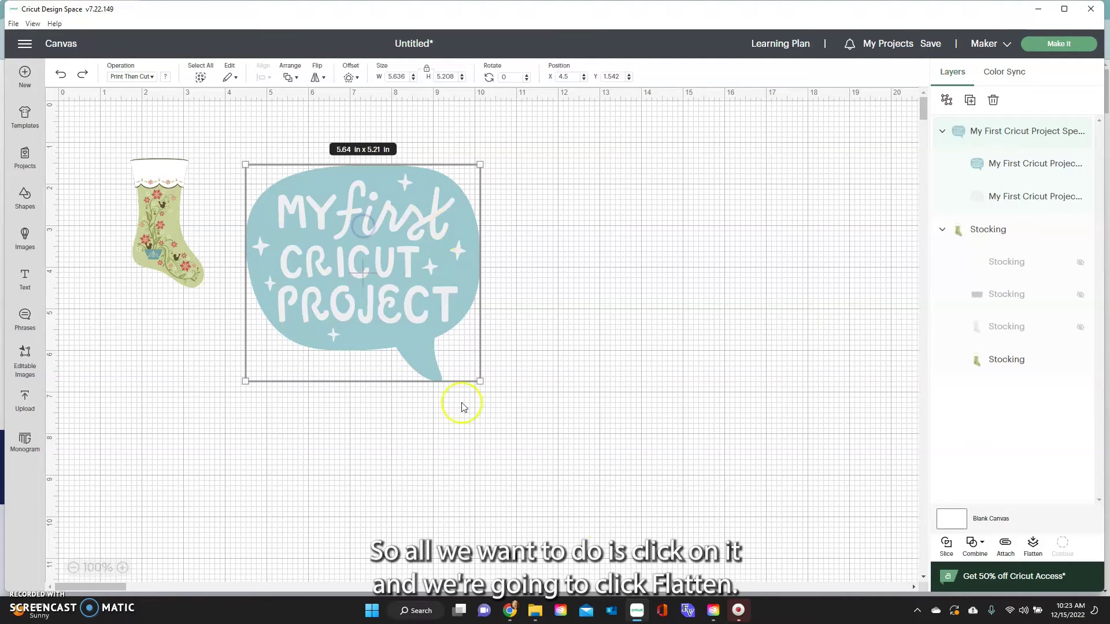
click(1033, 544)
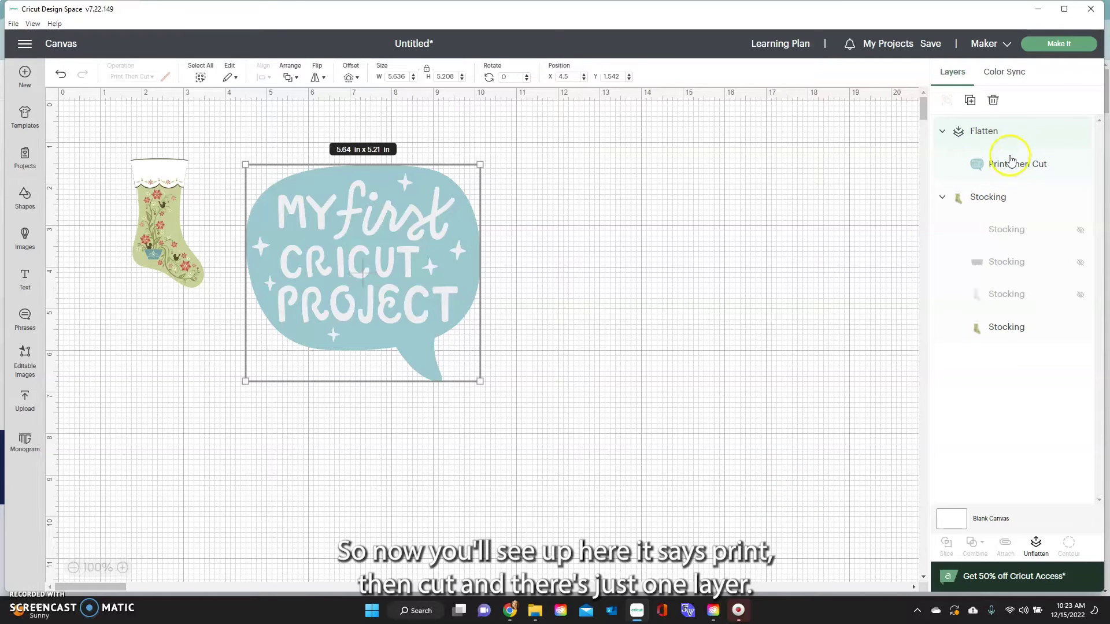
click(1058, 44)
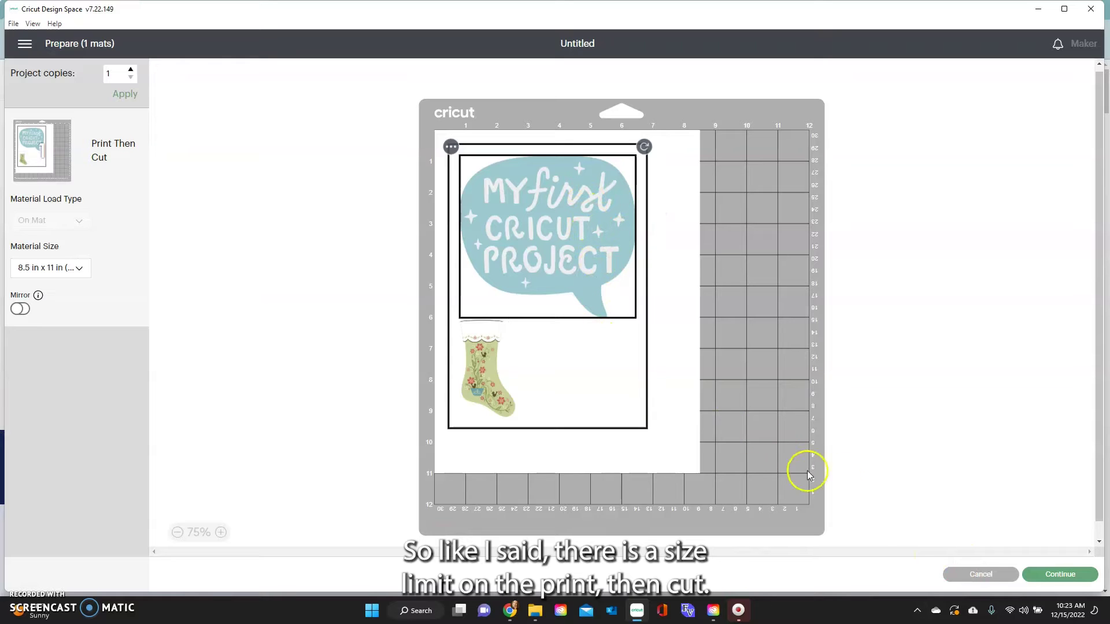
Step: Back on the canvas, shrink the speech bubble to a tiny icon, then switch to the web browser
click(991, 576)
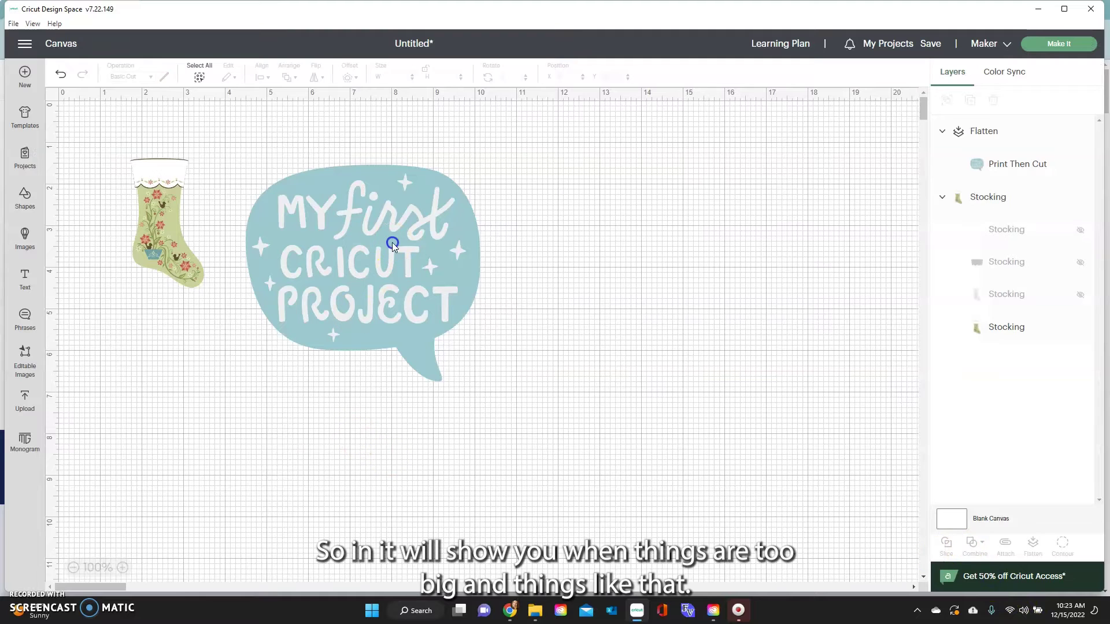
click(392, 243)
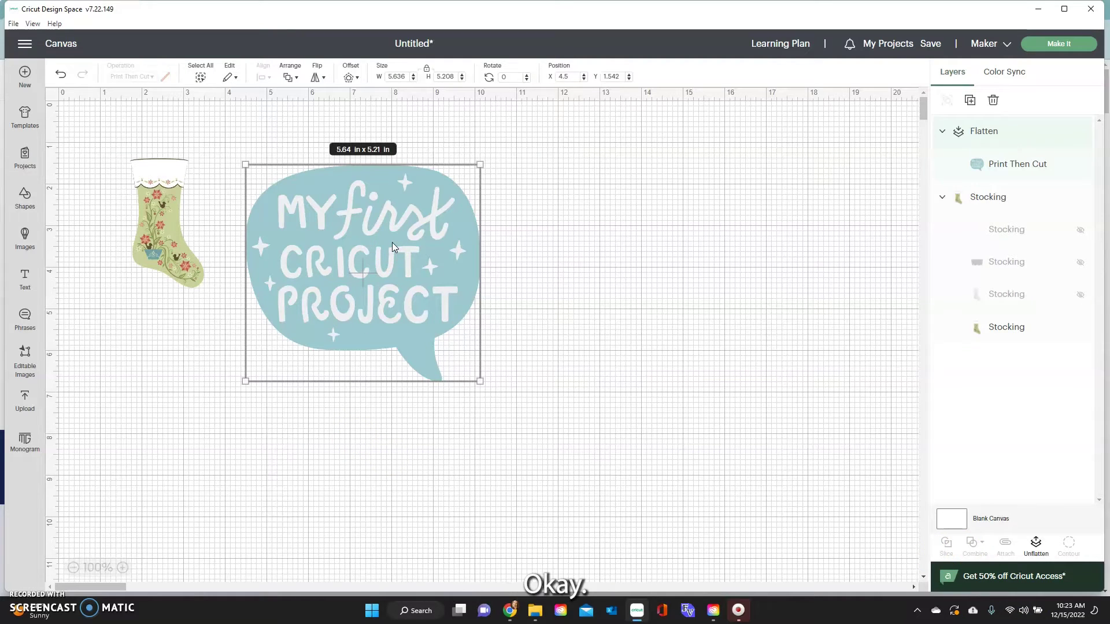
right_click(447, 417)
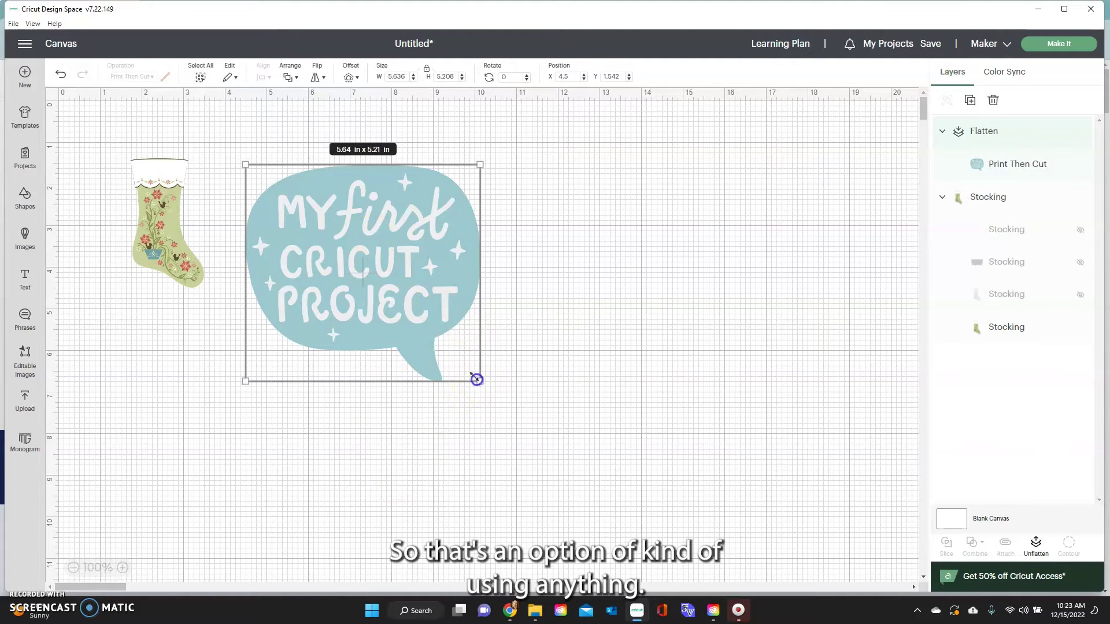
drag(476, 379, 166, 173)
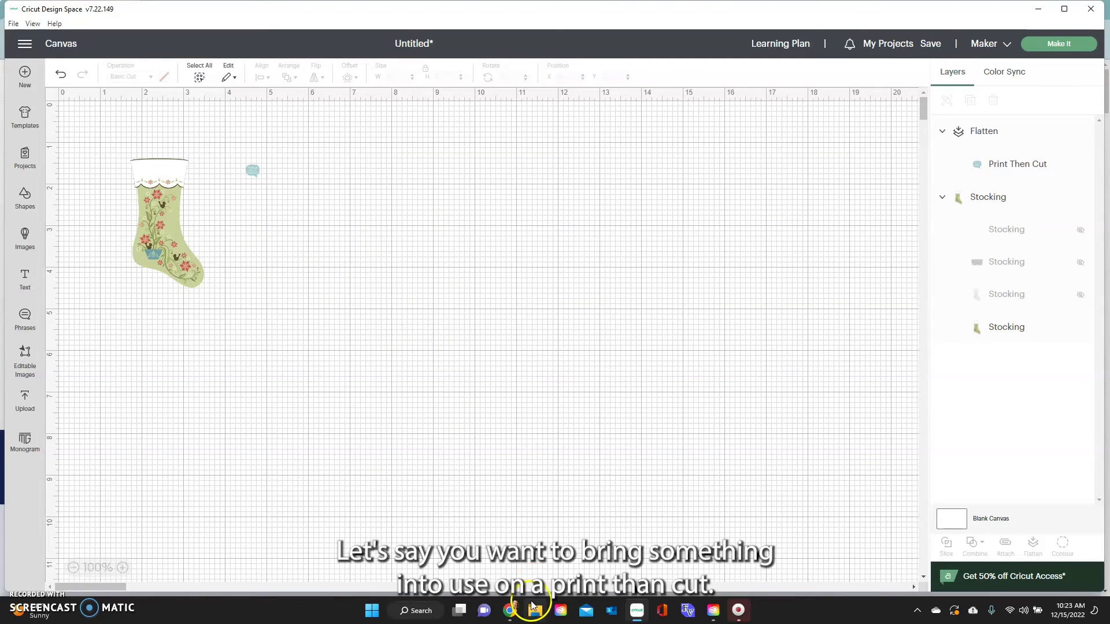
mouse_move(535, 611)
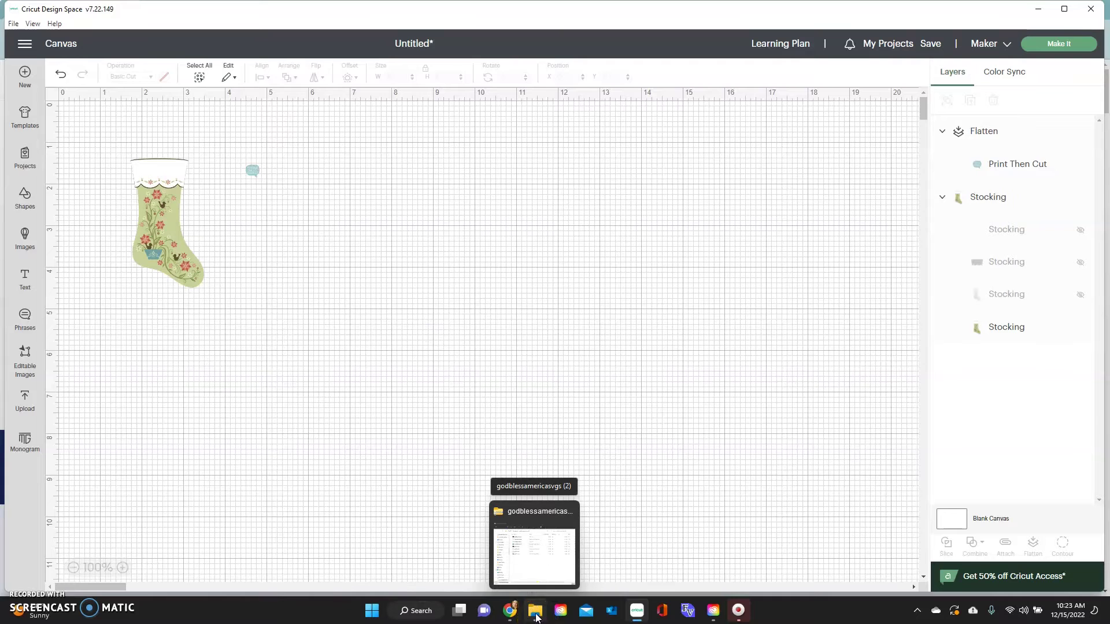
click(510, 610)
Step: Open the Pixabay website in a new browser tab
click(209, 287)
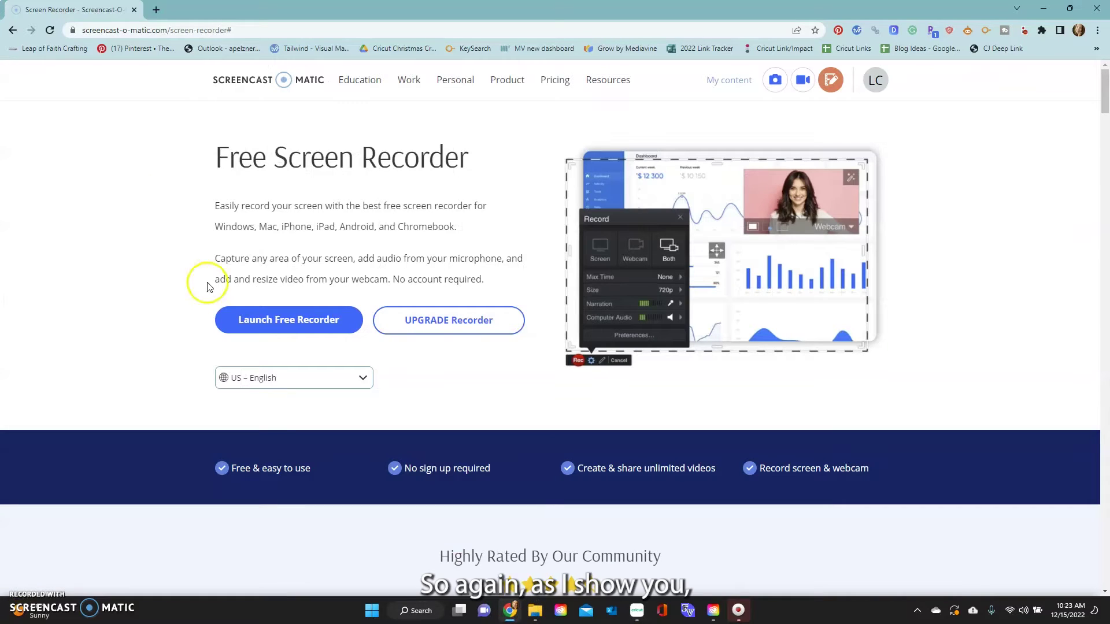
click(151, 9)
text(pix)
key(Return)
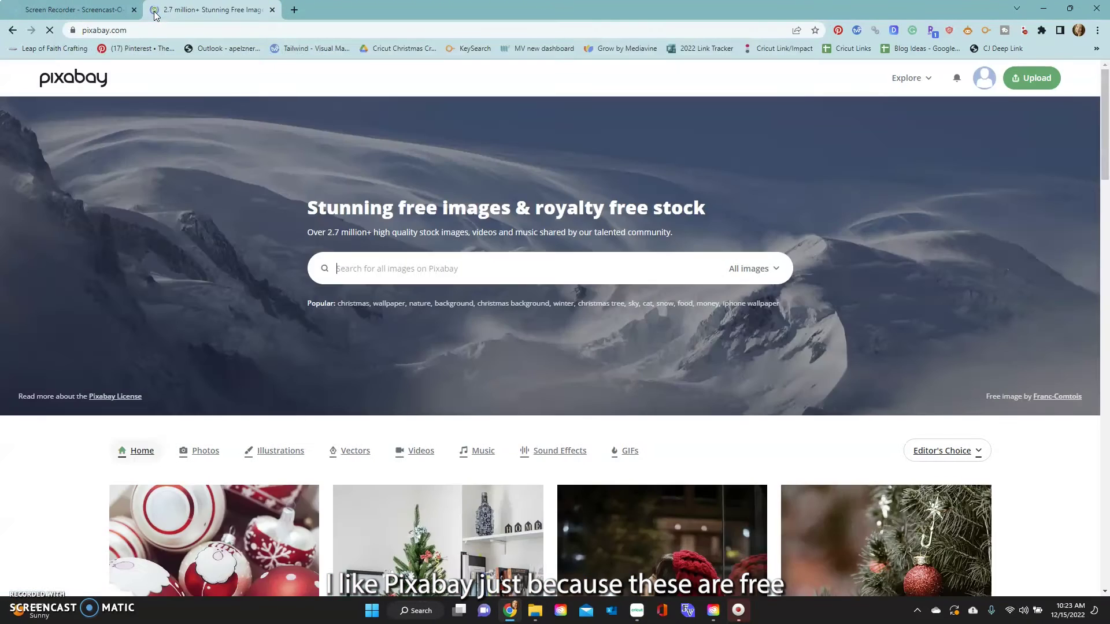
click(151, 11)
scroll(137, 312, down, 4)
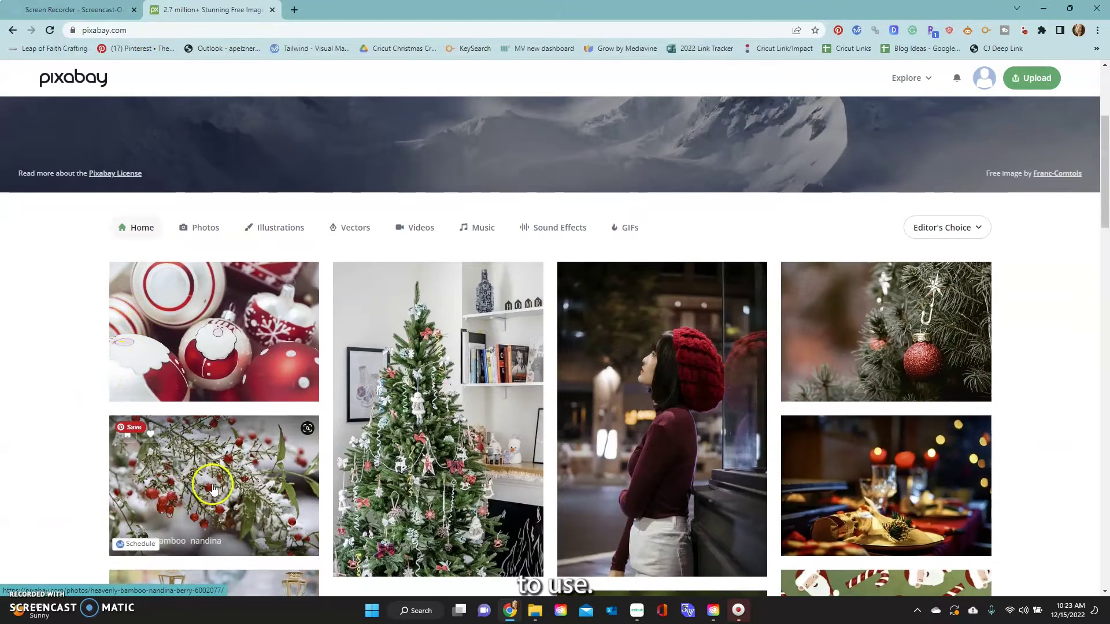
scroll(303, 361, up, 4)
Step: Search 'stickers', download the cartoon skeleton as a 1040 x 1280 PNG, and return to Cricut
text(st)
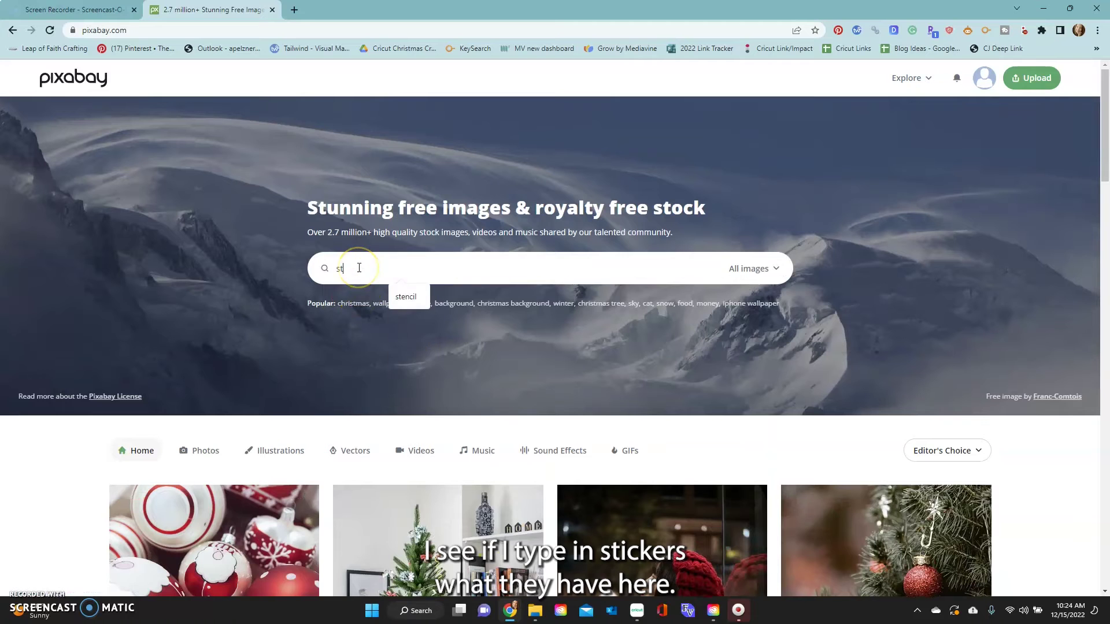
text(ickers)
key(Return)
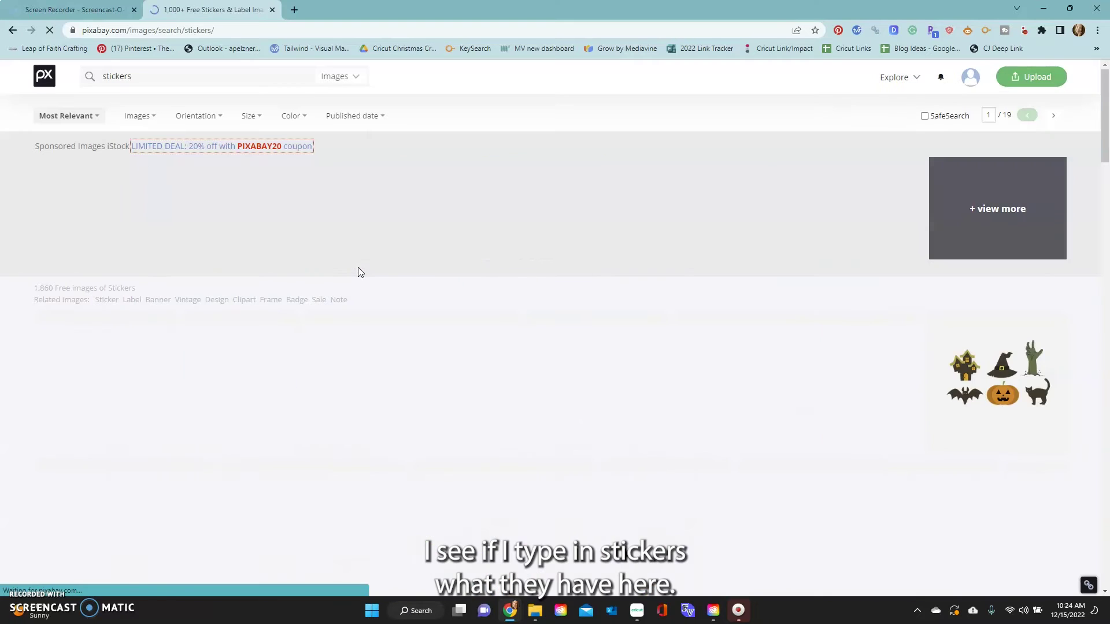
scroll(297, 271, down, 2)
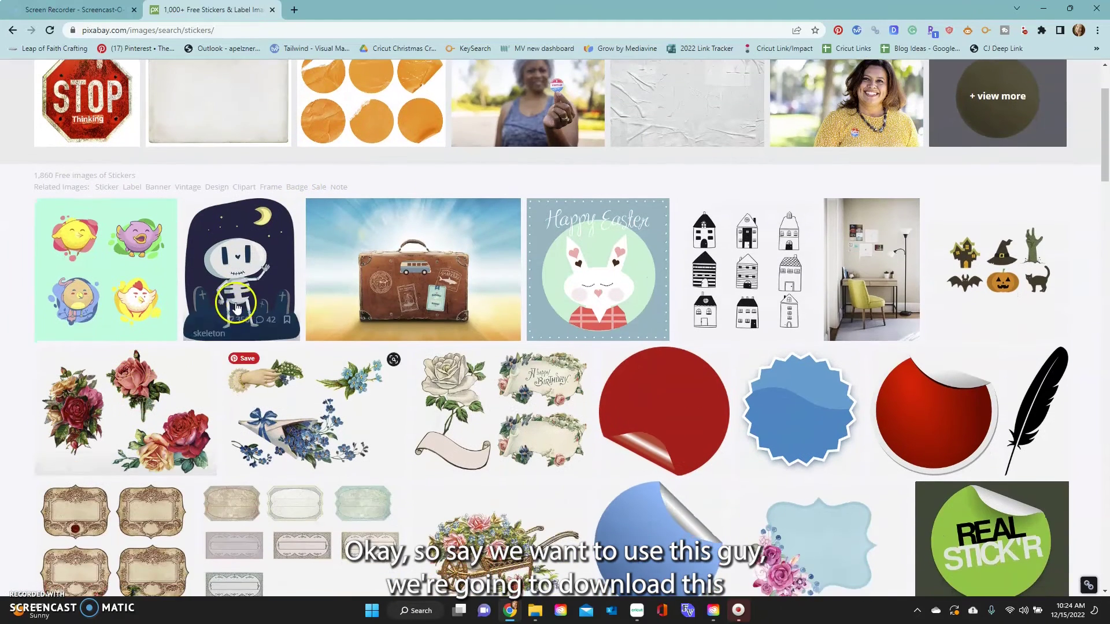
click(243, 275)
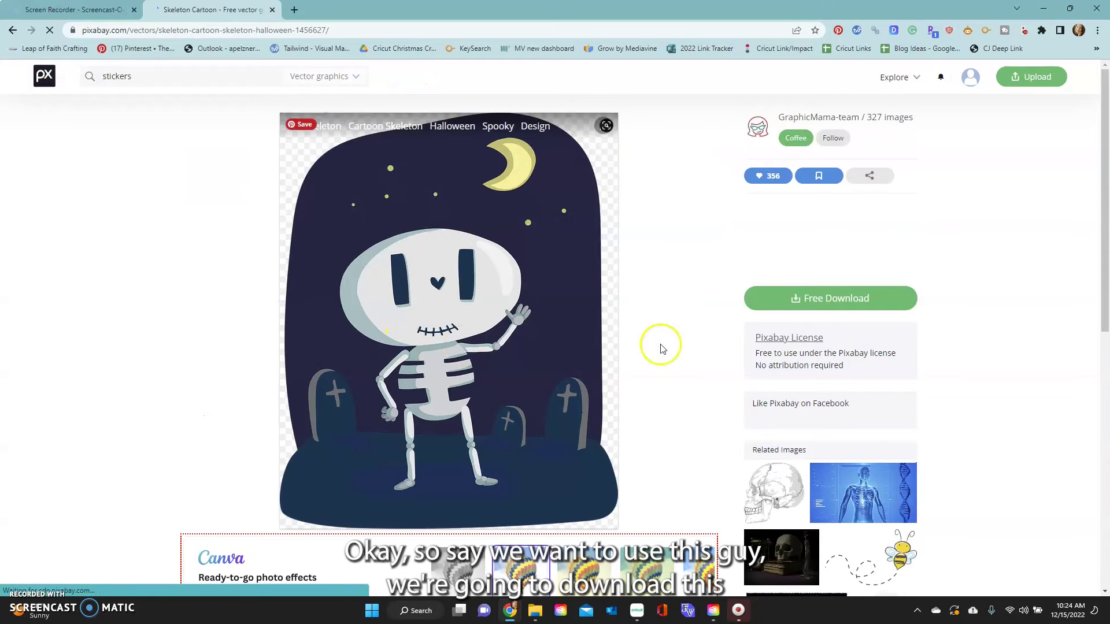
click(869, 297)
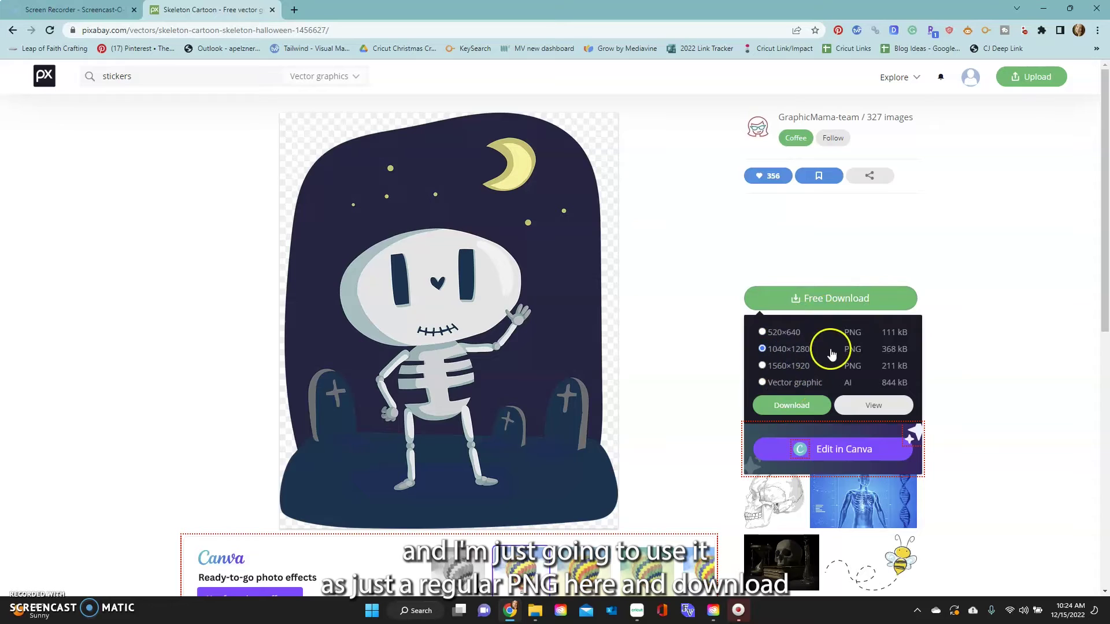
click(784, 404)
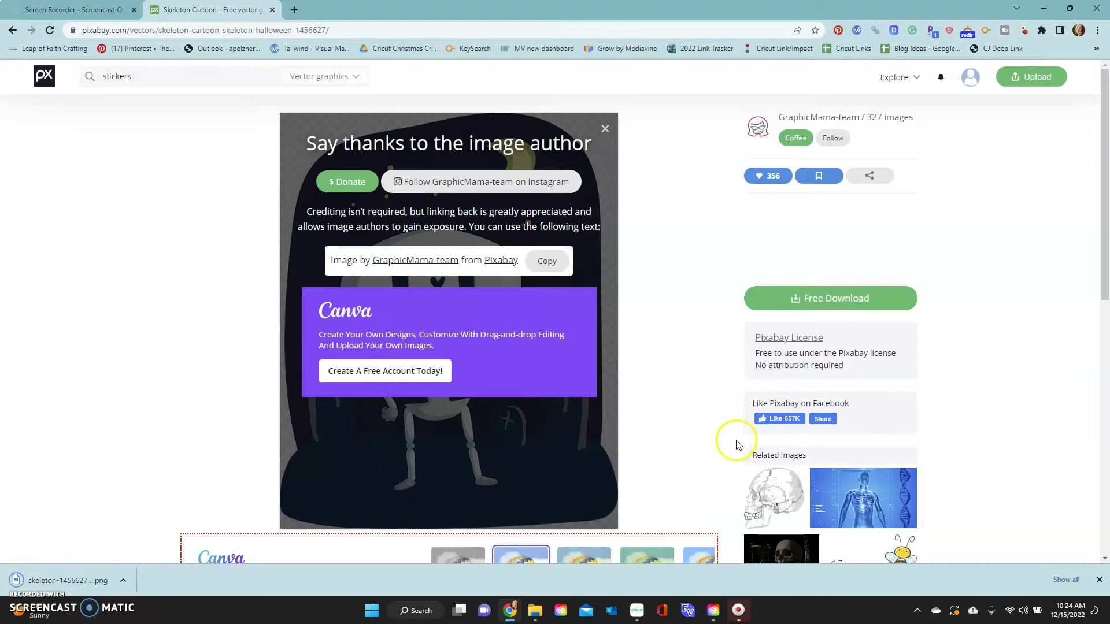
click(634, 610)
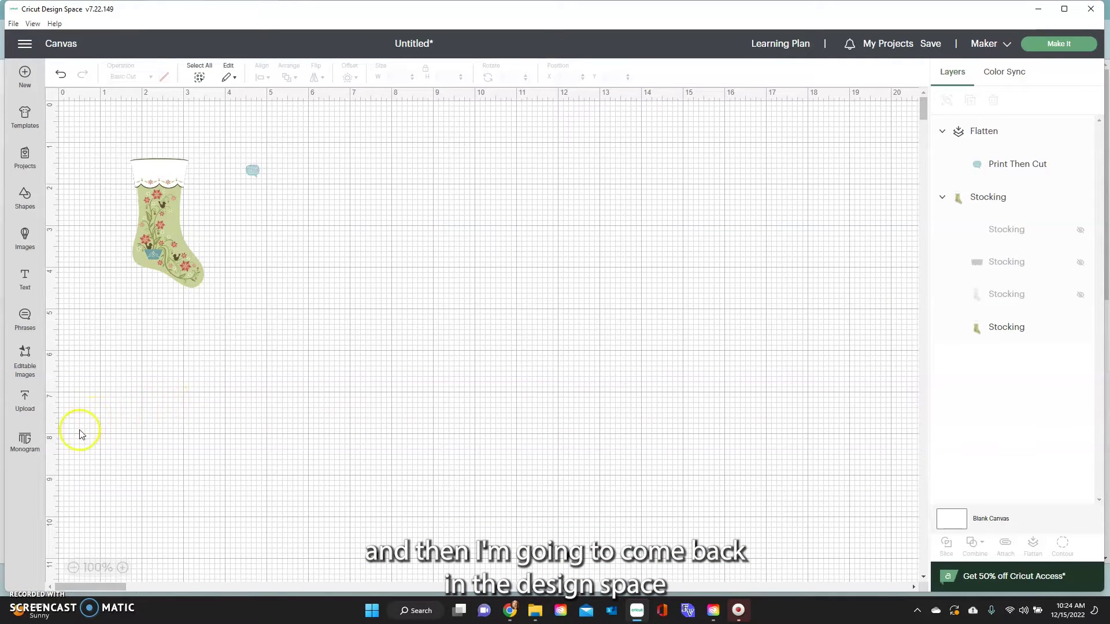
Step: Start a new upload and open the downloaded skeleton PNG file
click(26, 402)
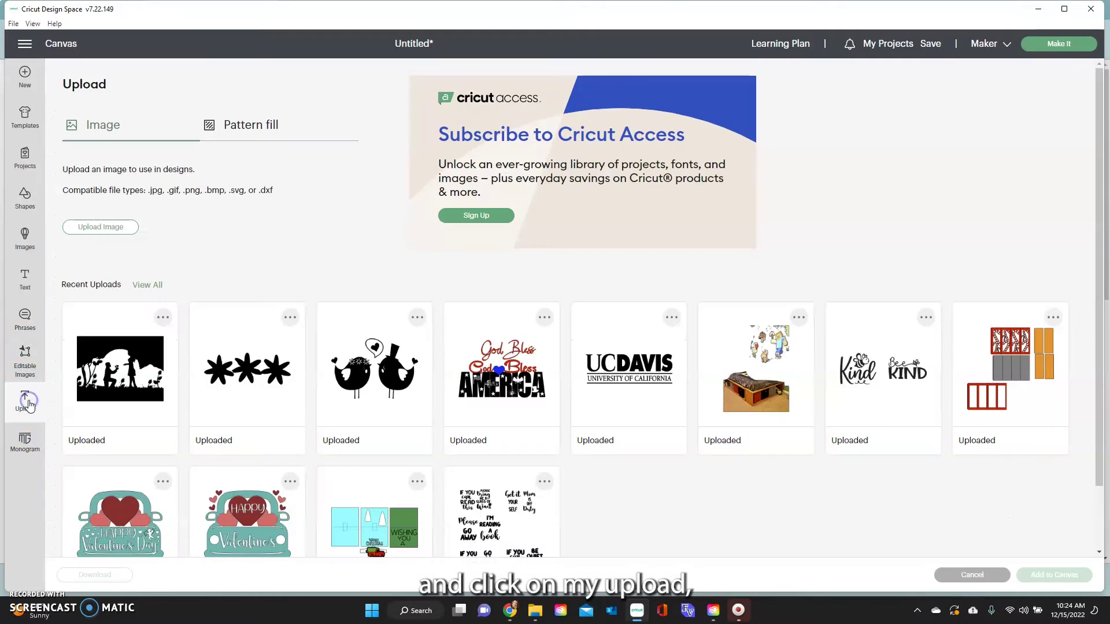
click(87, 231)
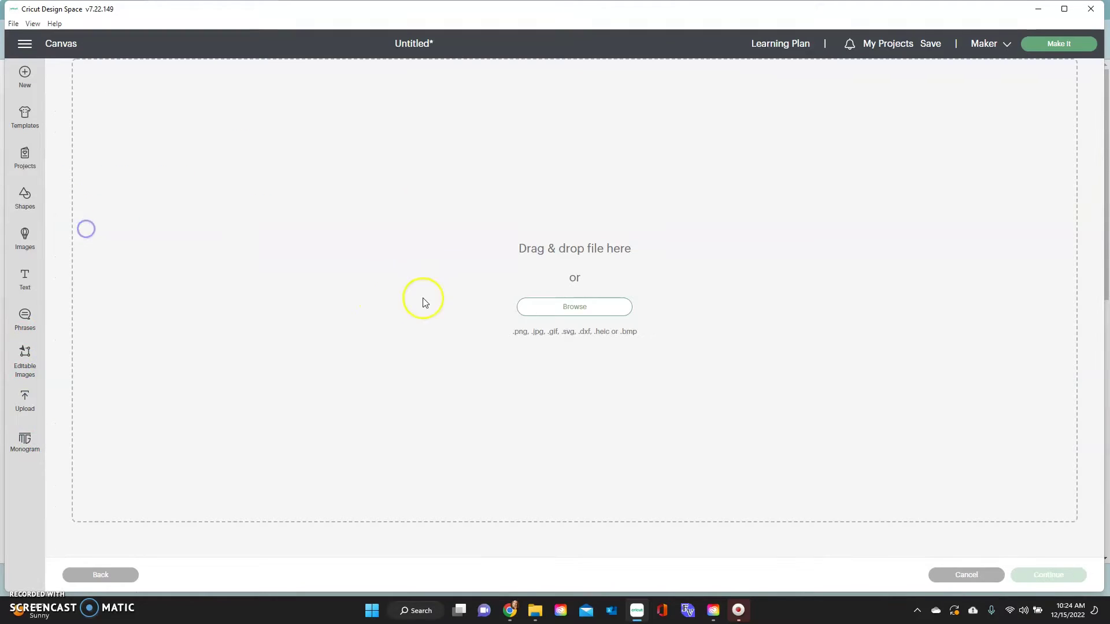
click(579, 300)
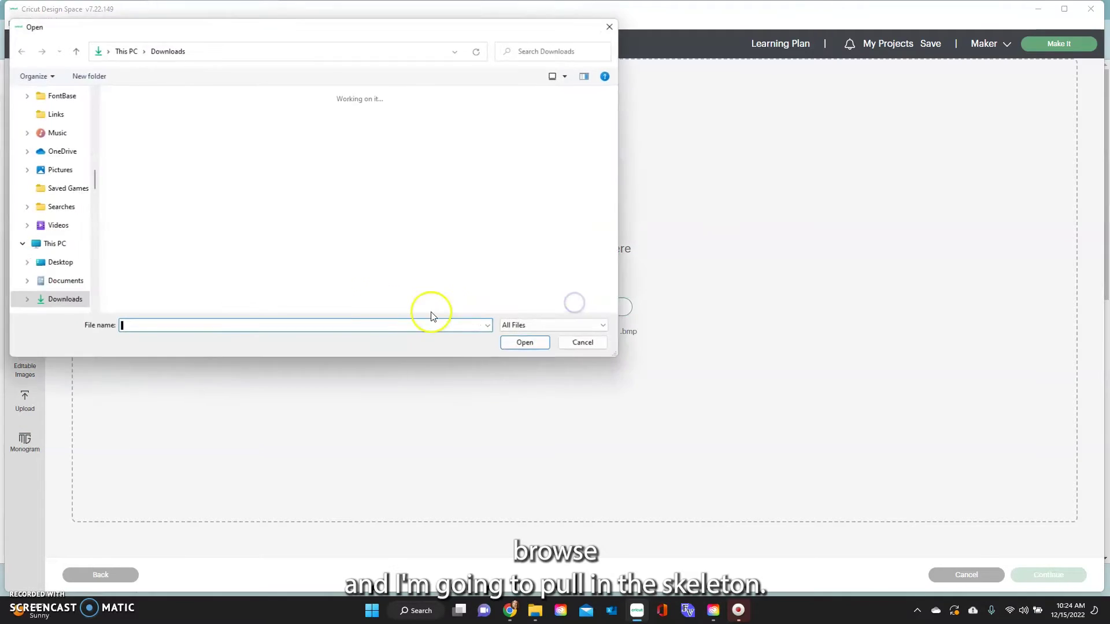
click(154, 148)
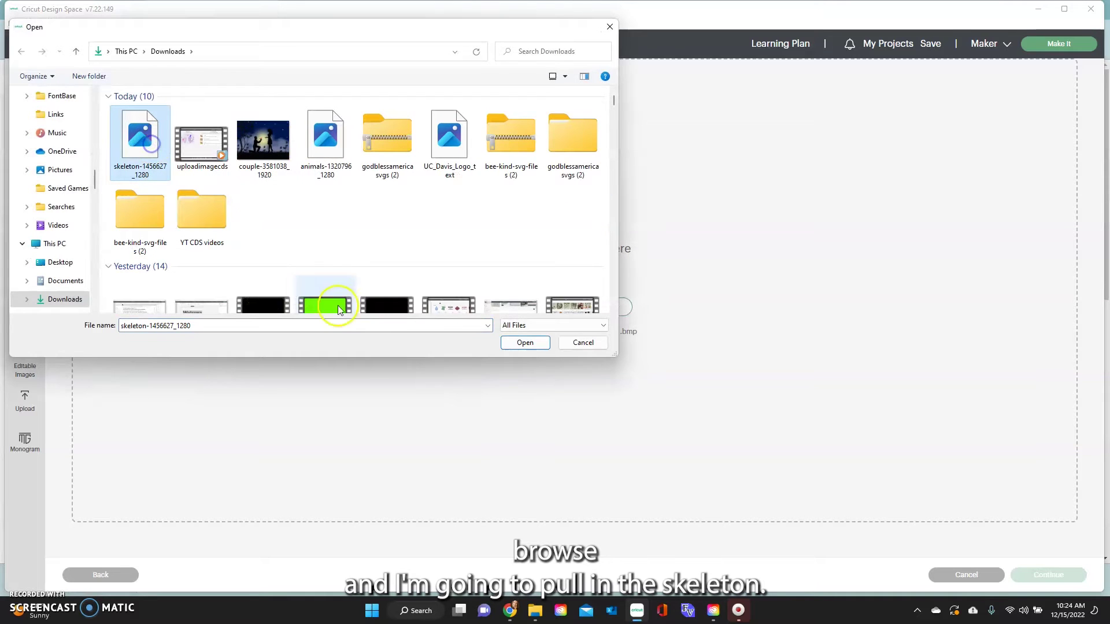
click(523, 342)
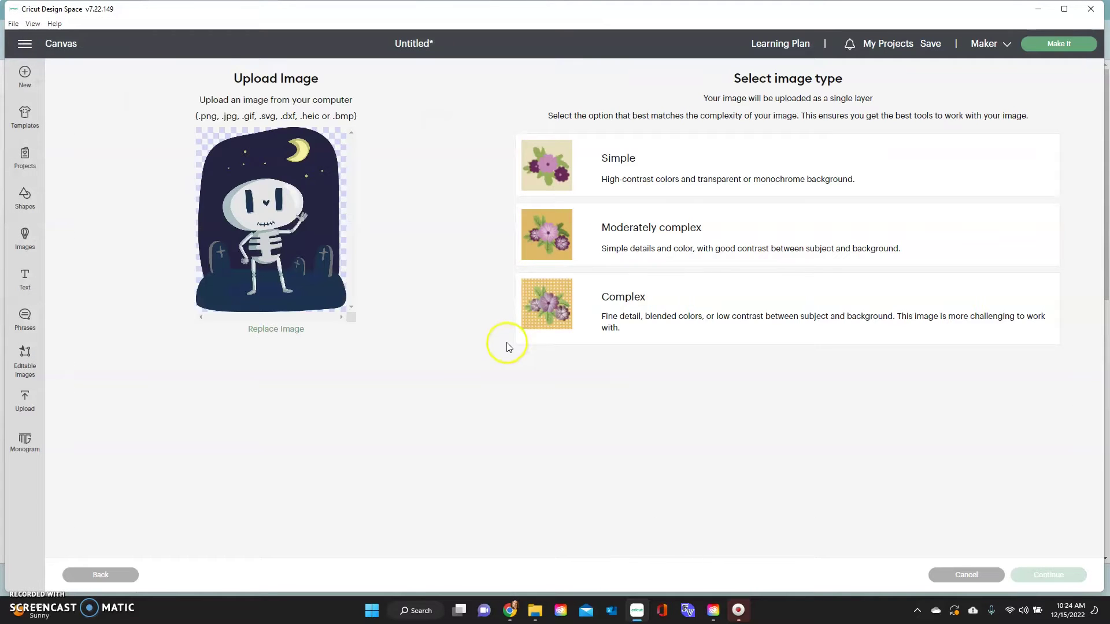
Step: Choose the Complex image type for the skeleton and continue to background removal
click(623, 298)
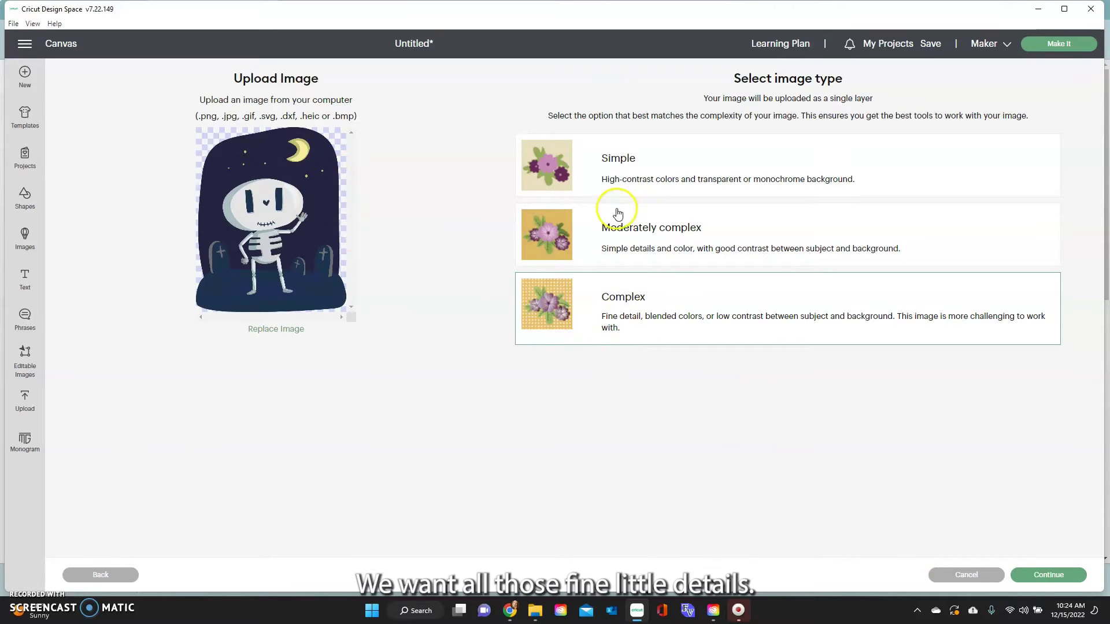
click(627, 172)
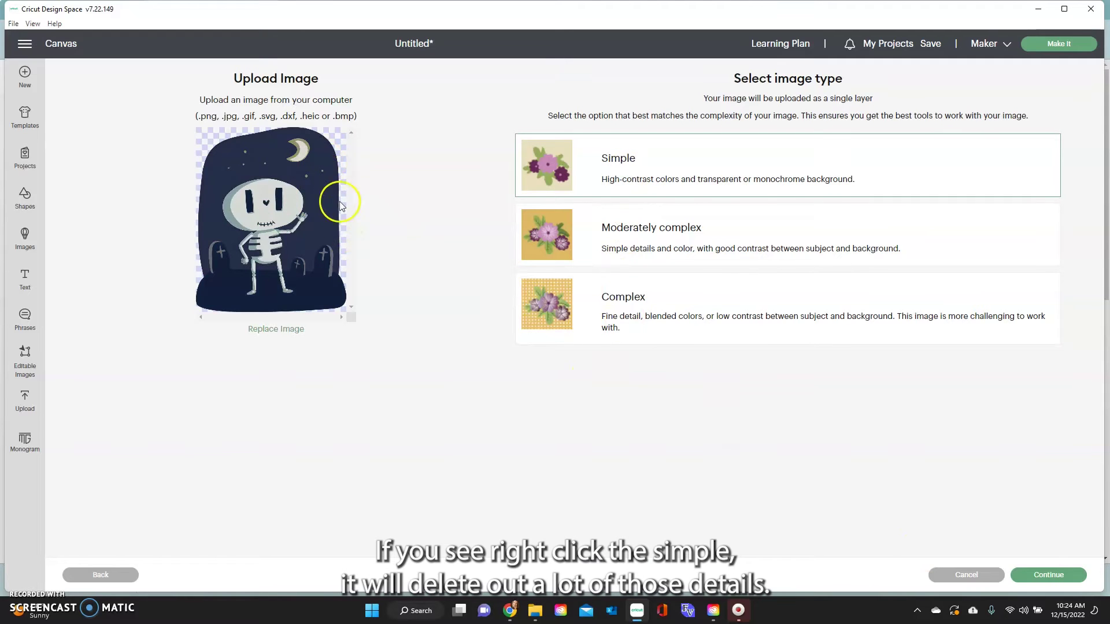
click(565, 306)
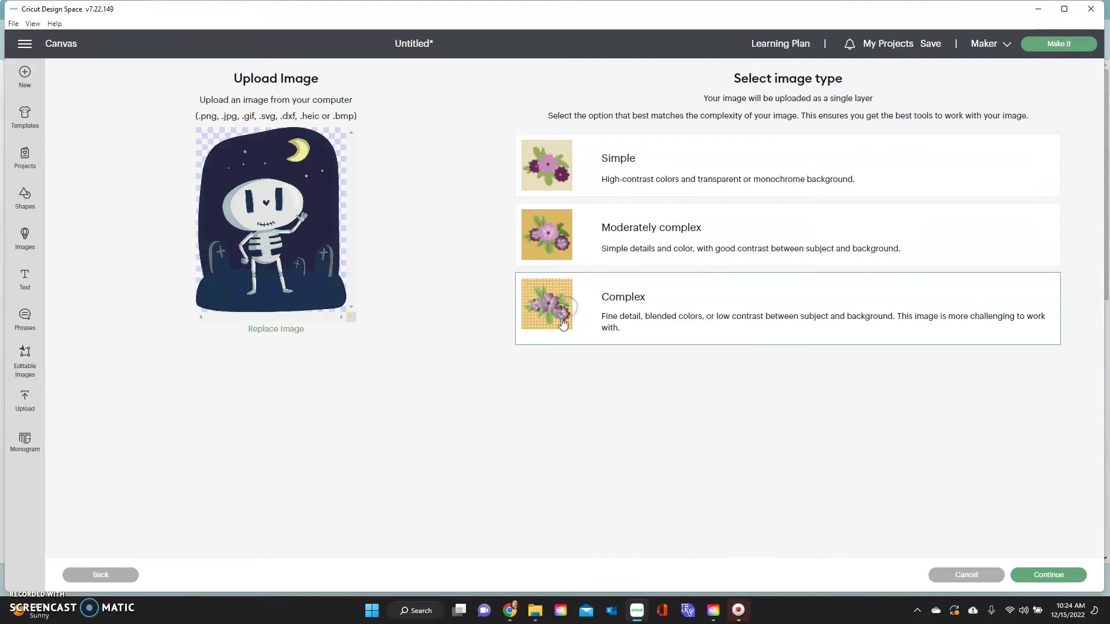
click(1041, 579)
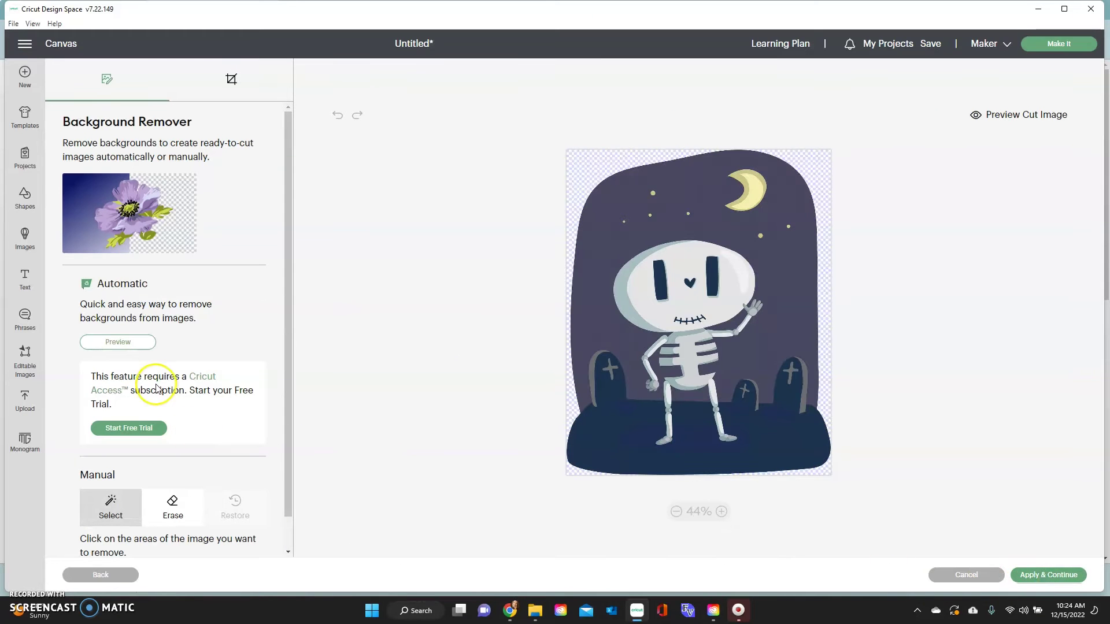
Step: Upload the skeleton as a Print Then Cut image, background kept, and add it to the canvas
scroll(171, 407, down, 1)
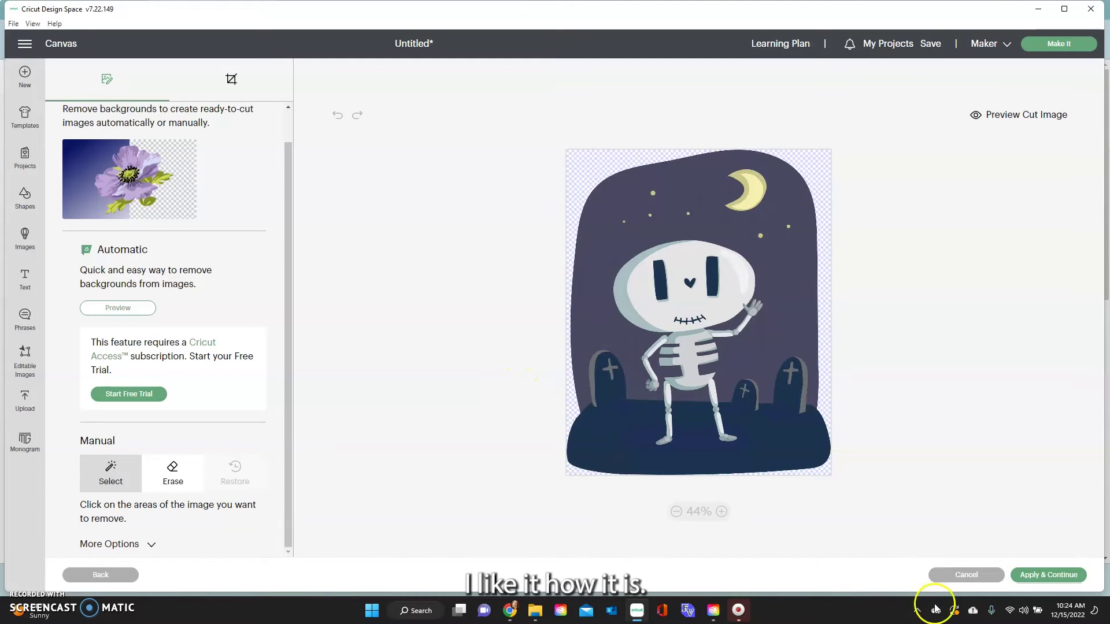
click(1047, 574)
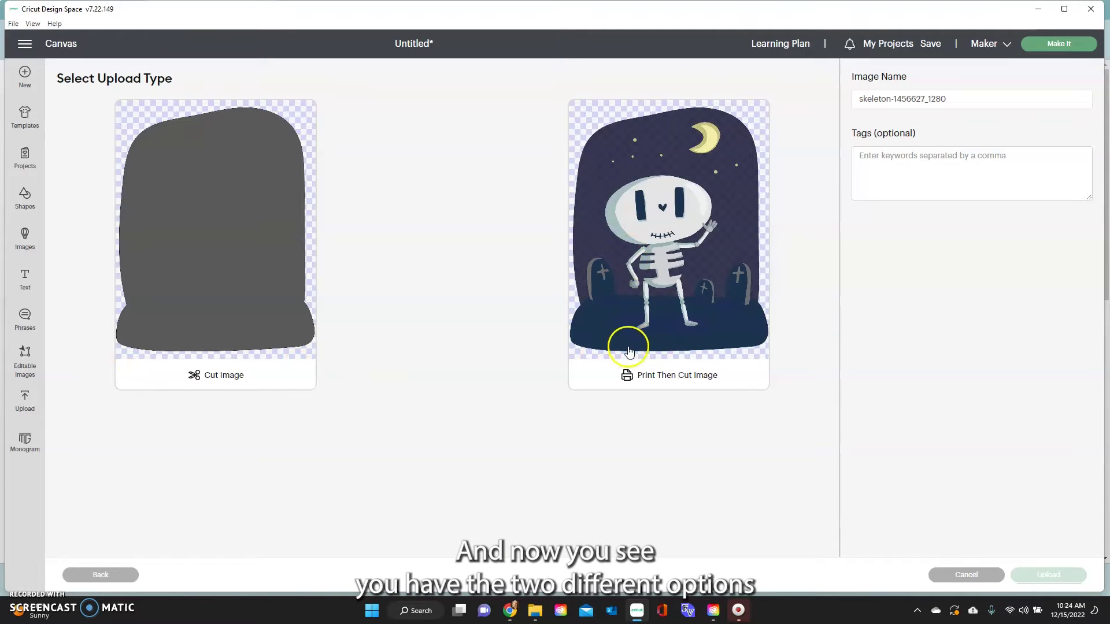
click(608, 289)
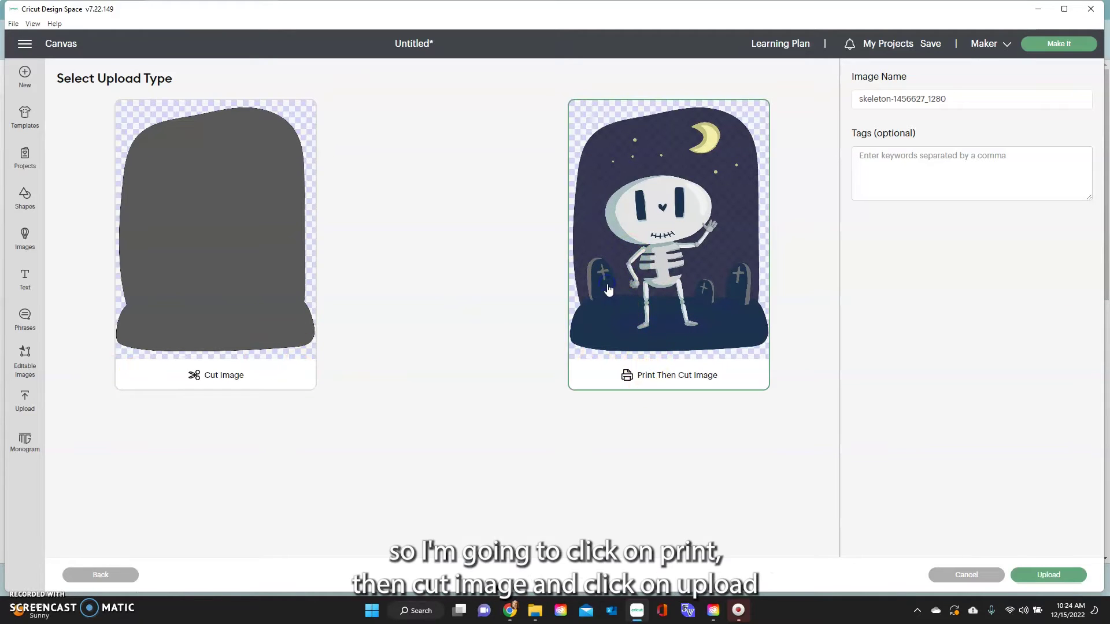
click(1055, 575)
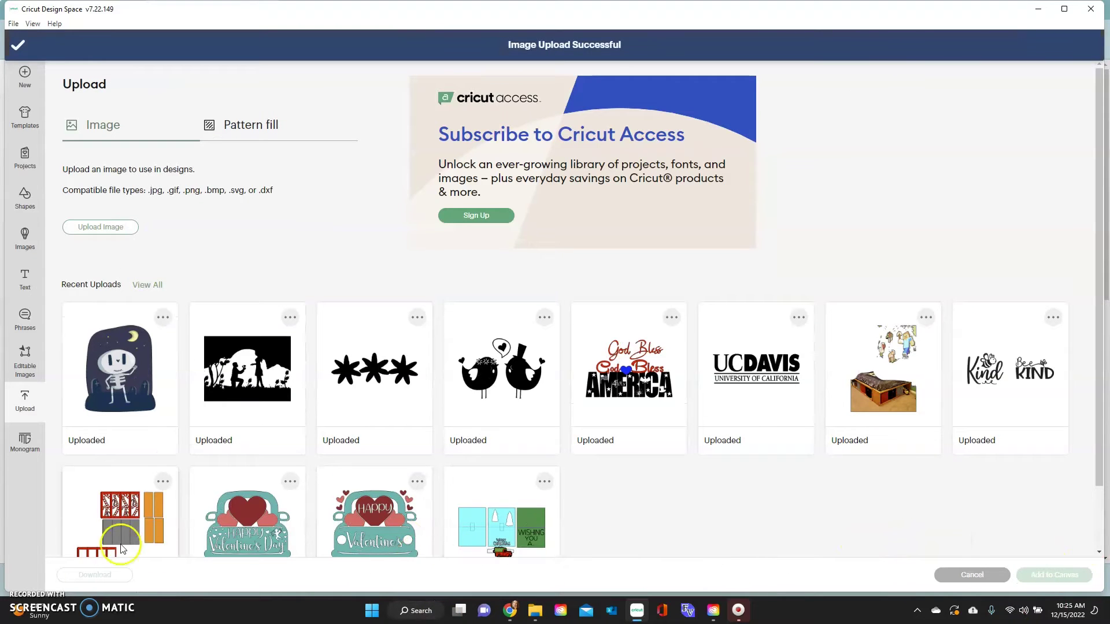
click(103, 417)
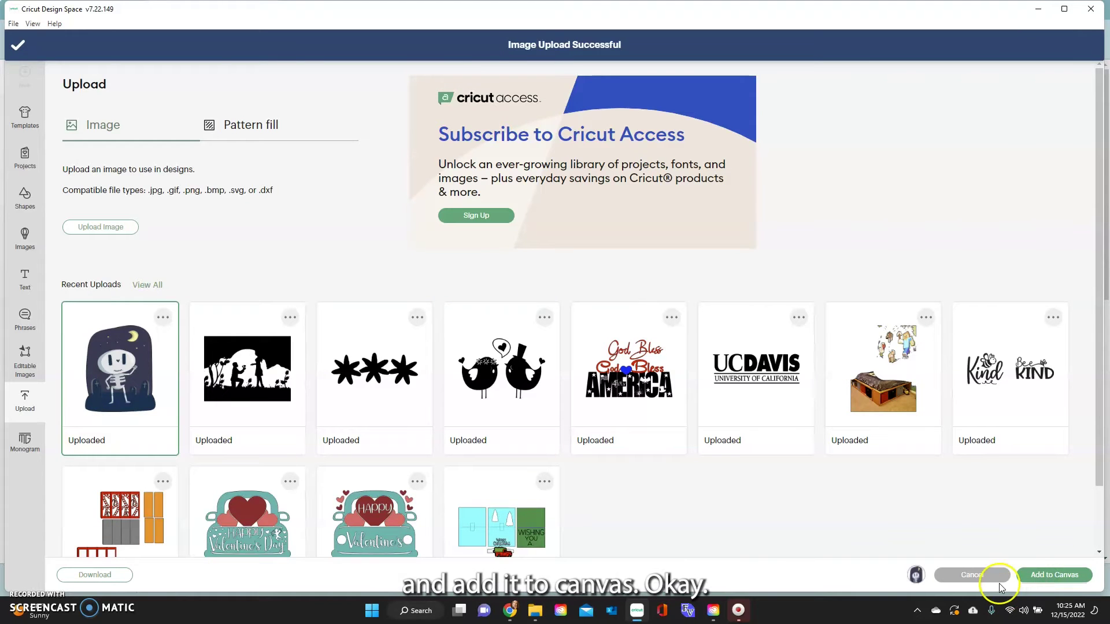
click(1024, 576)
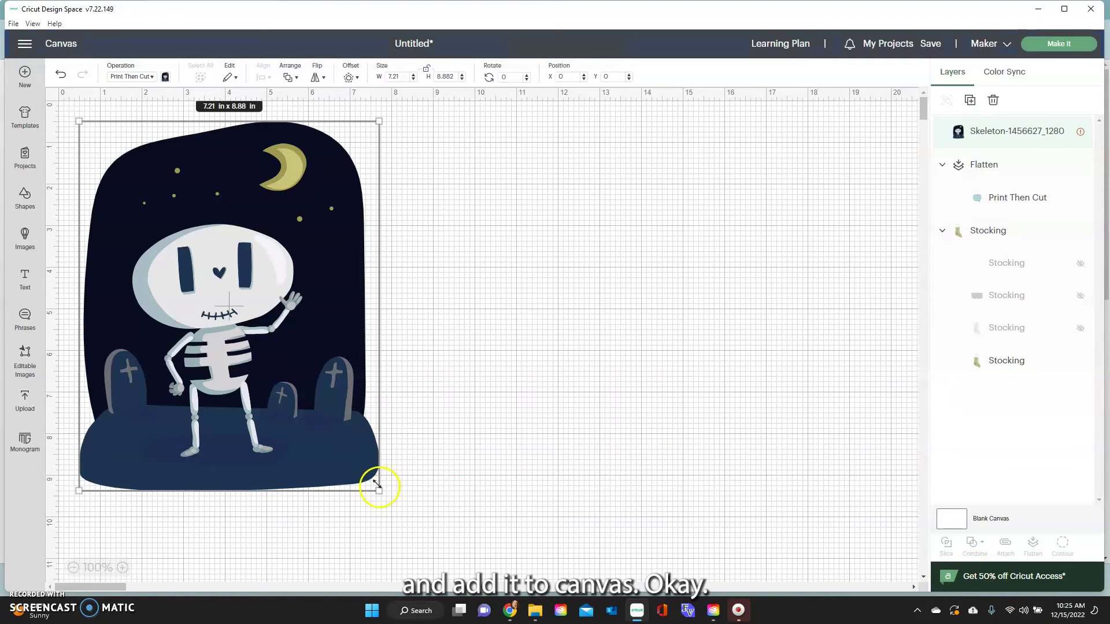
Step: Shrink the skeleton on the canvas to about 1.78 x 2.19 in
drag(302, 339, 380, 408)
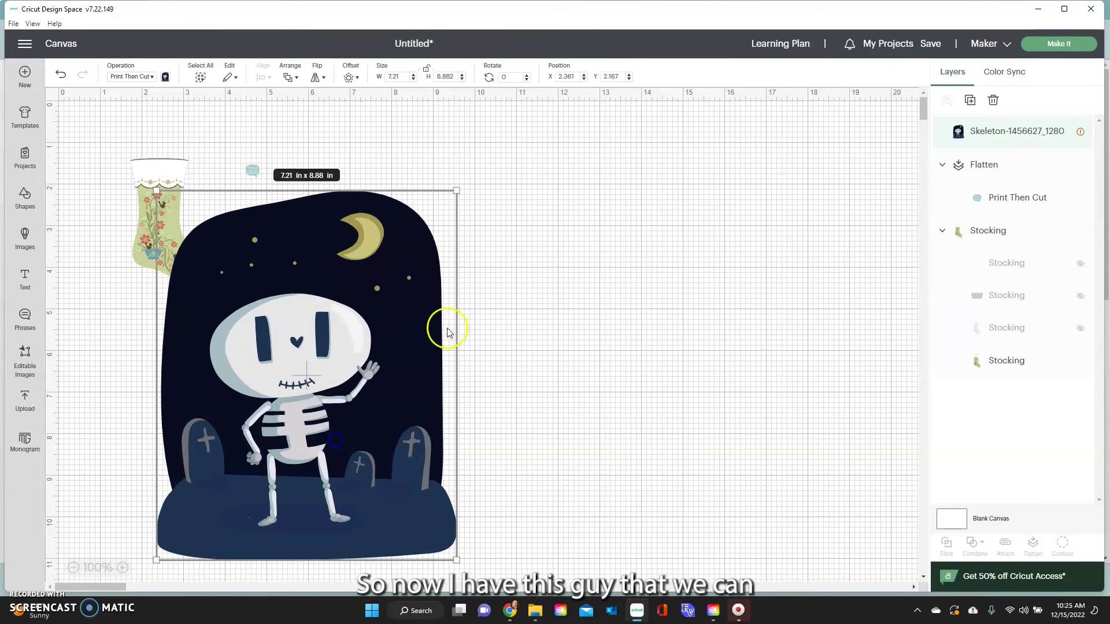
drag(466, 190, 153, 468)
click(359, 362)
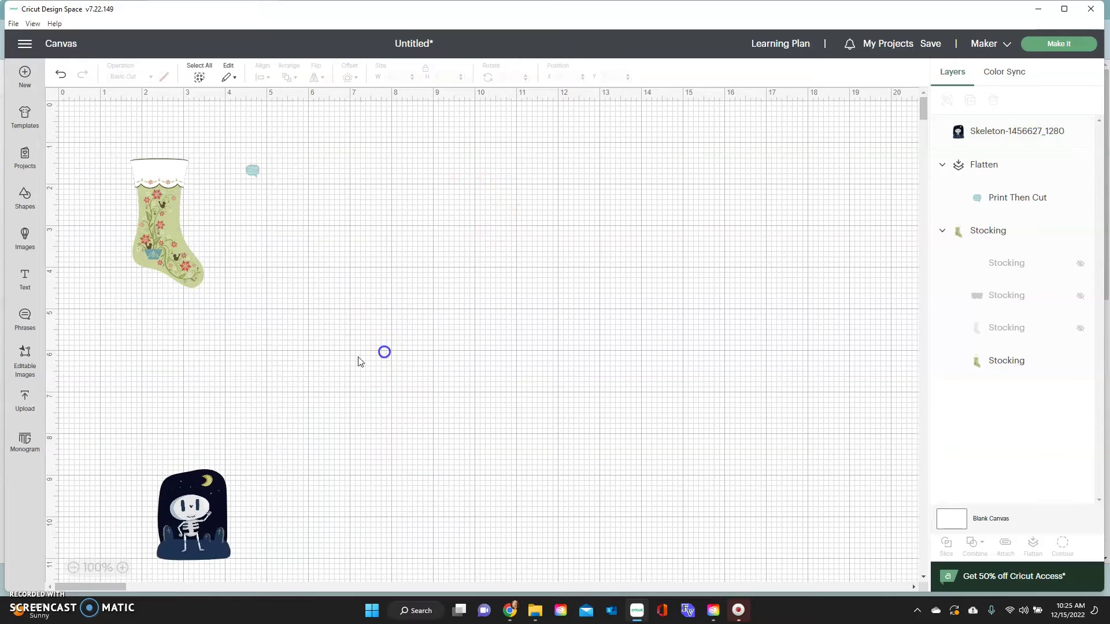
click(81, 149)
Step: Delete the stocking and leftover object, move the skeleton top left, and go to mat preparation
drag(102, 146, 266, 297)
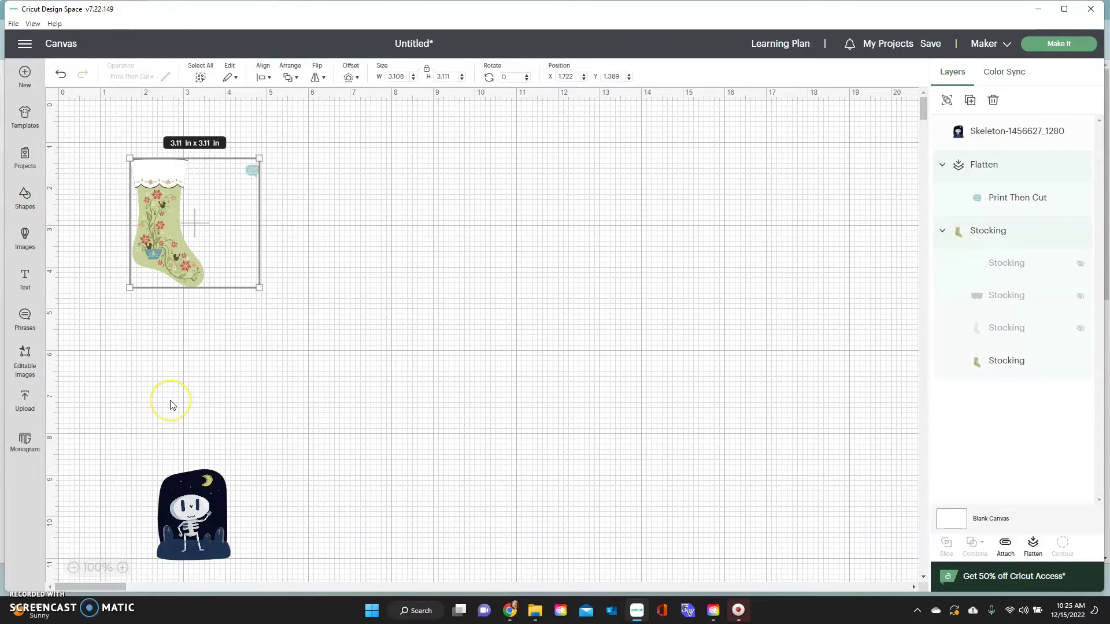
key(Delete)
drag(219, 490, 207, 198)
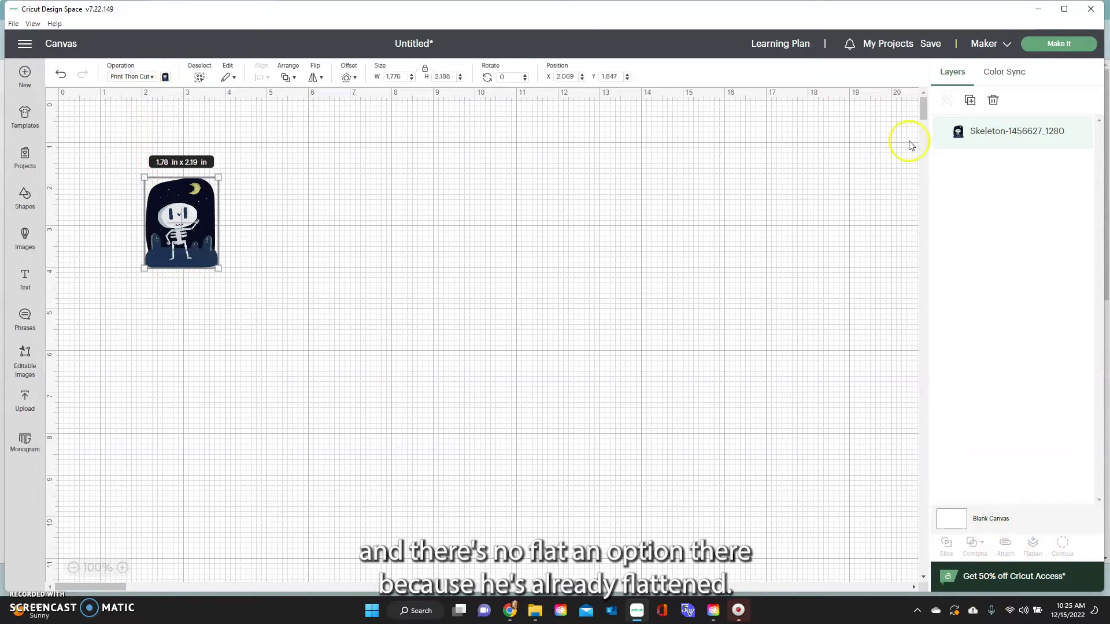
click(1058, 43)
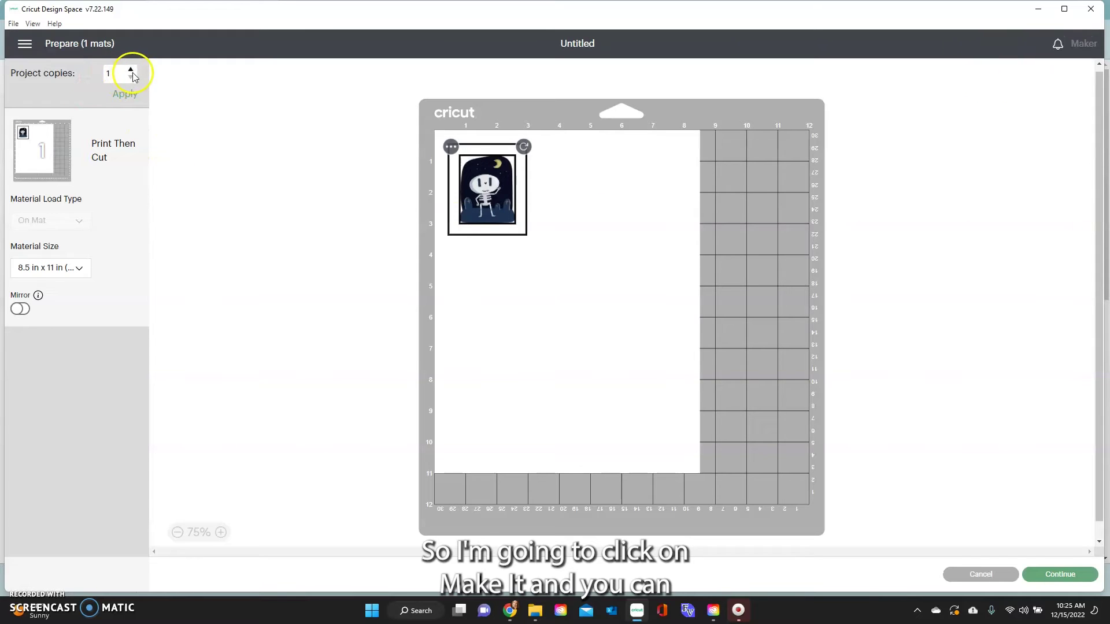
Step: Raise project copies to 19 across two mats and continue to the printing step
click(128, 74)
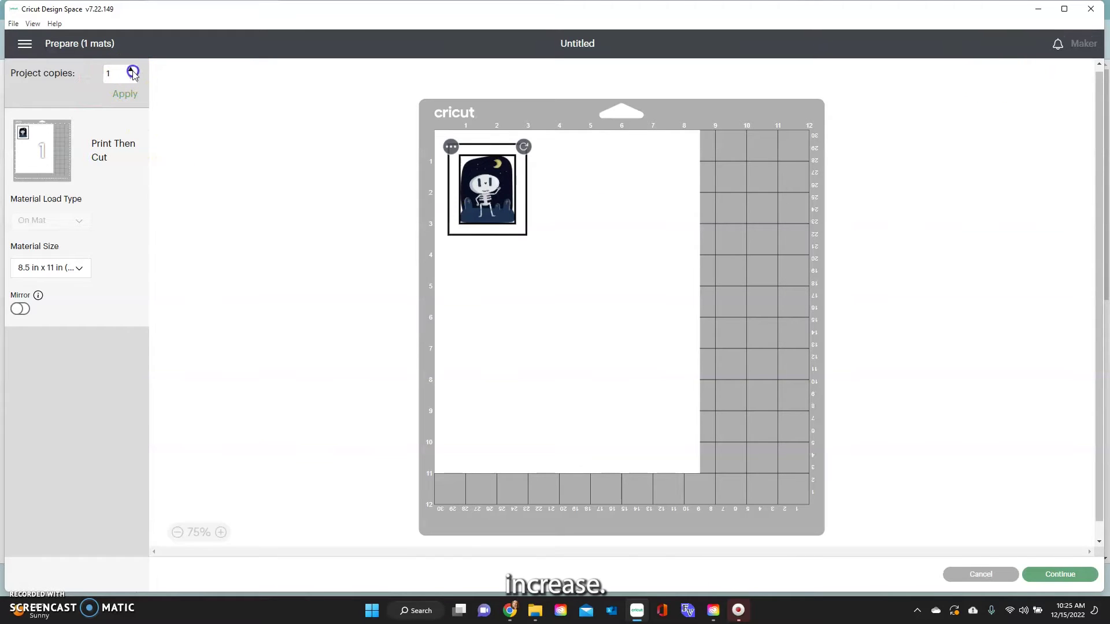
click(132, 71)
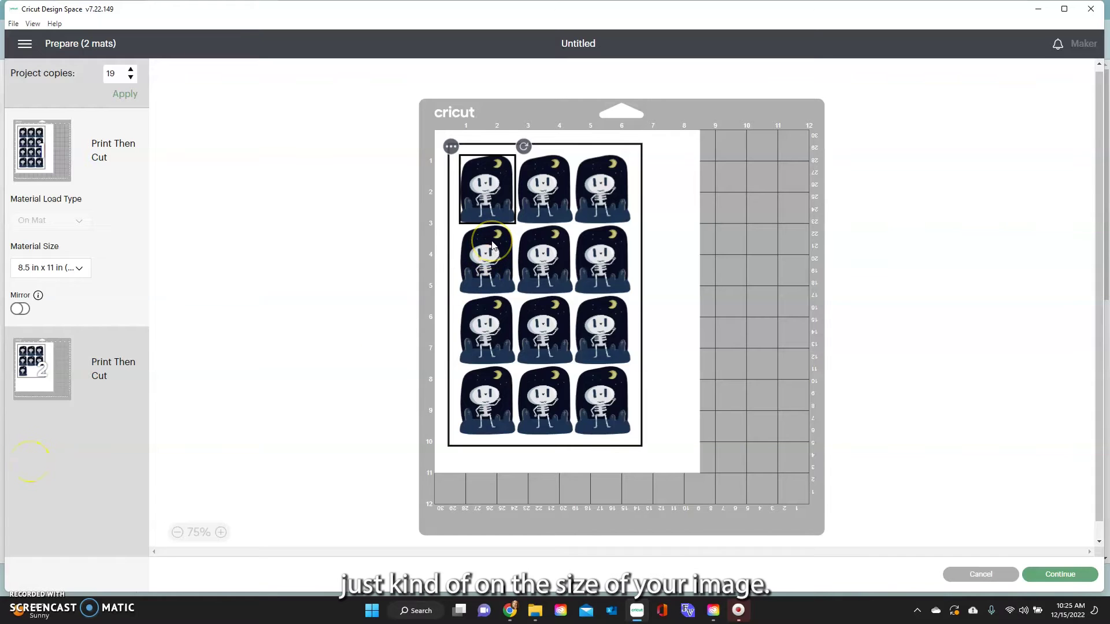
click(1055, 578)
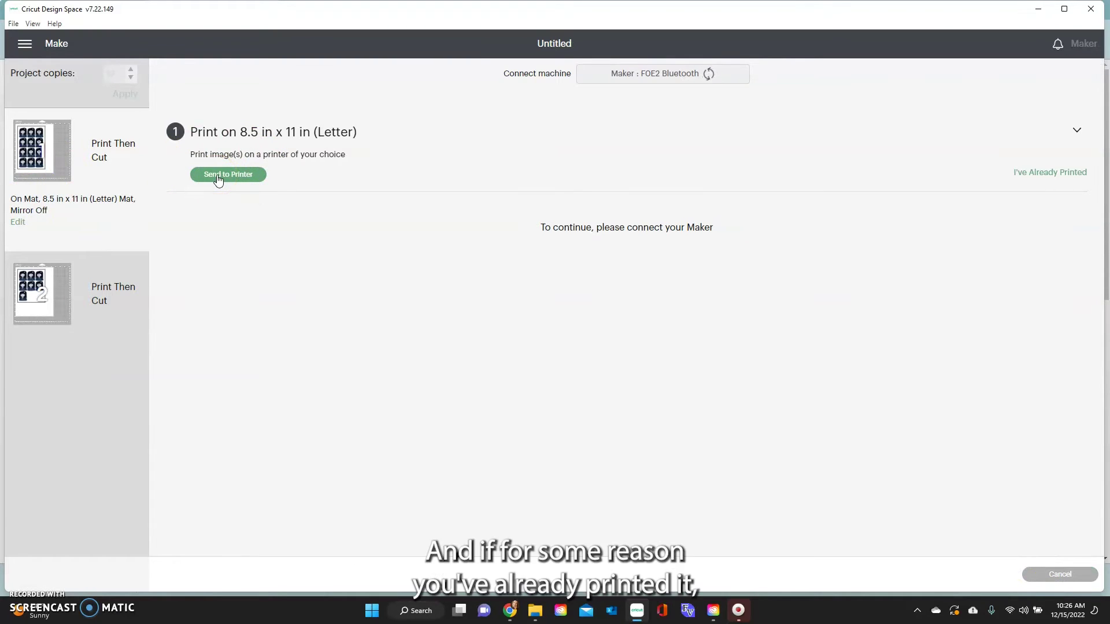
click(1044, 176)
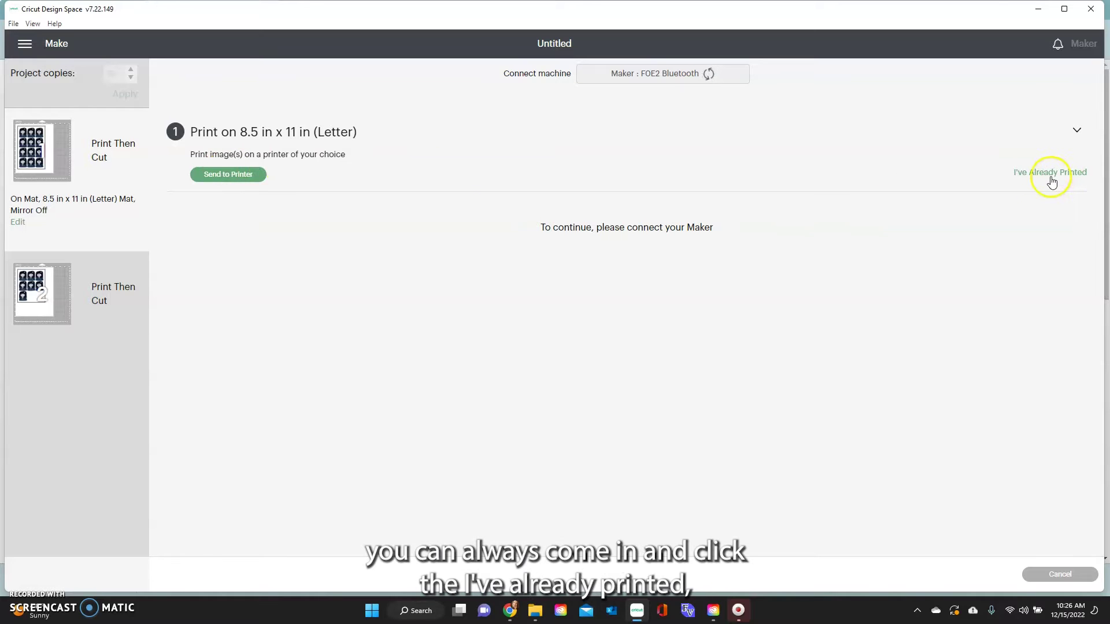
click(249, 178)
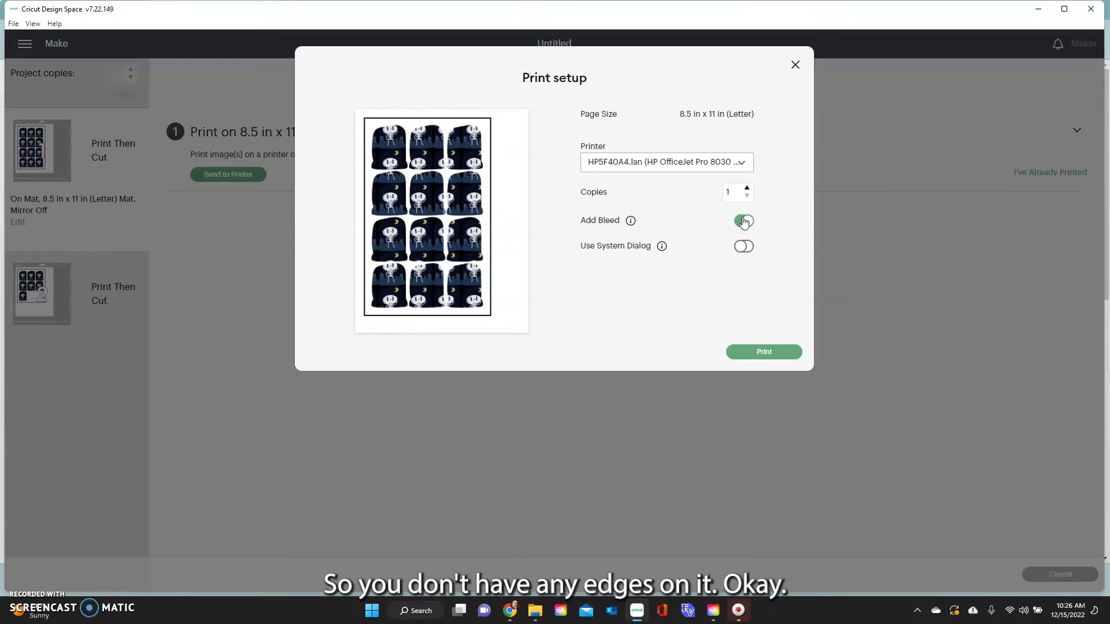
click(740, 222)
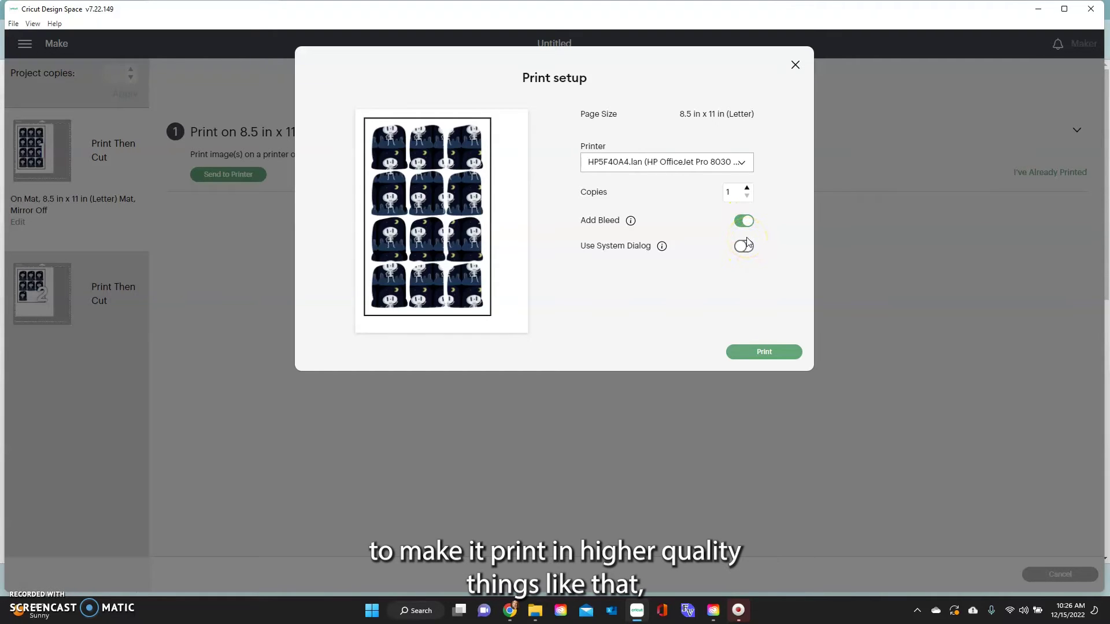
click(746, 247)
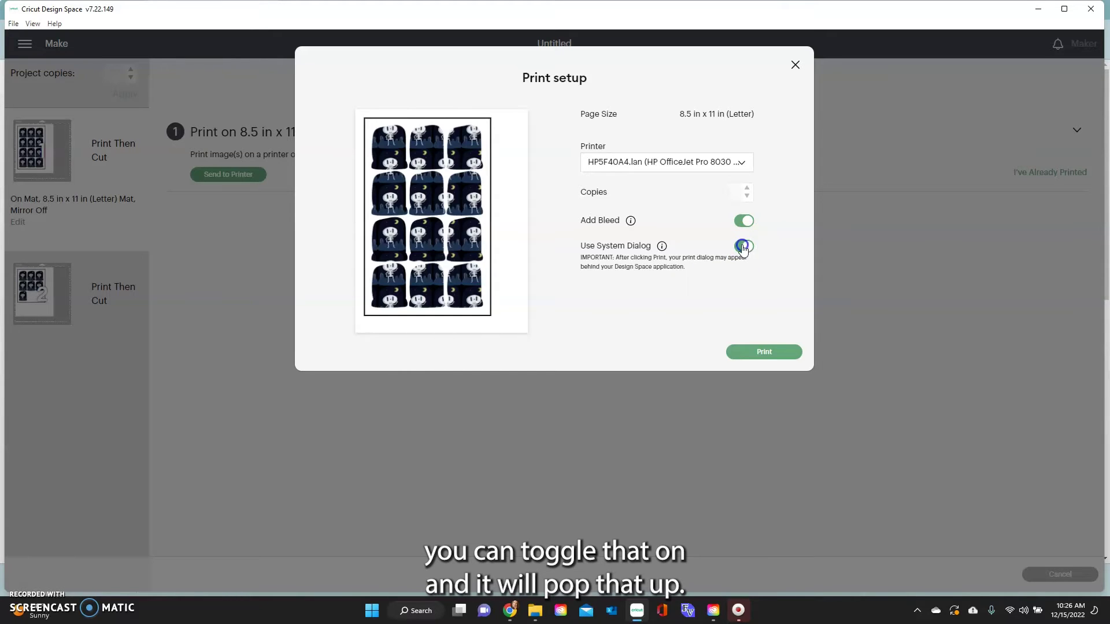
click(742, 247)
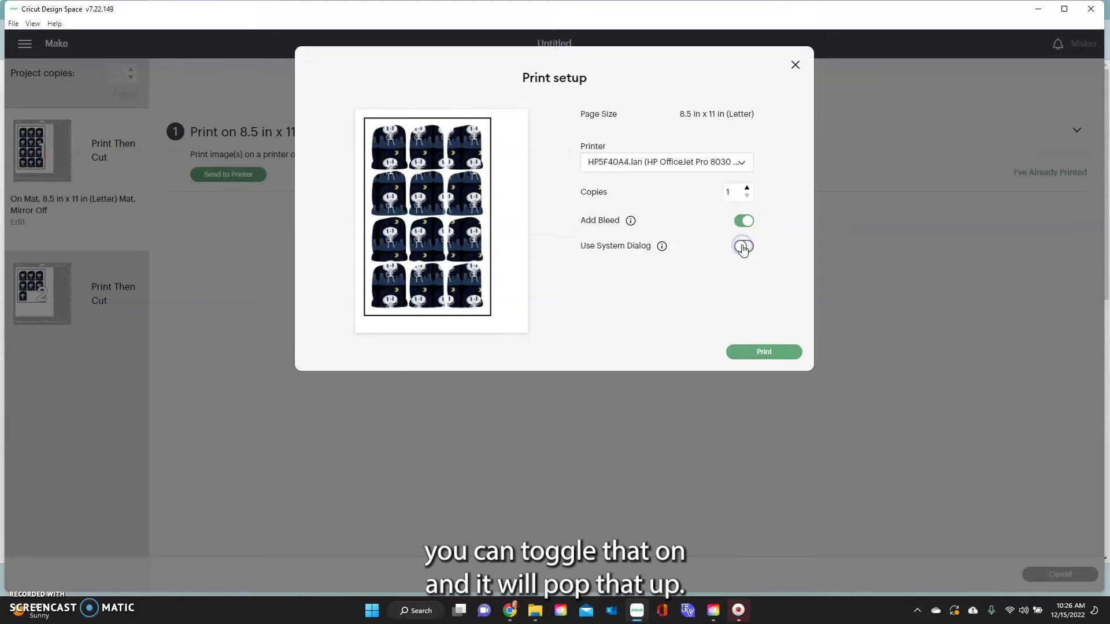
click(793, 65)
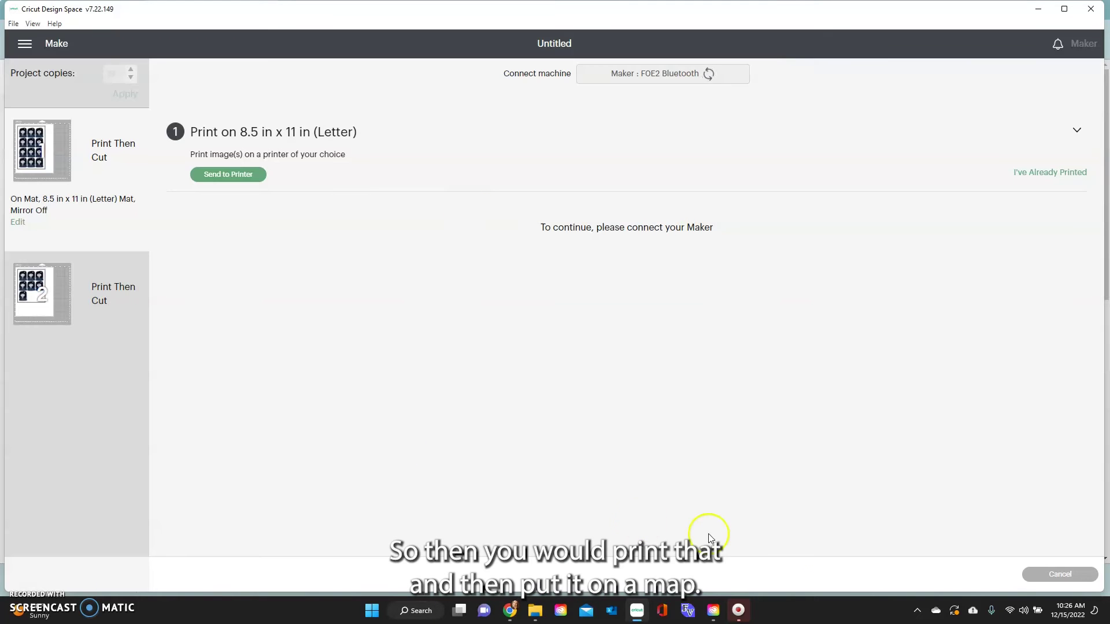
click(1045, 573)
click(604, 63)
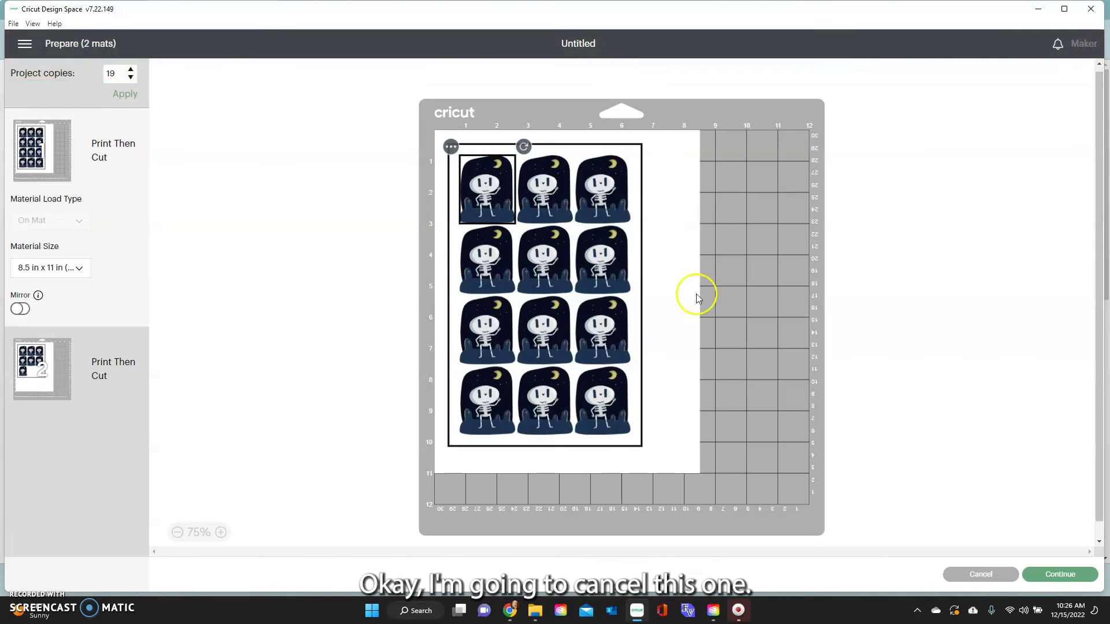
Step: Cancel mat preparation to return to the canvas and delete the skeleton image
click(999, 575)
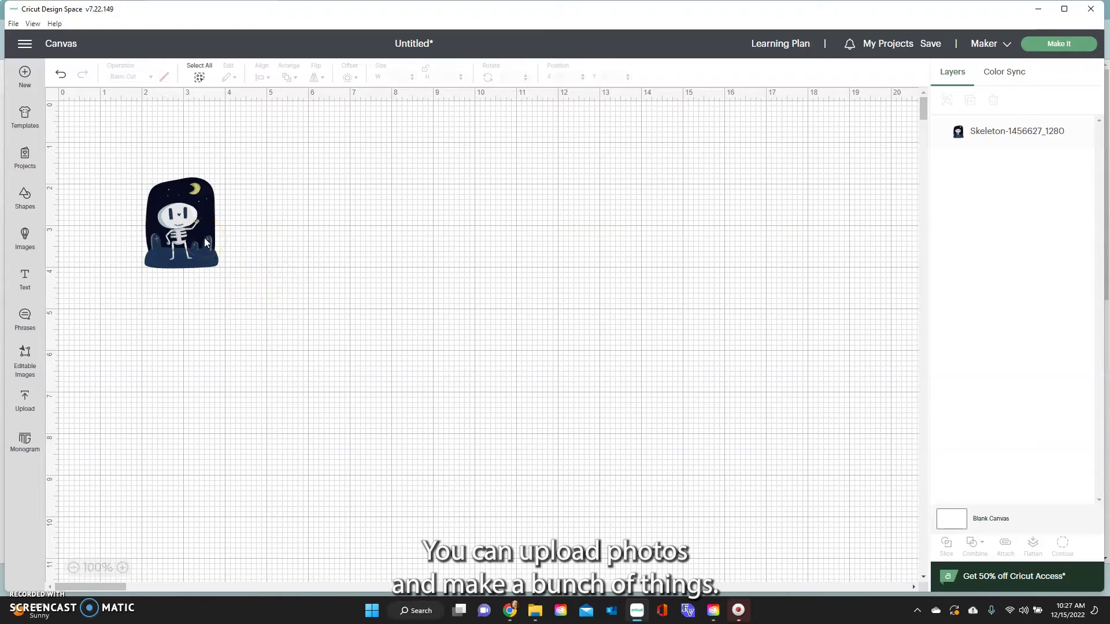
click(204, 238)
key(Delete)
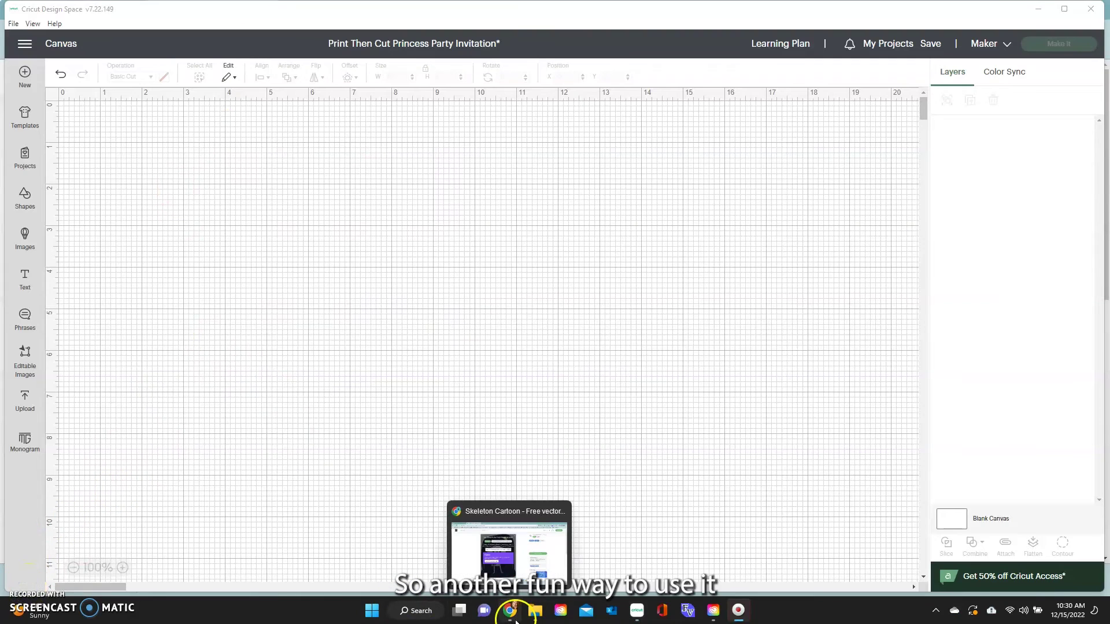
Step: Search Pixabay for 'pattern' and download the floral flowers pattern as a 1280×800 PNG
click(510, 618)
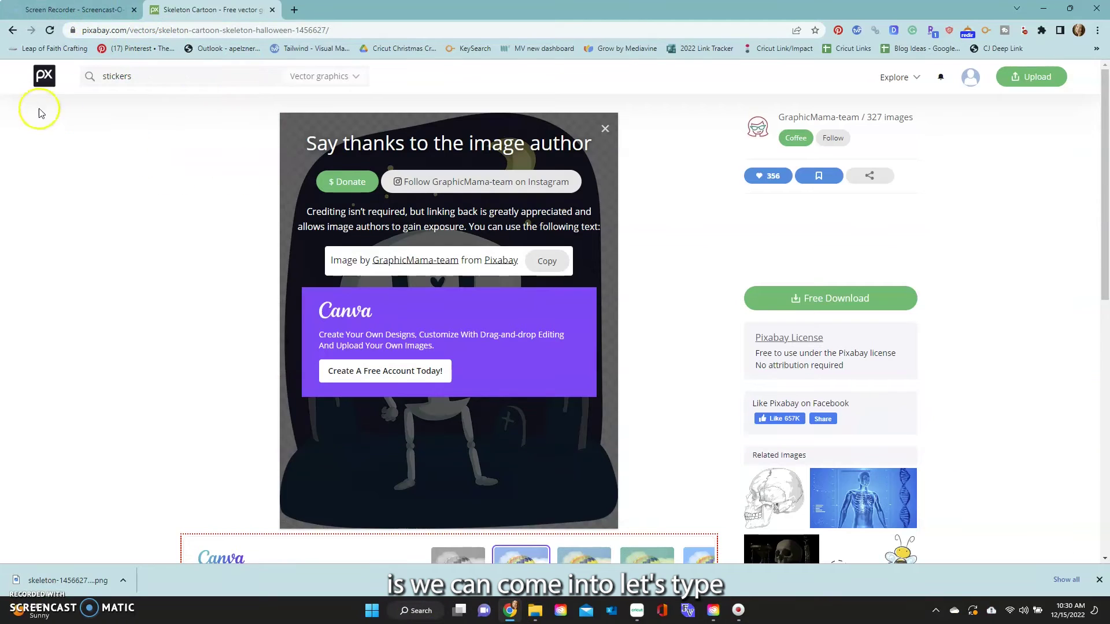
triple_click(67, 70)
text(pattern)
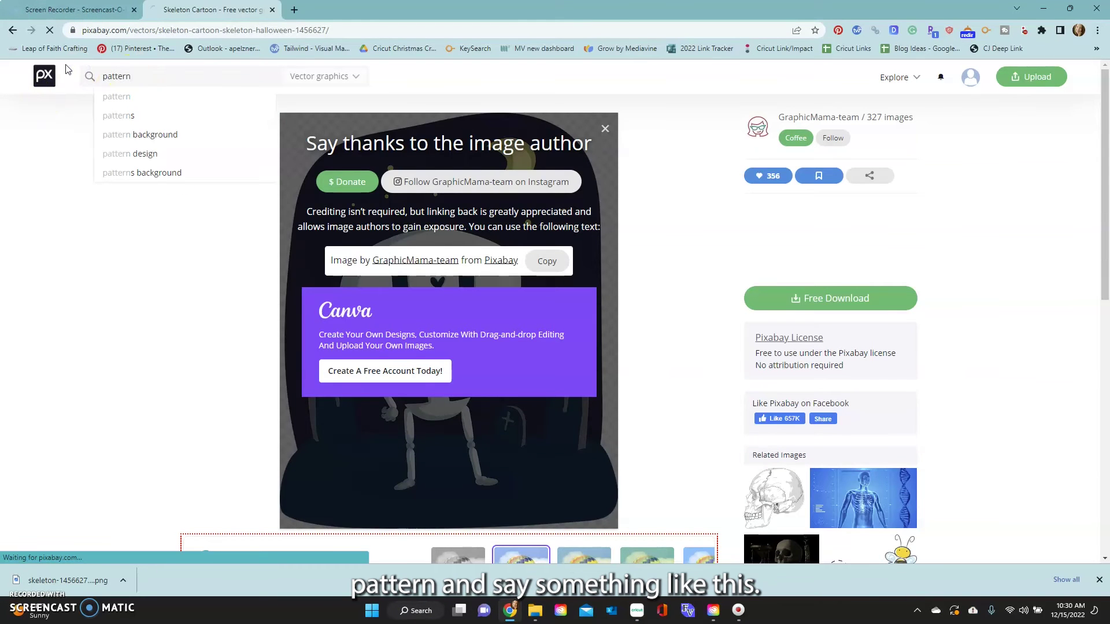
key(Return)
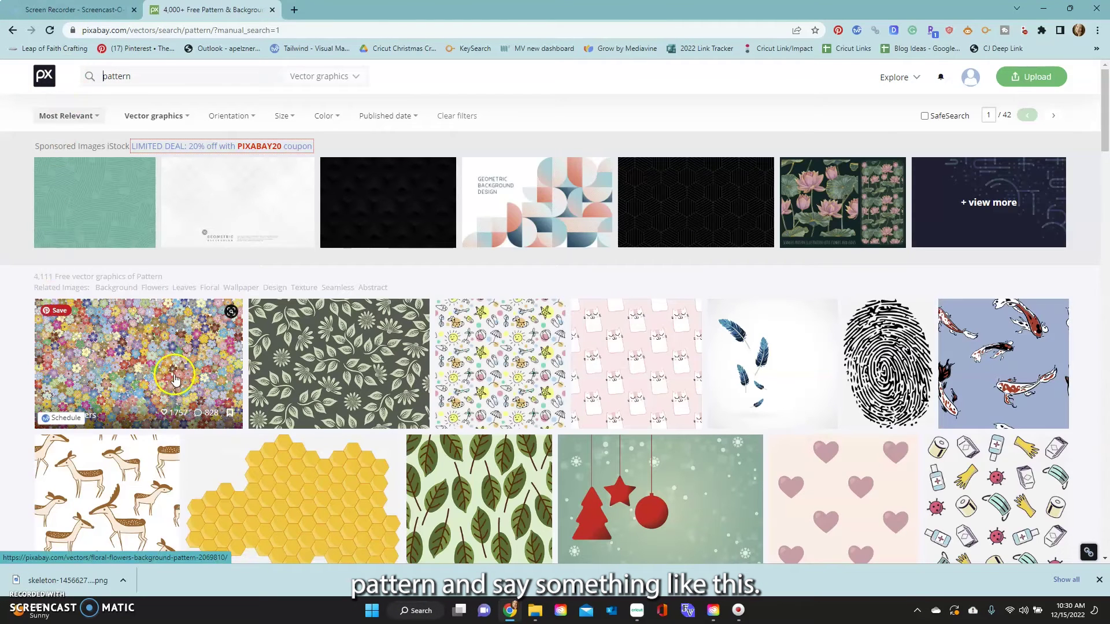
click(175, 365)
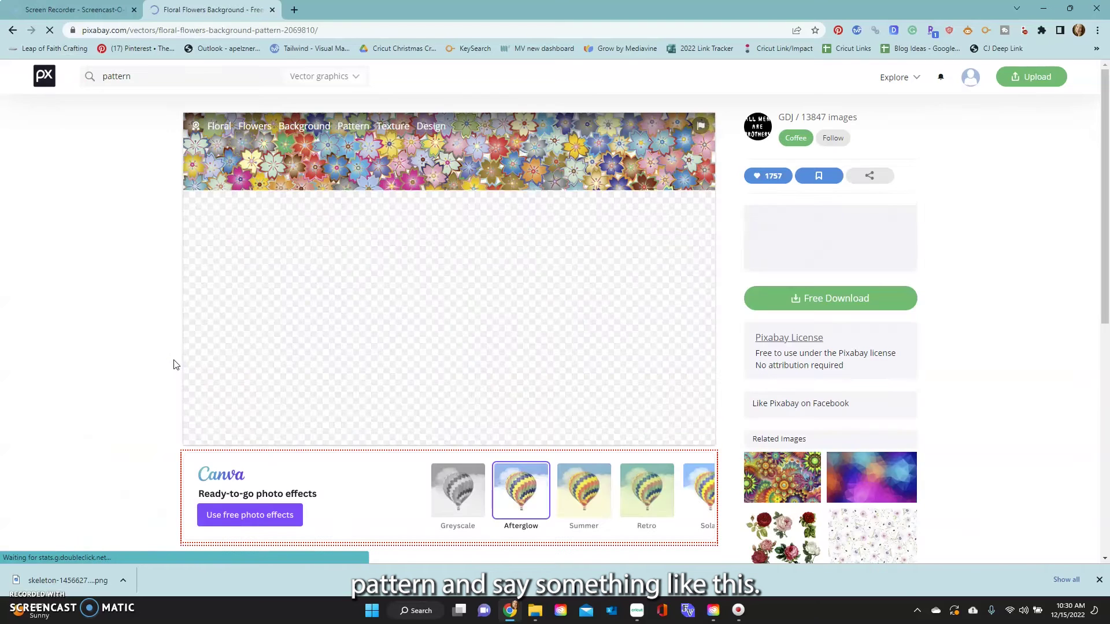
click(792, 299)
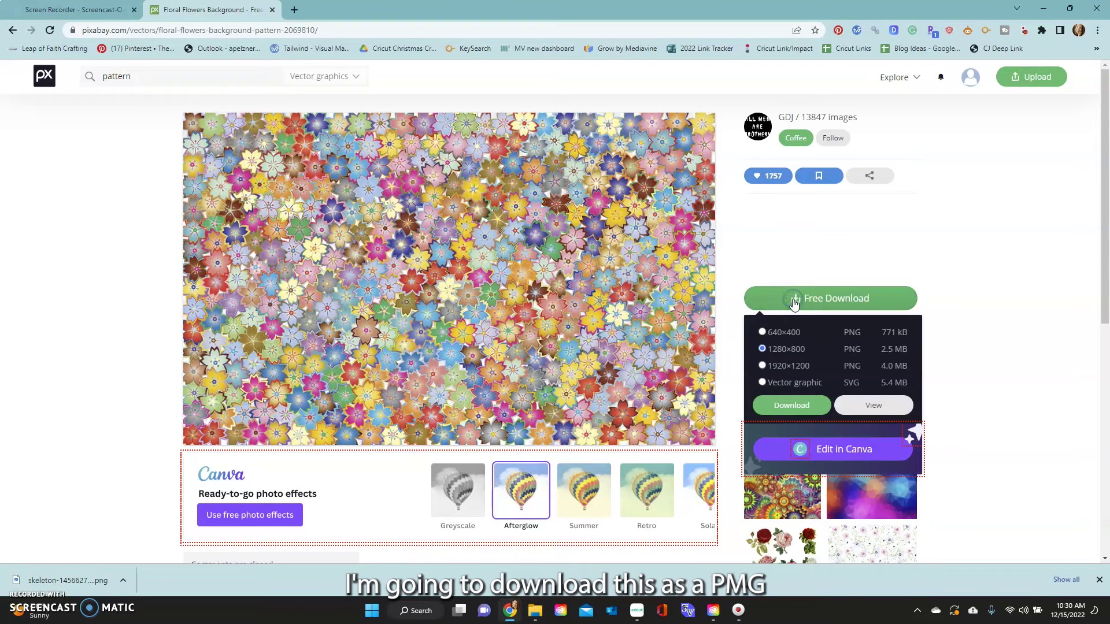
click(793, 405)
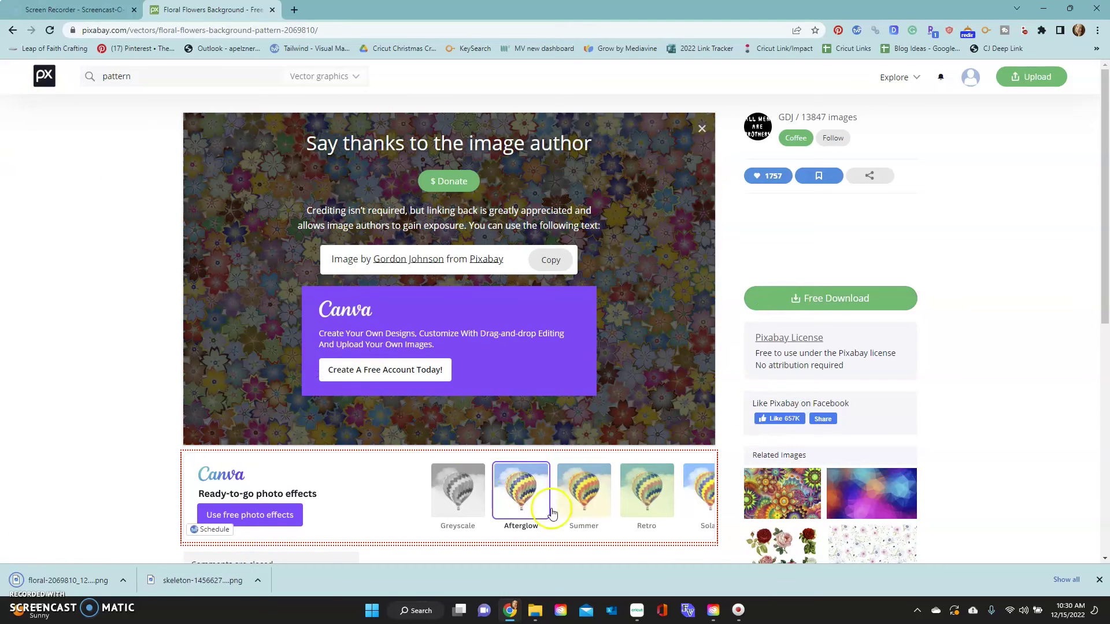
click(638, 611)
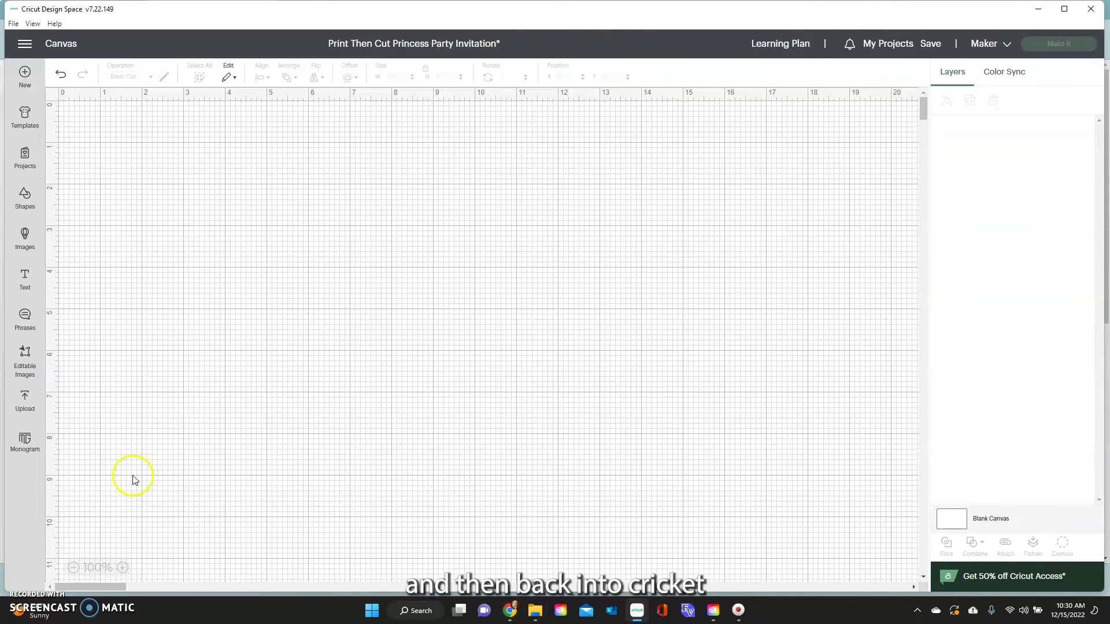
Step: Upload the downloaded floral file as a Complex Print Then Cut image, keeping its background
click(19, 405)
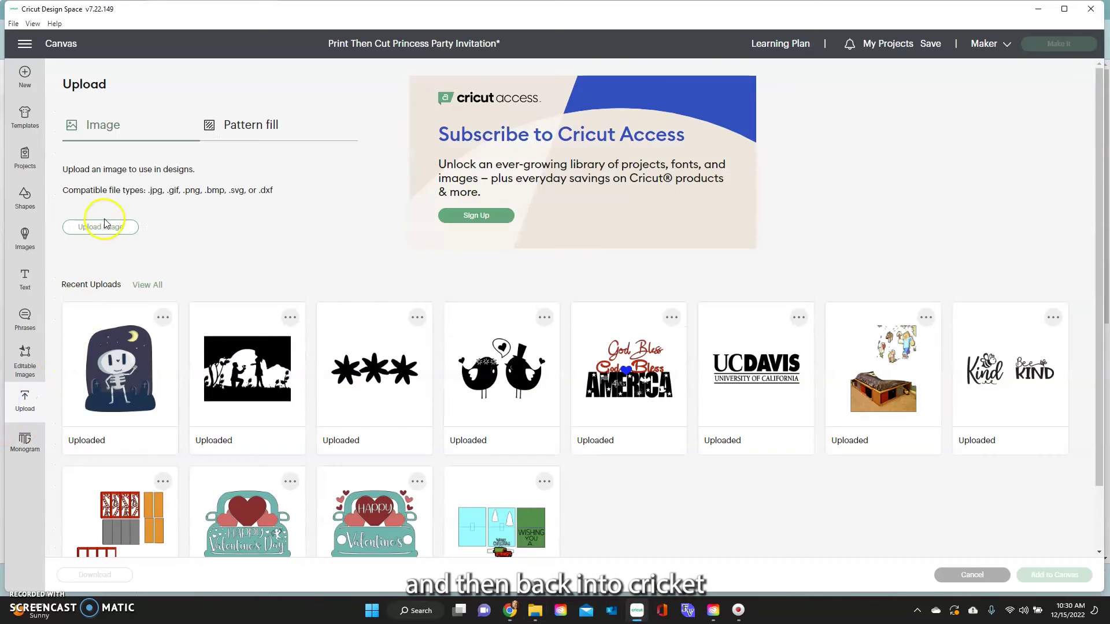
click(104, 229)
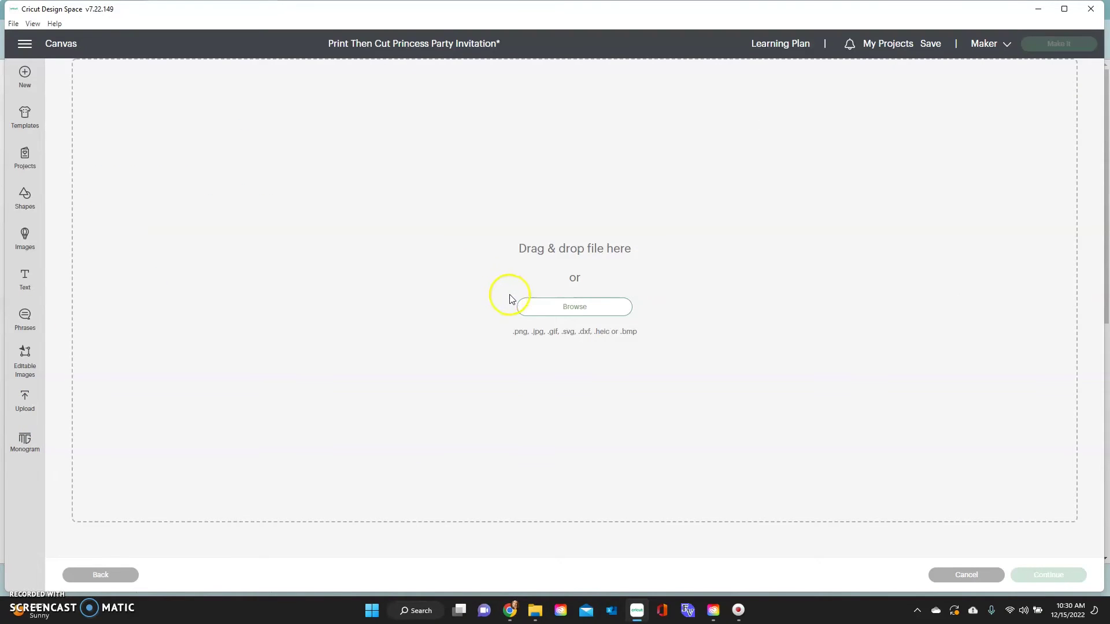
click(570, 307)
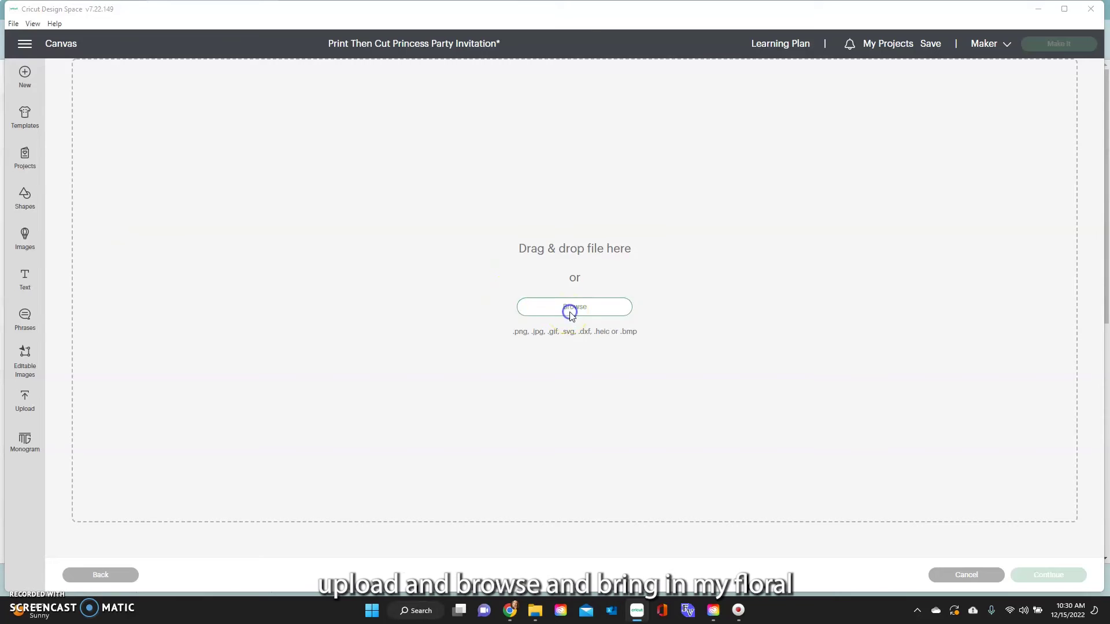
click(142, 167)
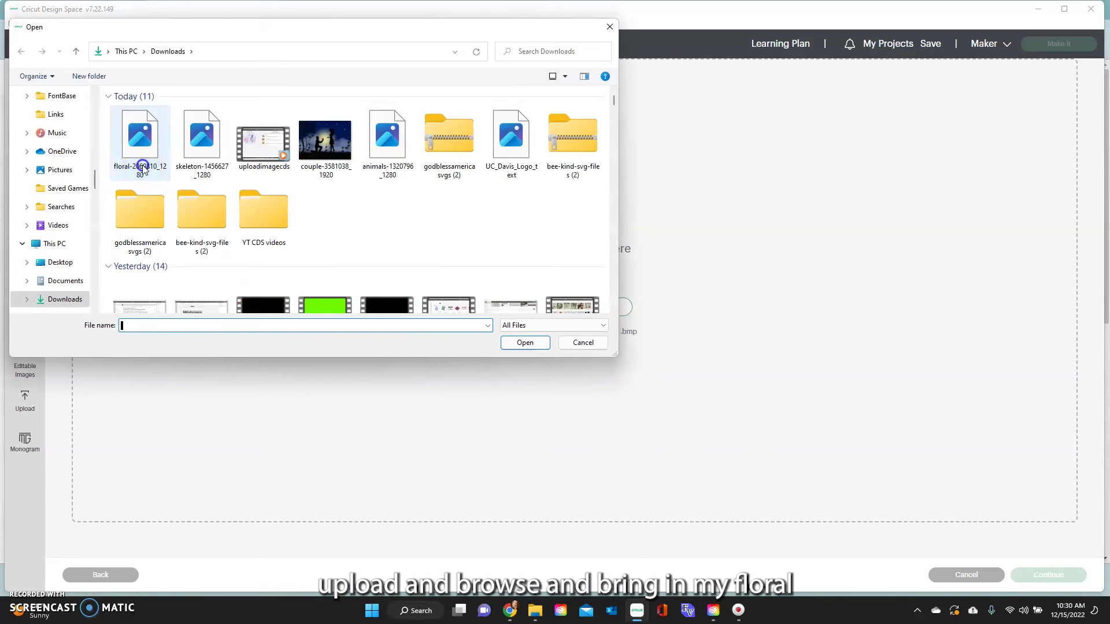
click(538, 342)
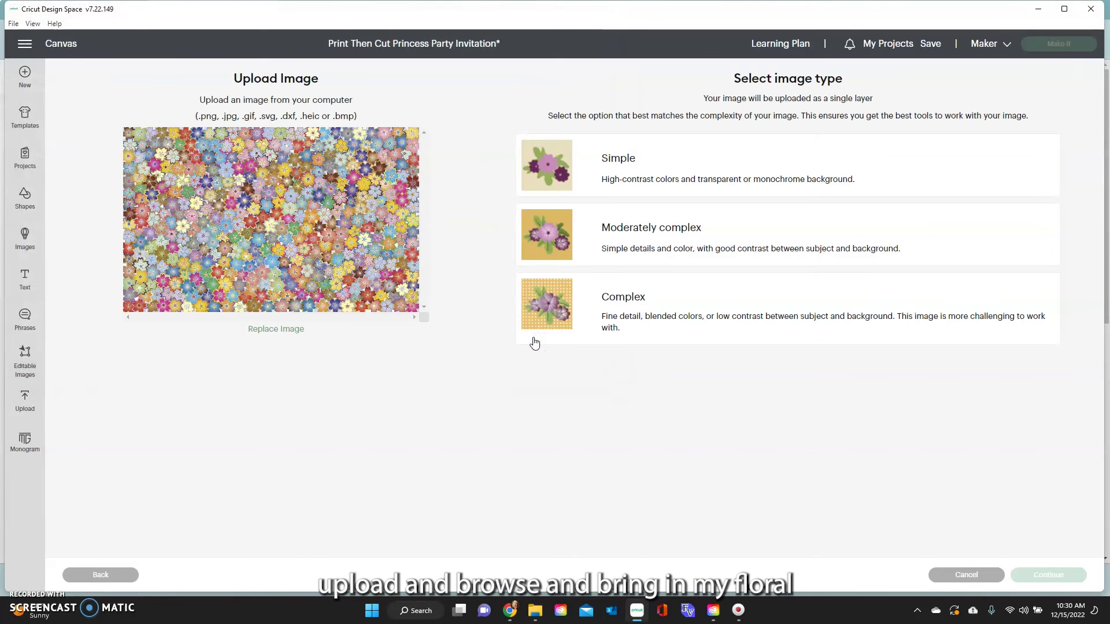
click(606, 317)
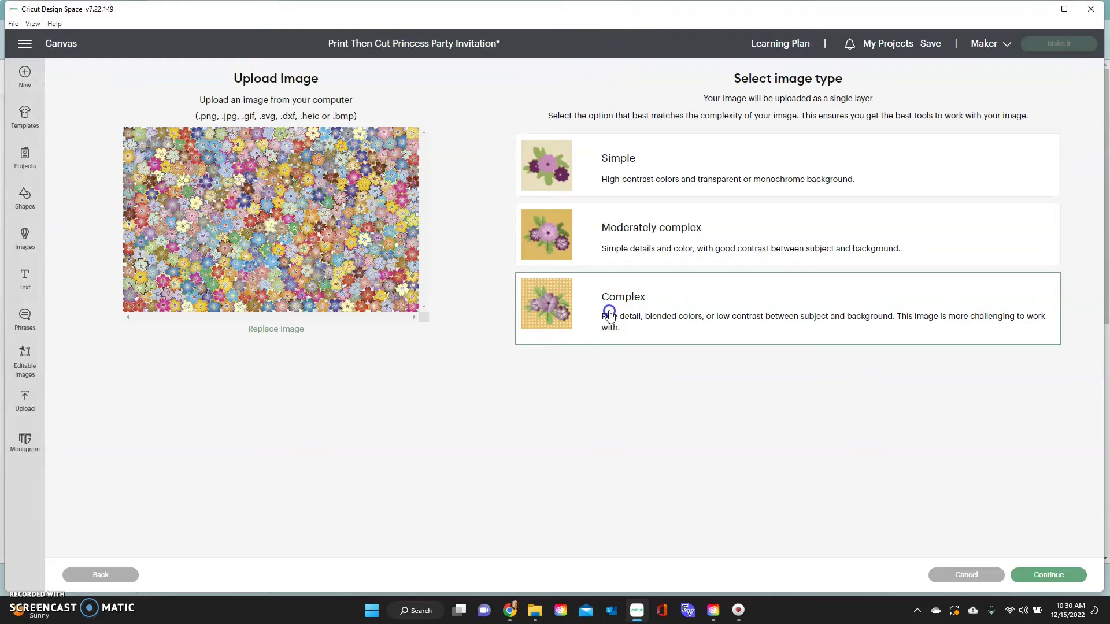
click(1054, 579)
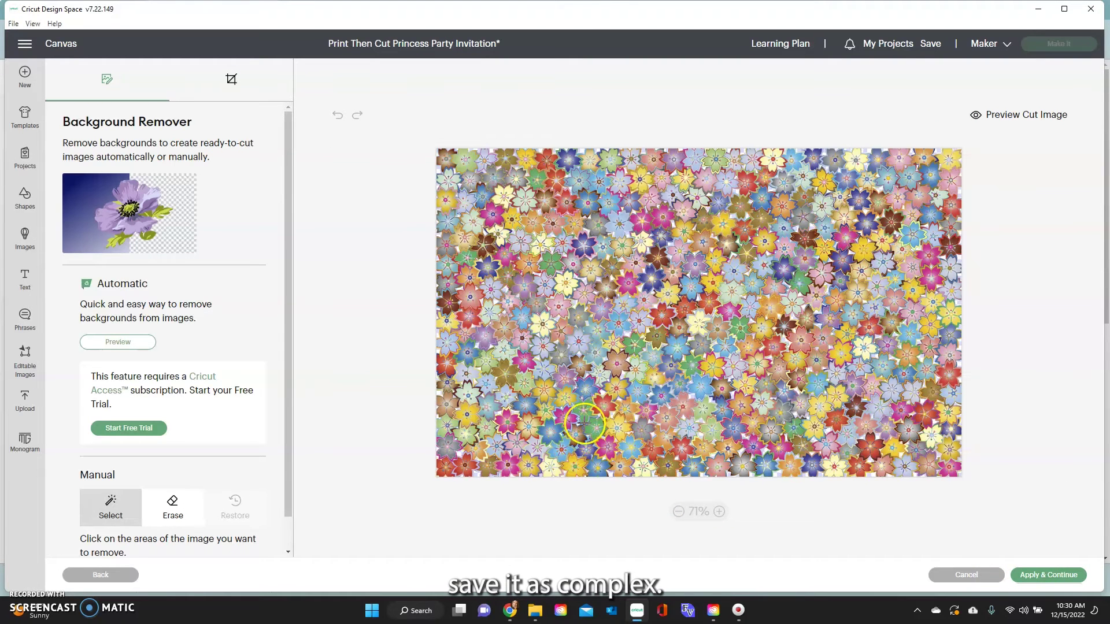
click(1039, 582)
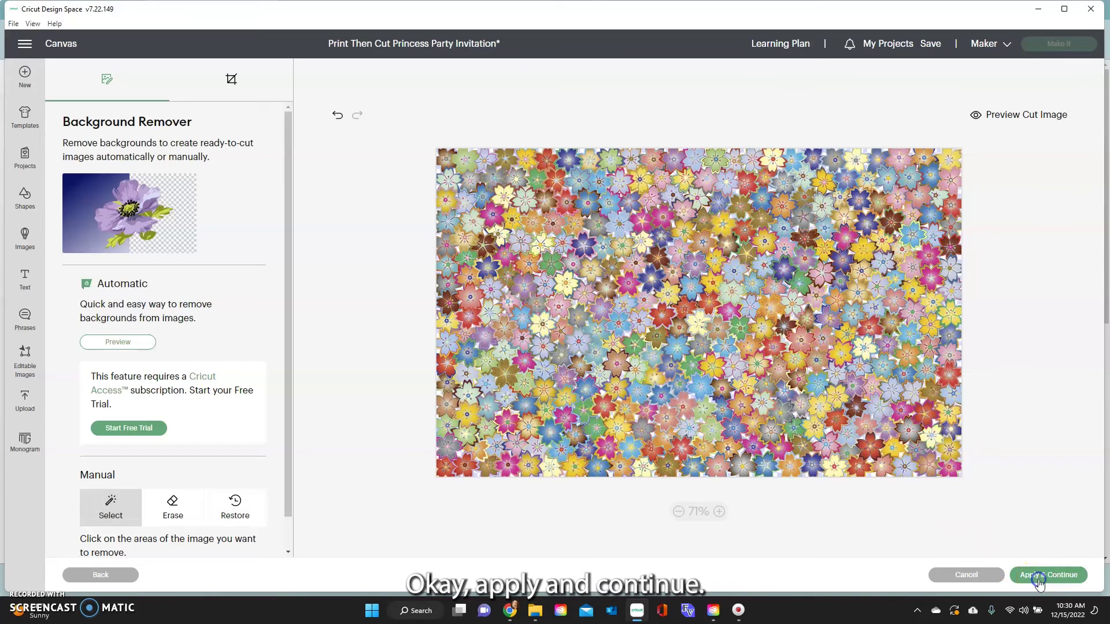
click(662, 292)
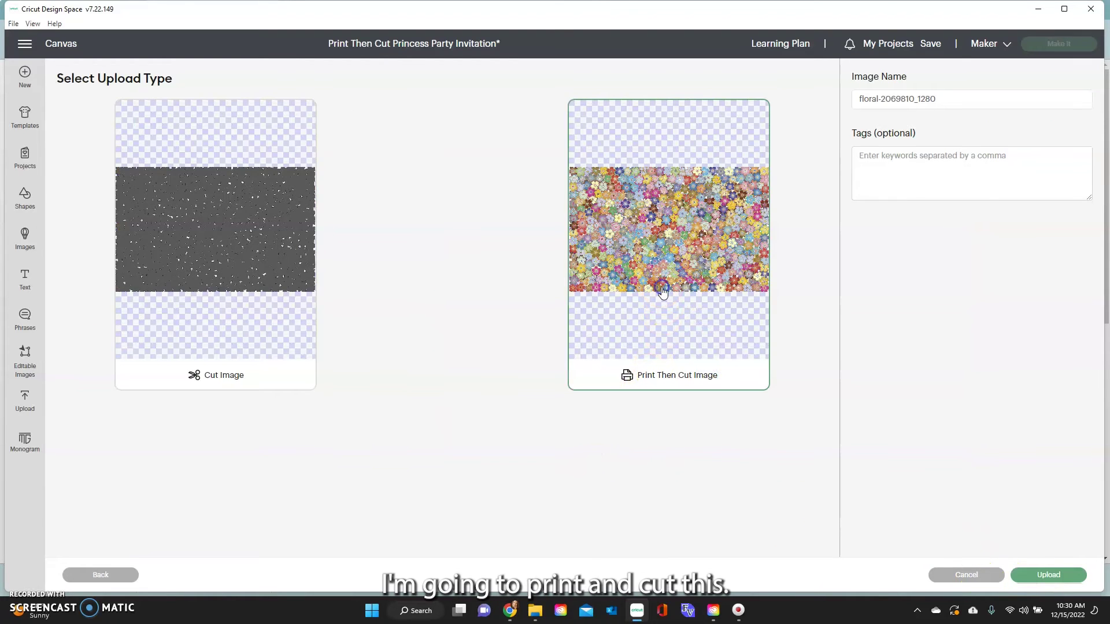
click(1049, 577)
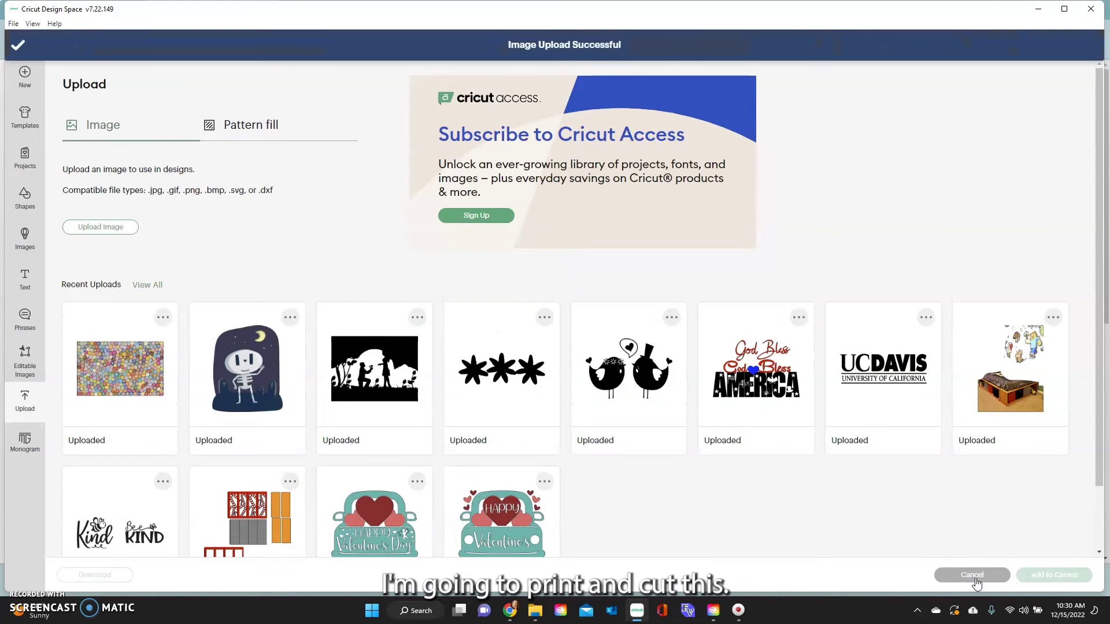
Step: Place the floral image on the canvas and add two-line text 'To: Emily' / 'Love: Amy'
click(1052, 574)
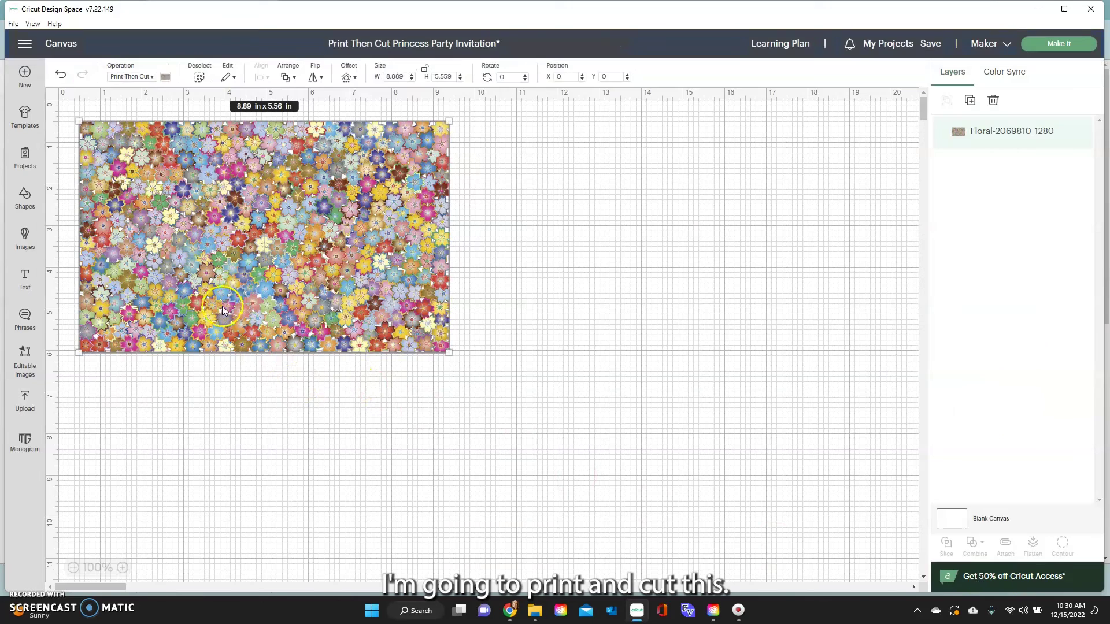
drag(248, 282, 355, 342)
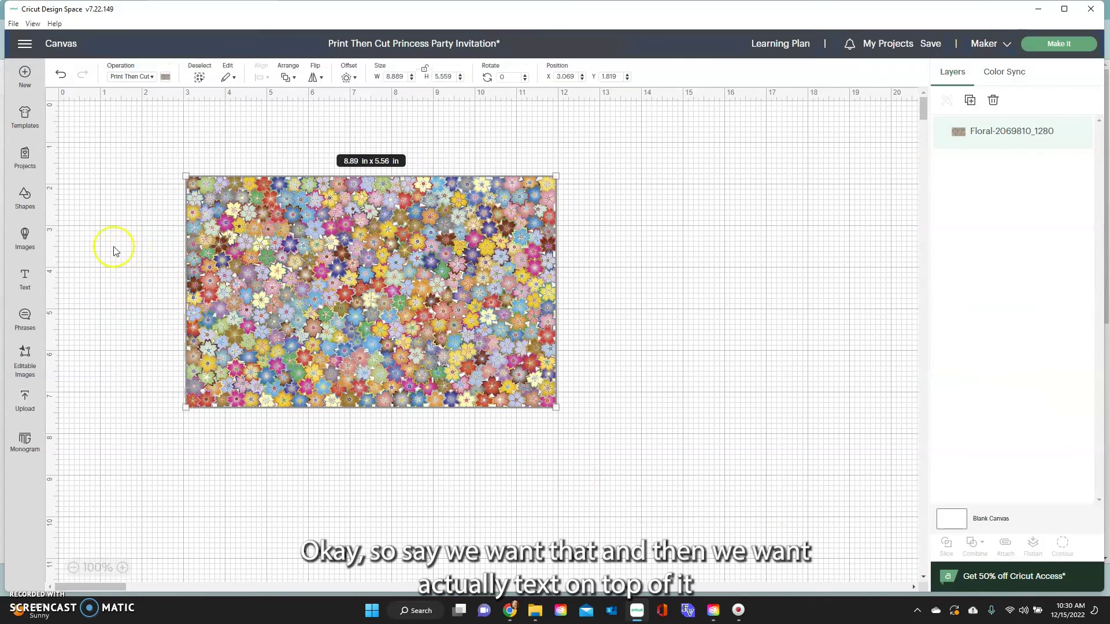
click(99, 237)
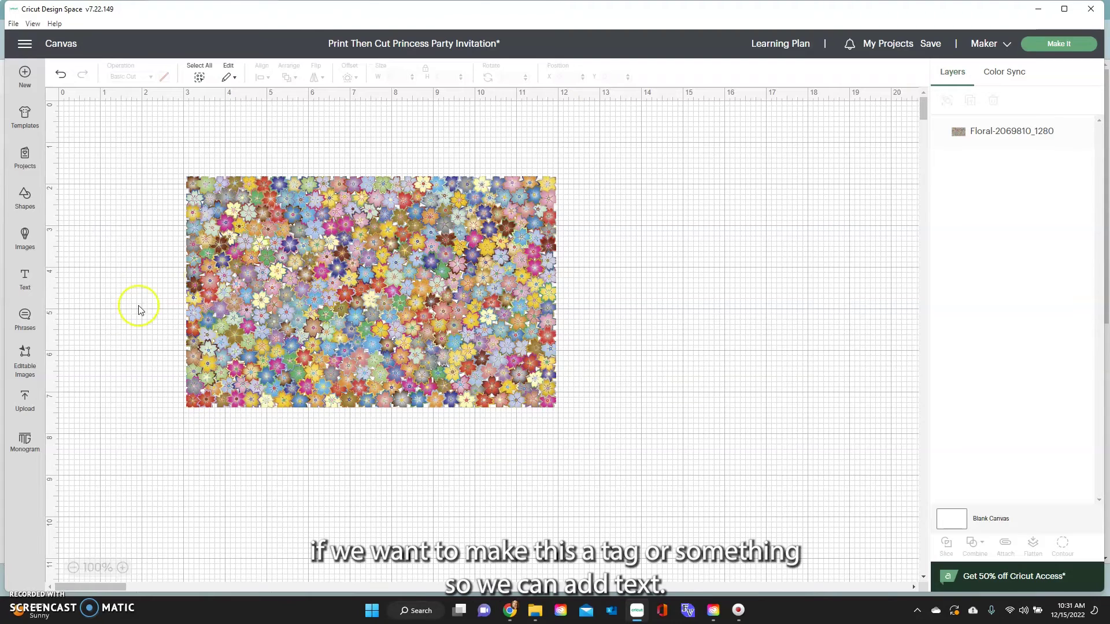
click(29, 281)
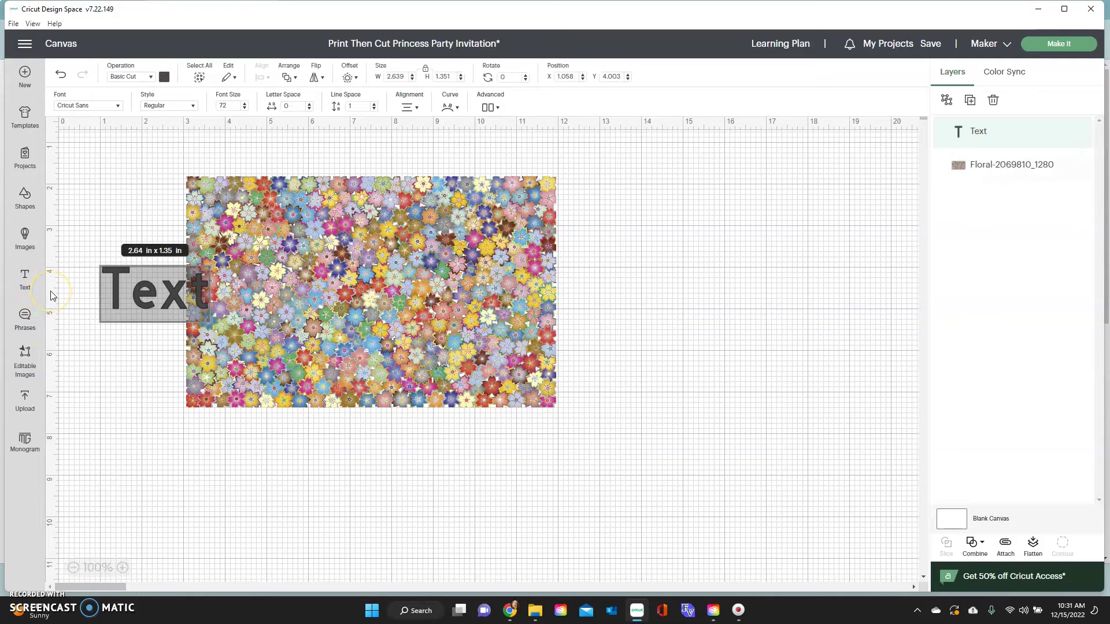
text(To:)
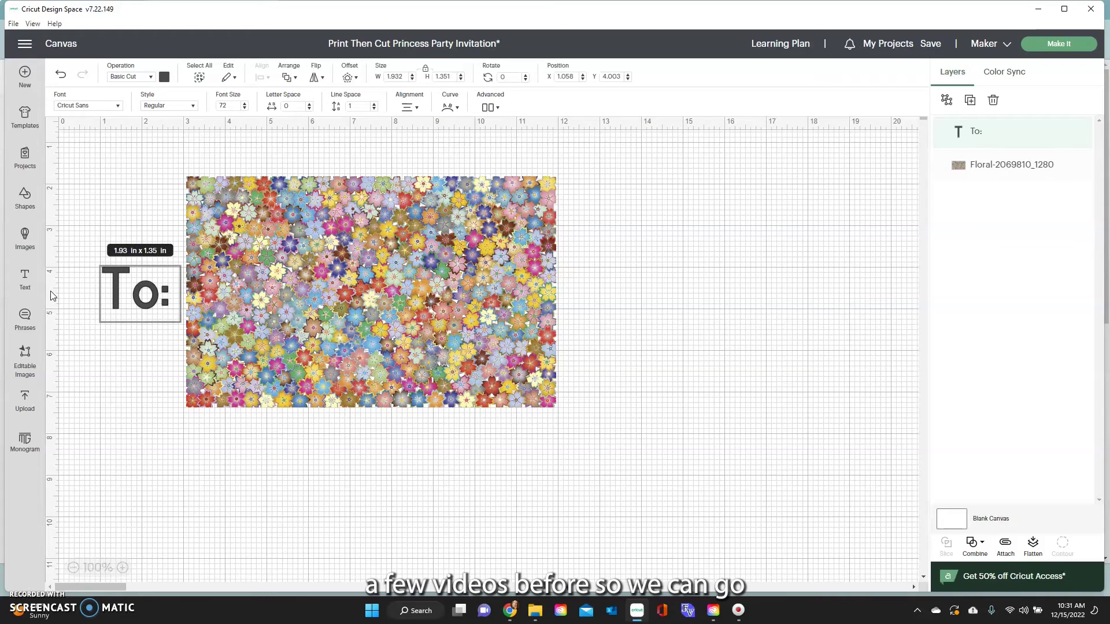
text( Emily )
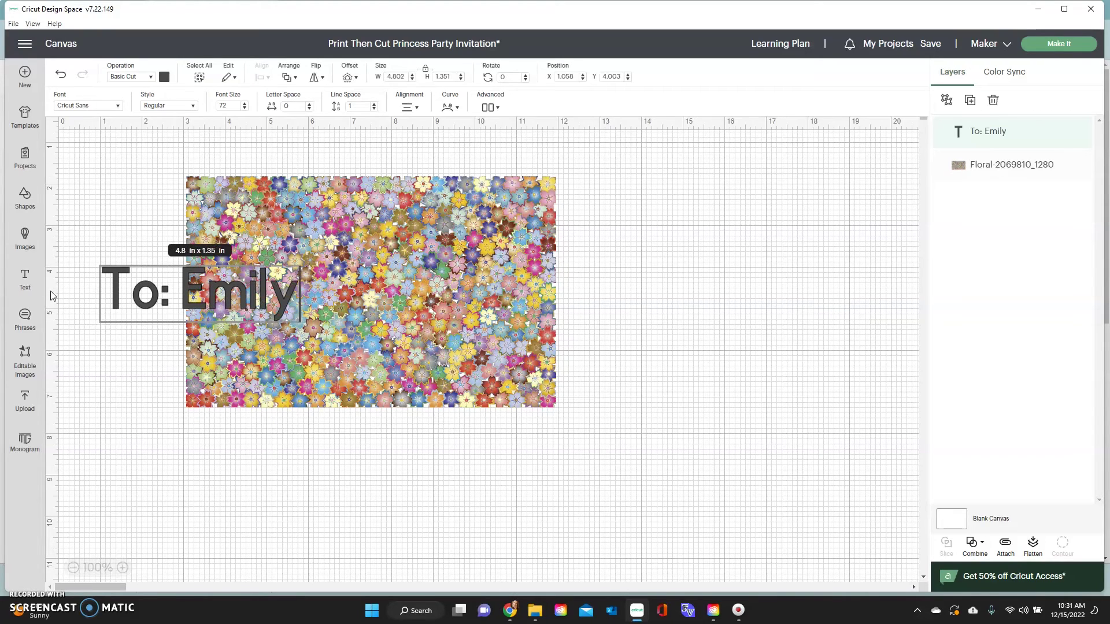
text(Love)
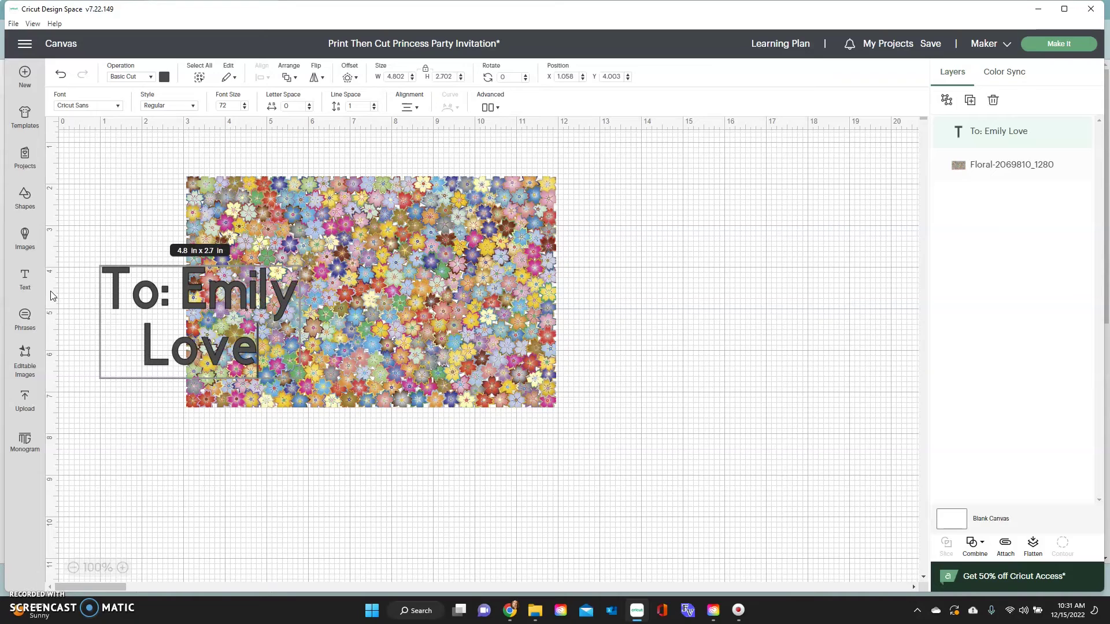
text(: Amy)
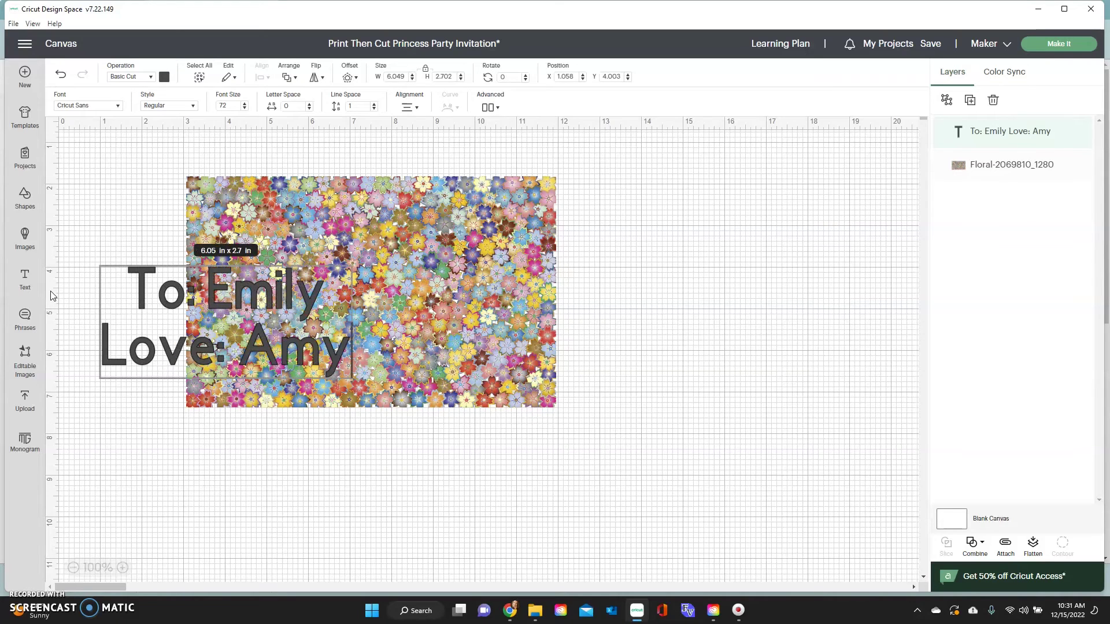
click(163, 78)
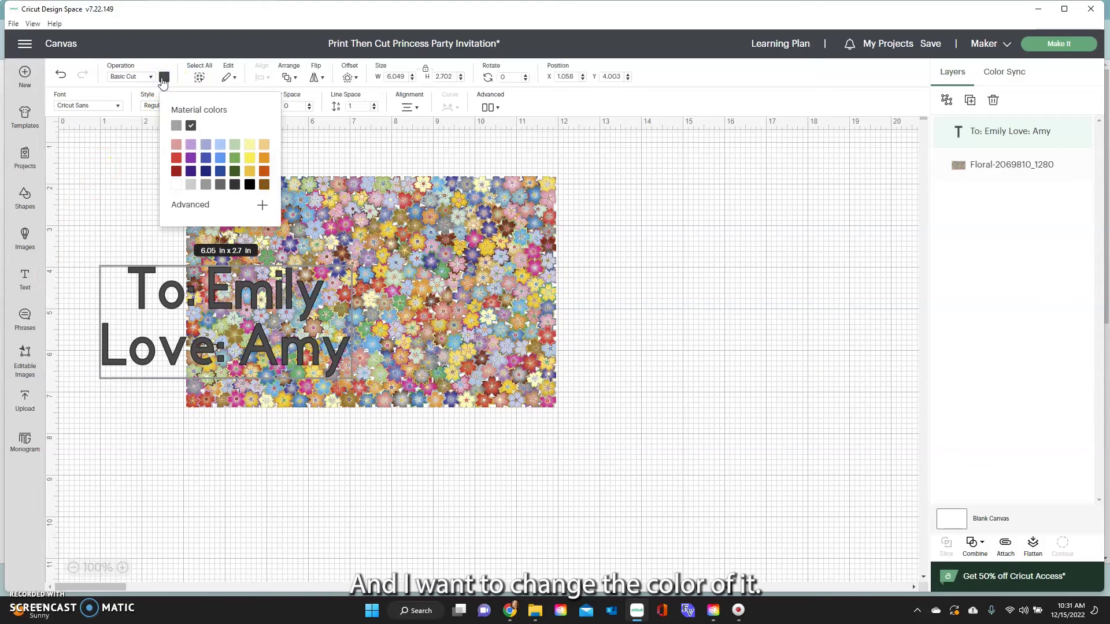
Step: Colour the greeting text black and position it over the floral image
click(190, 149)
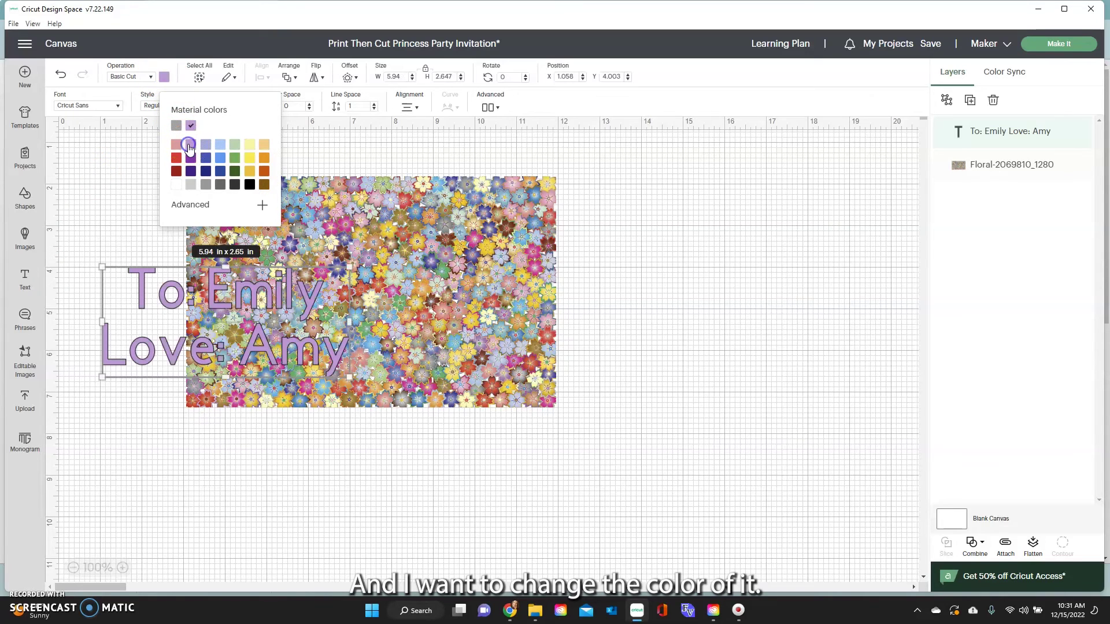
click(144, 193)
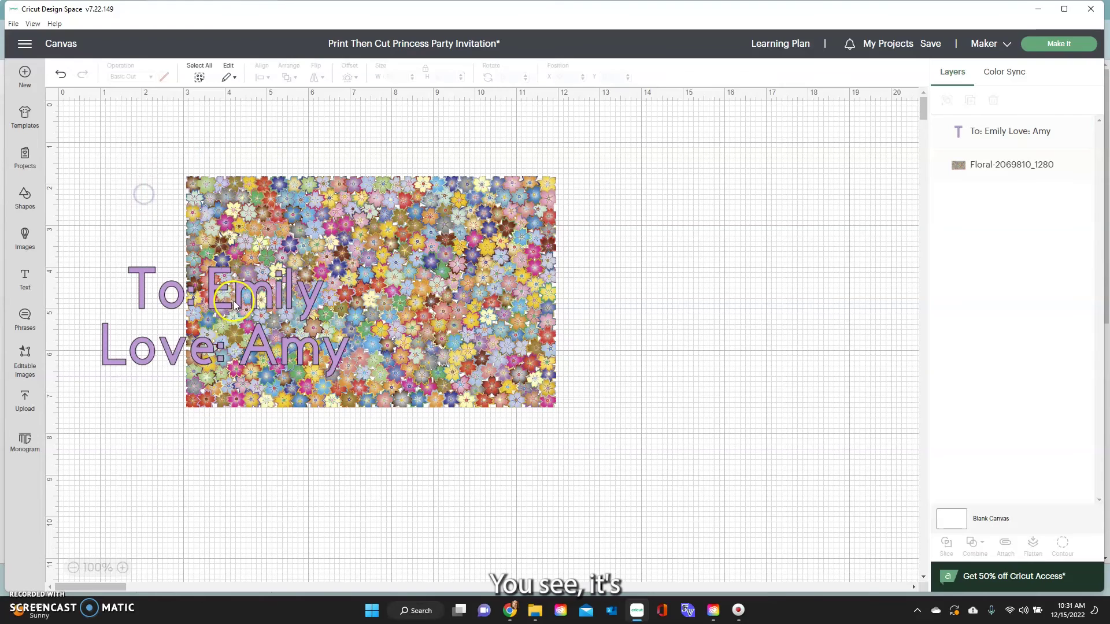
drag(218, 299, 341, 279)
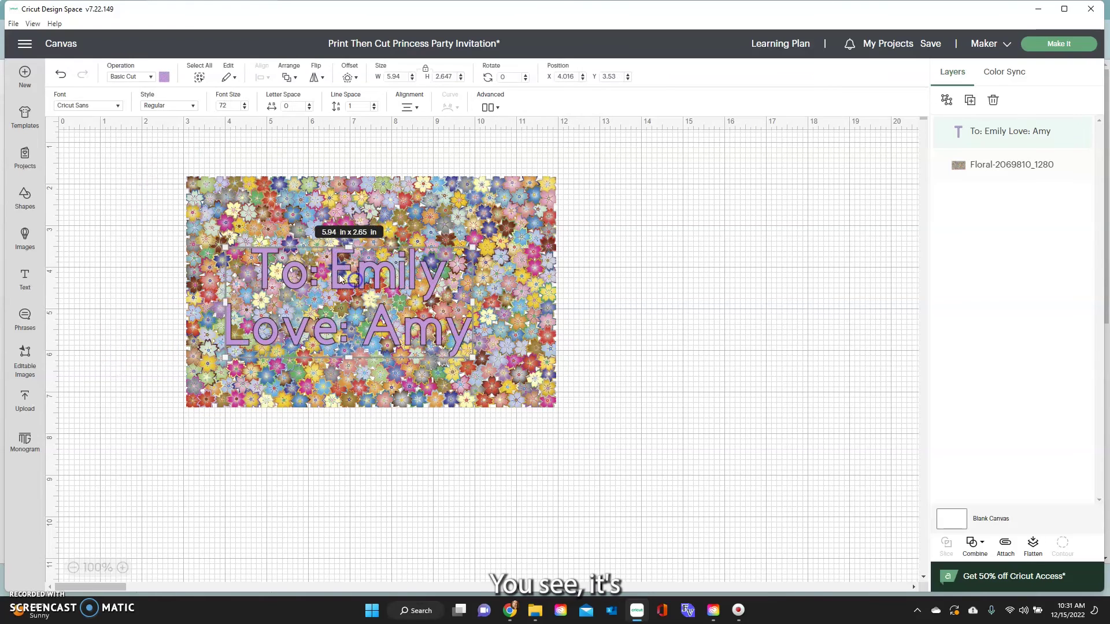
click(165, 78)
click(191, 171)
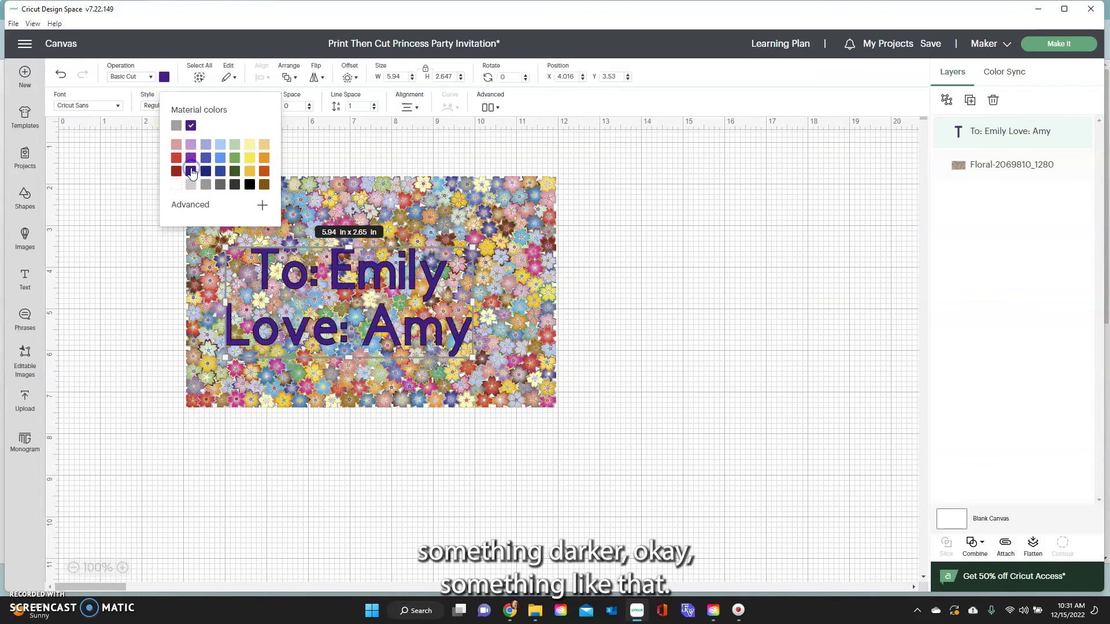
click(250, 185)
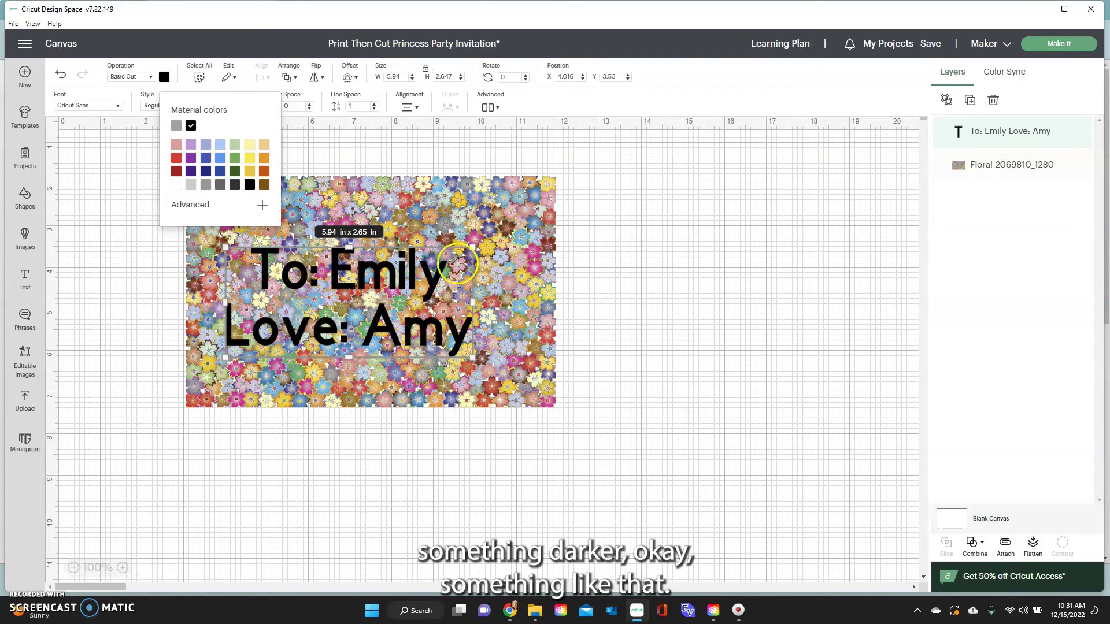
mouse_move(422, 275)
mouse_down()
mouse_move(441, 254)
mouse_move(430, 263)
mouse_up()
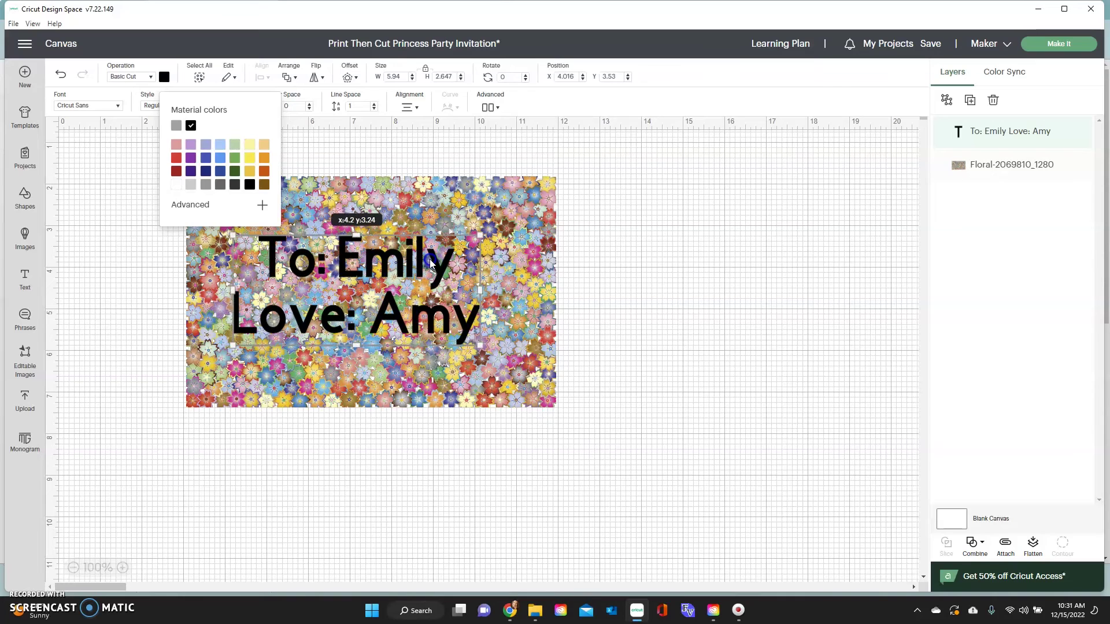
click(231, 154)
Step: Change the greeting's font to the system script font About Love
click(118, 110)
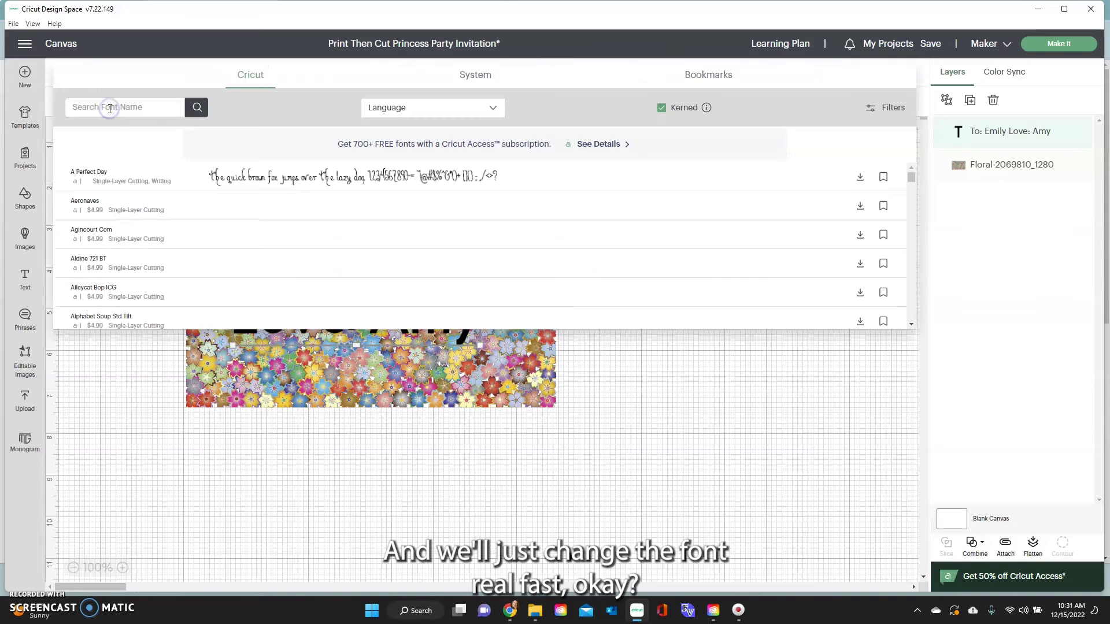
click(158, 182)
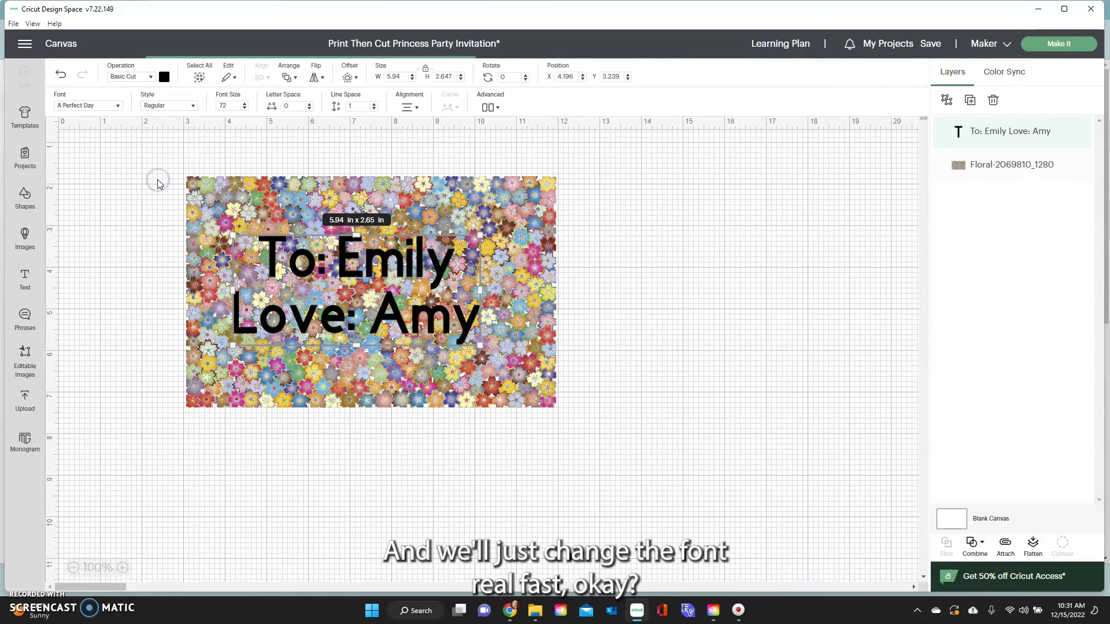
click(117, 107)
click(475, 74)
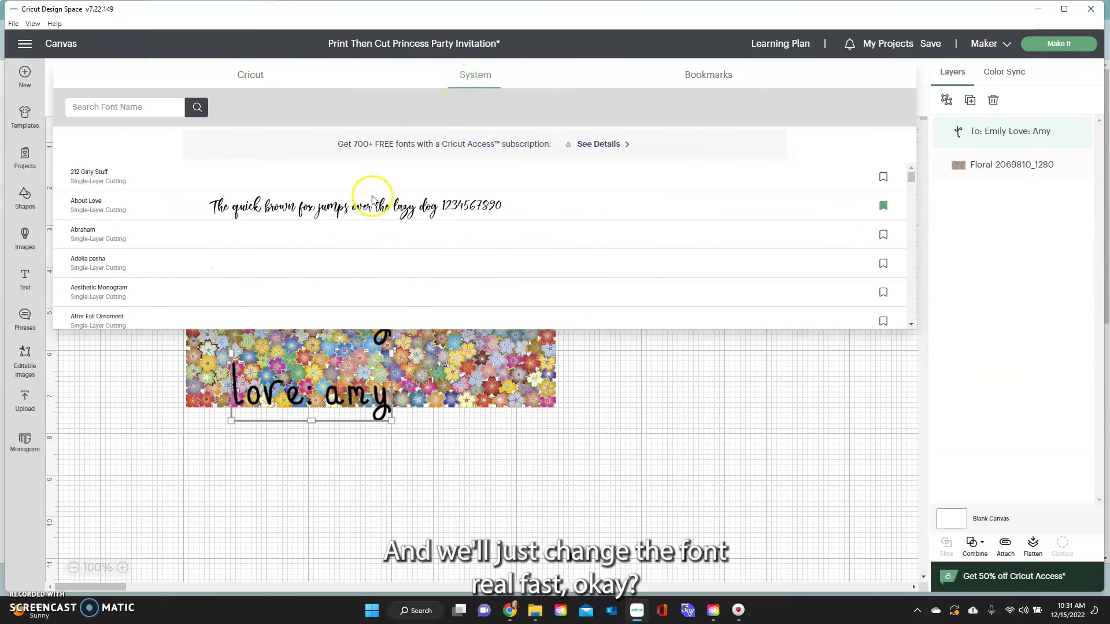
click(373, 199)
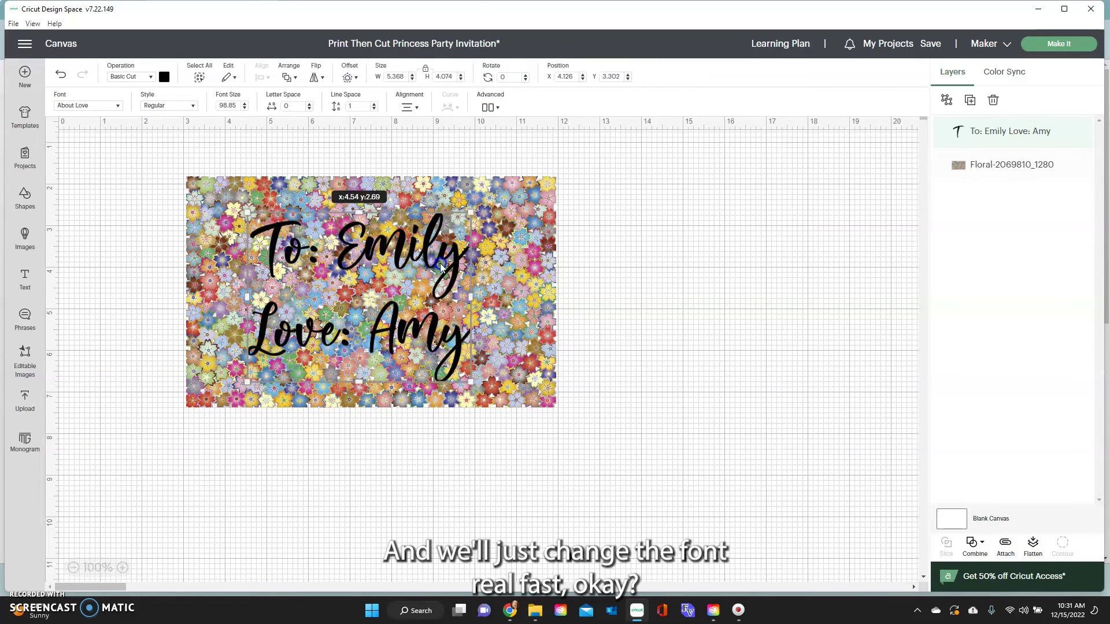
click(614, 267)
click(402, 259)
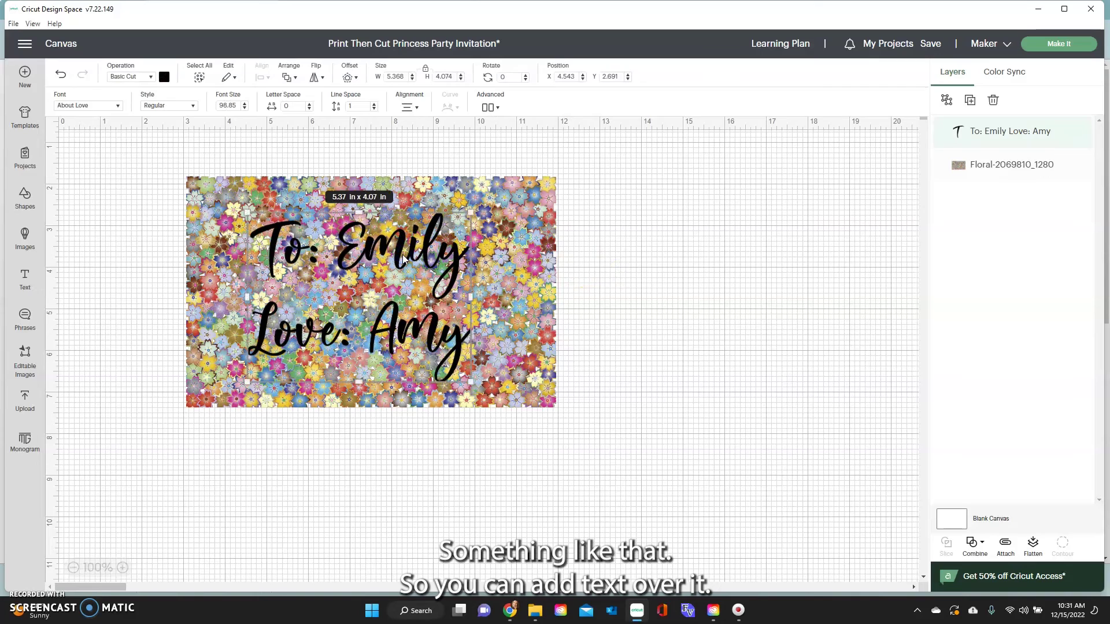
click(604, 238)
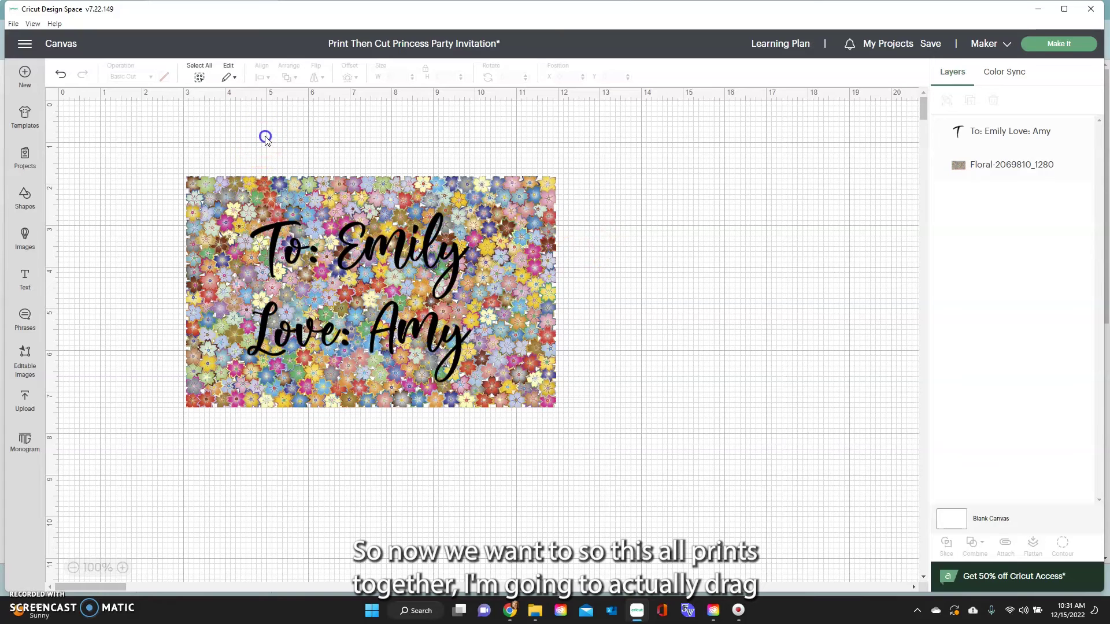
Step: Flatten the greeting text and floral image together, then resize the card to 5.6 x 3.5 in
drag(265, 137, 423, 455)
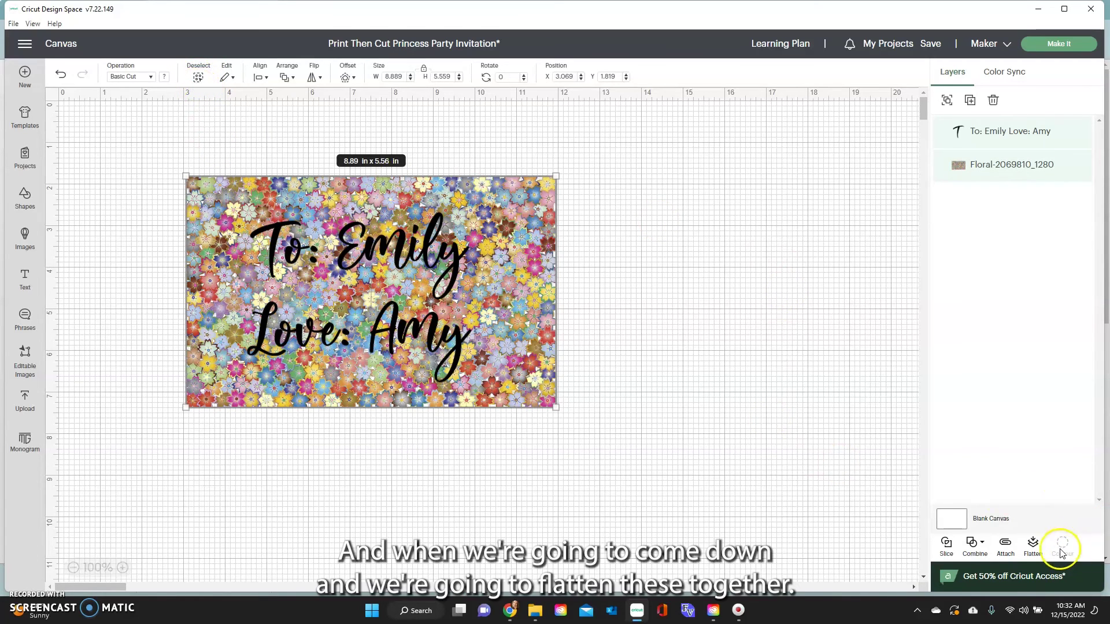
click(1034, 545)
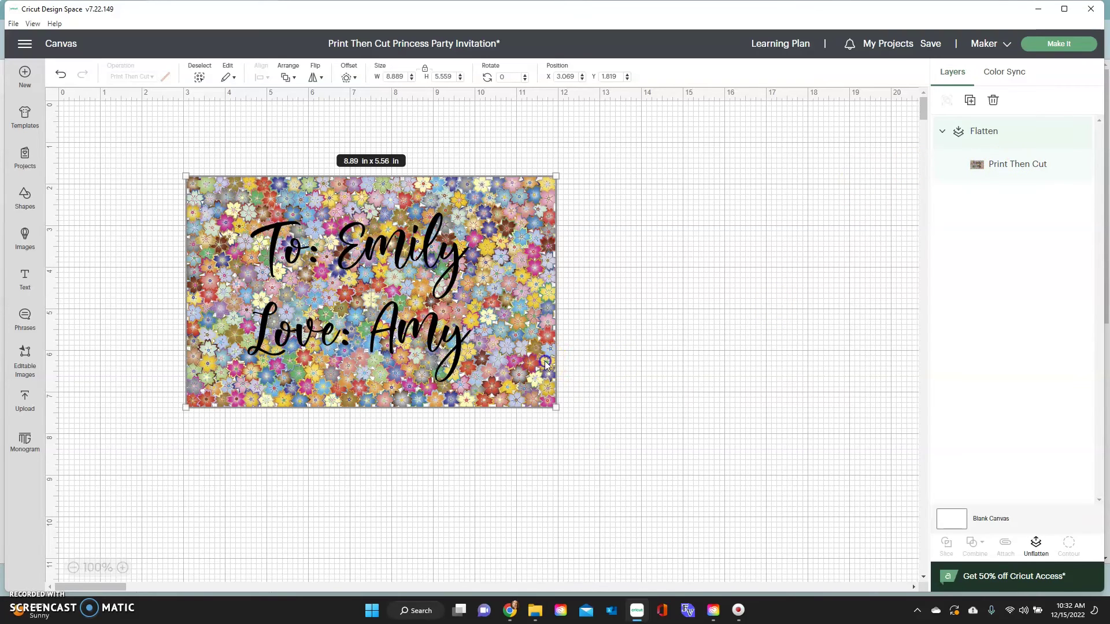
drag(562, 413, 425, 327)
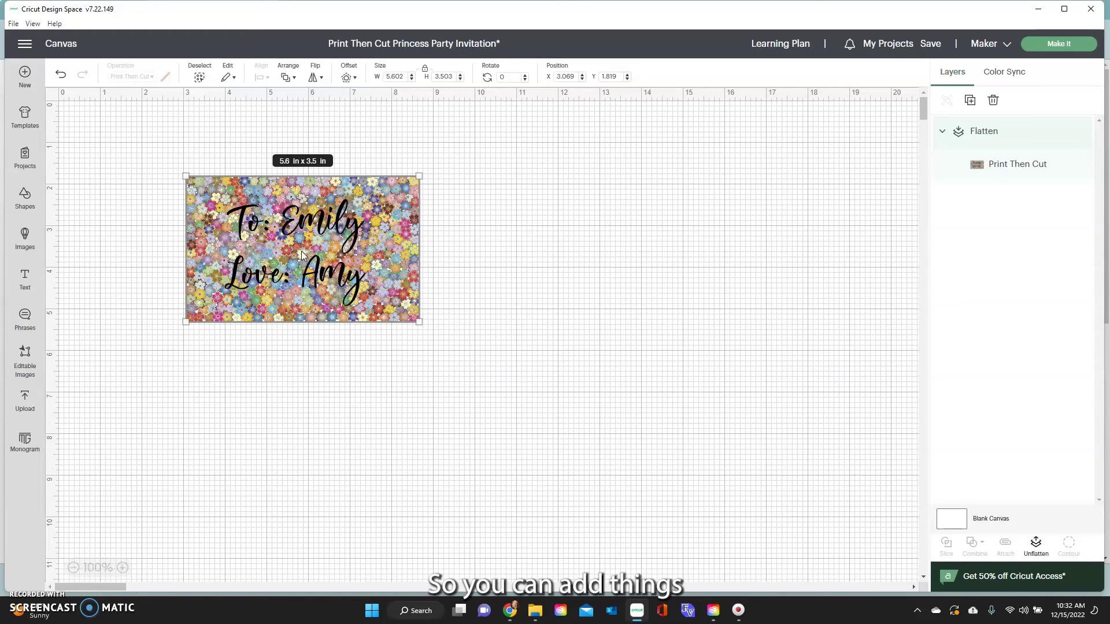
click(535, 288)
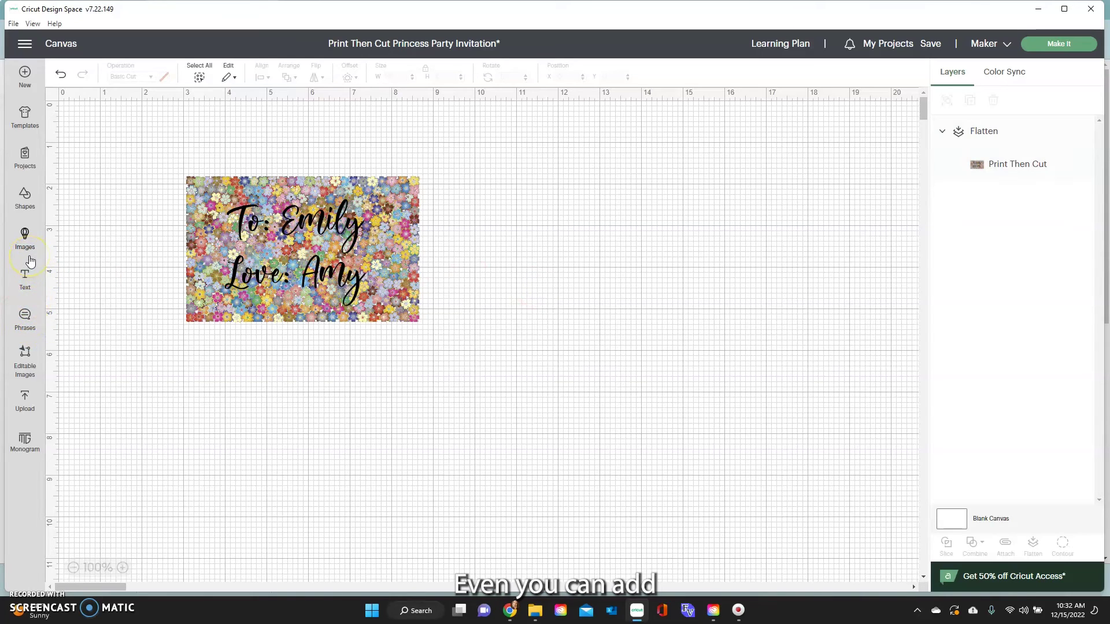
Step: Add a heart shape from Shapes and colour it red
click(32, 216)
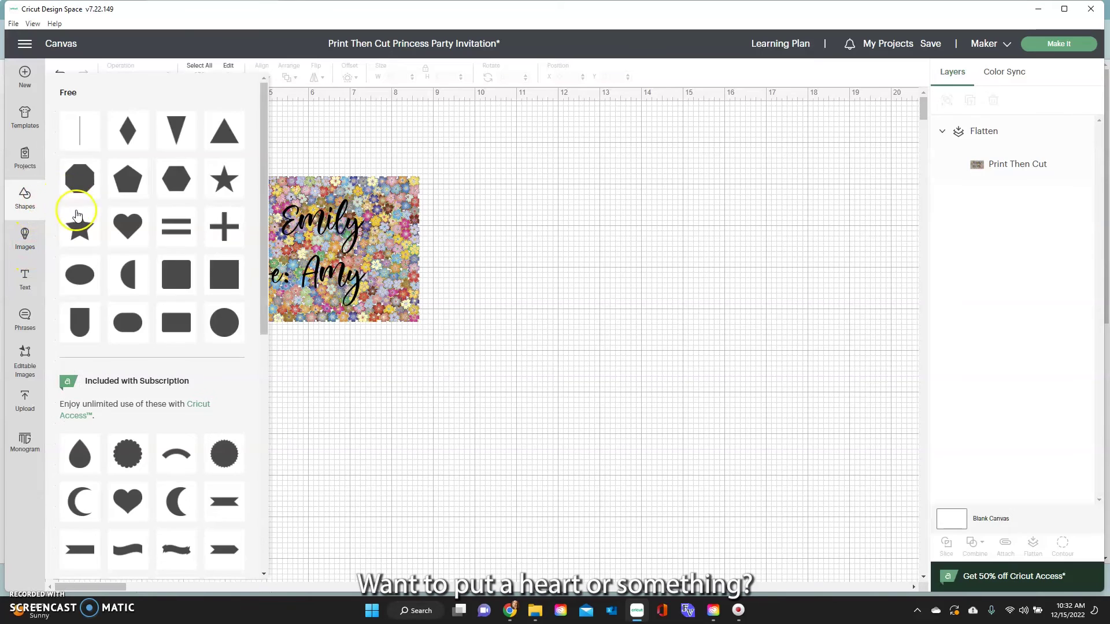
click(126, 225)
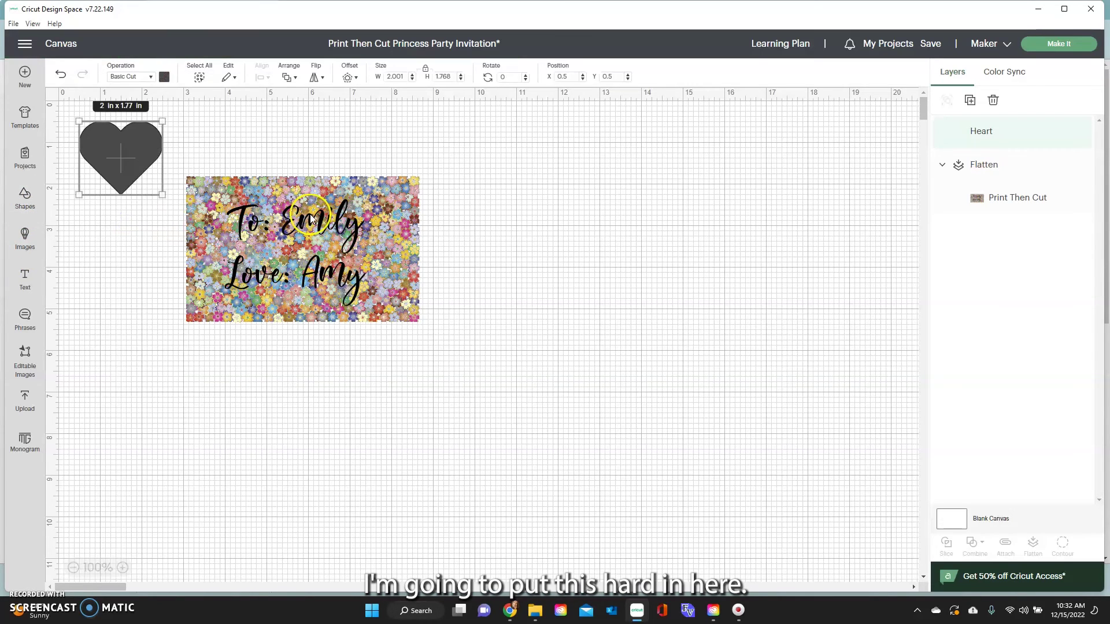
click(153, 81)
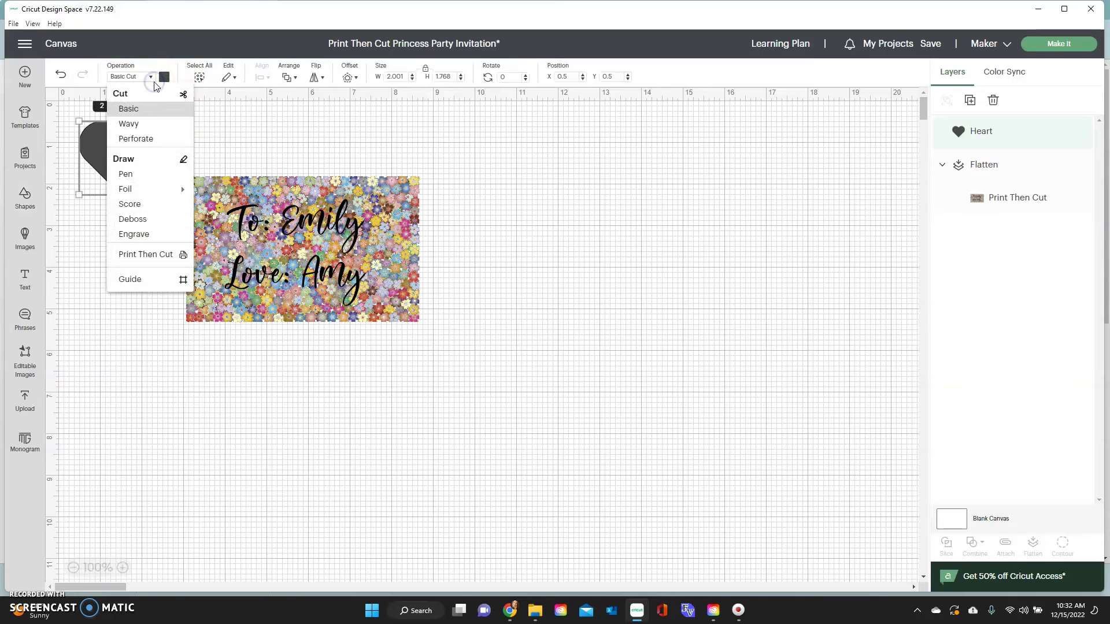
click(168, 77)
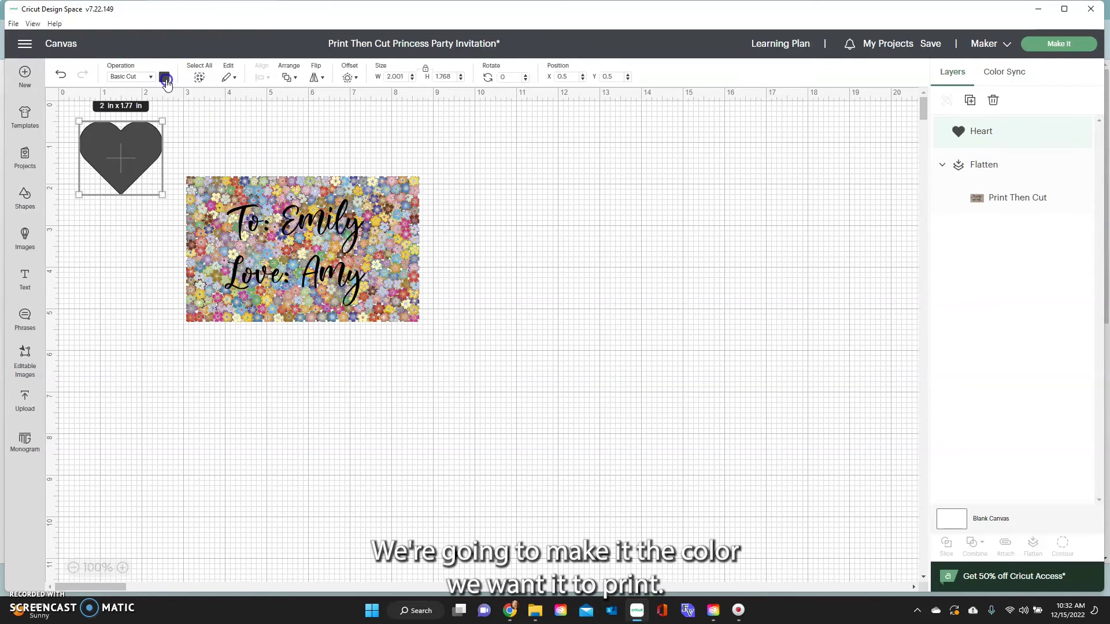
click(165, 80)
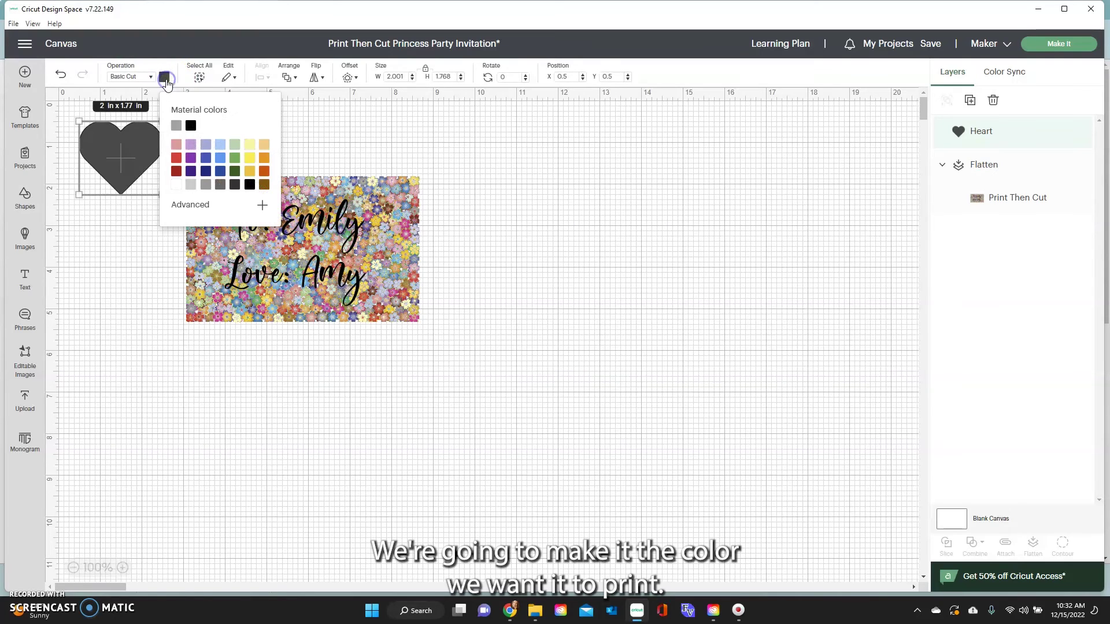
click(176, 160)
click(110, 136)
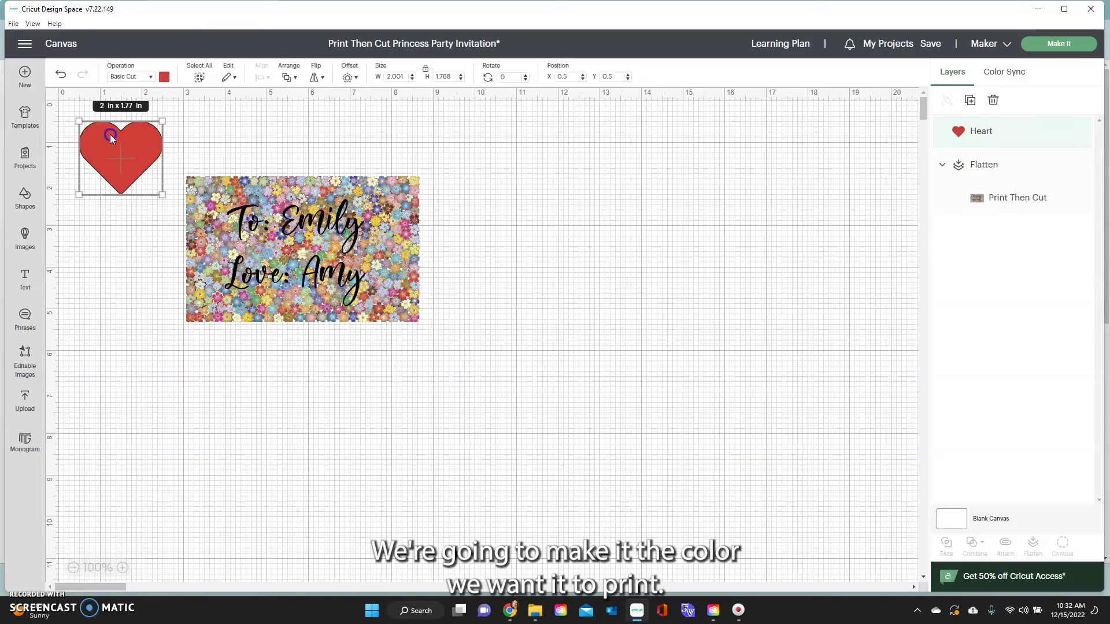
Step: Shrink the heart to about 1.2 in, flatten it into the card, and reposition the card
drag(160, 110, 387, 264)
click(499, 273)
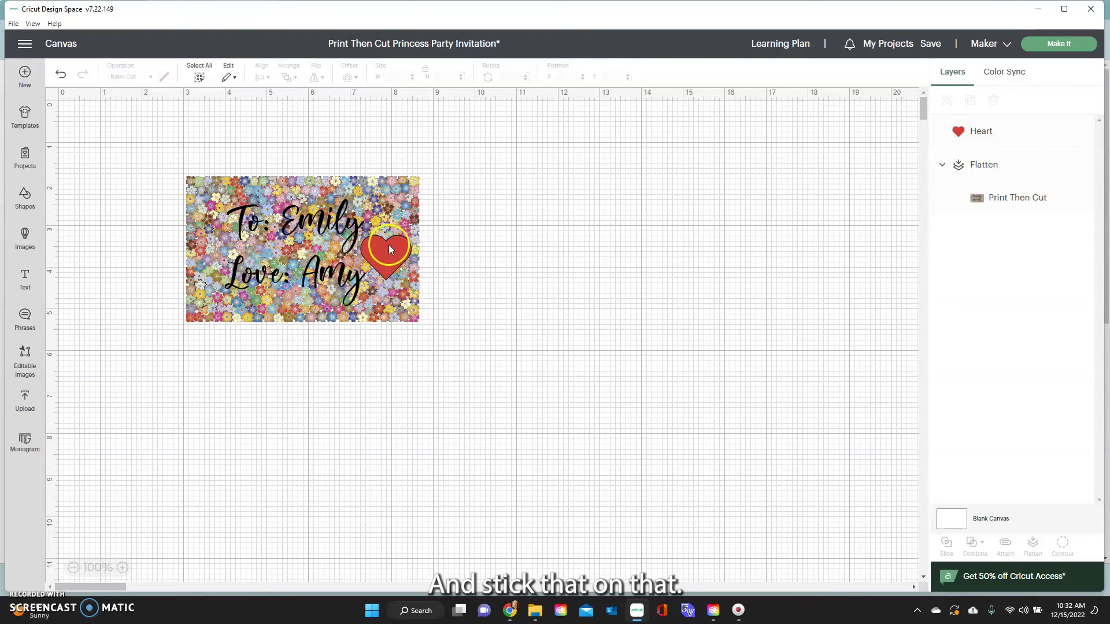
drag(379, 155, 421, 342)
click(1033, 545)
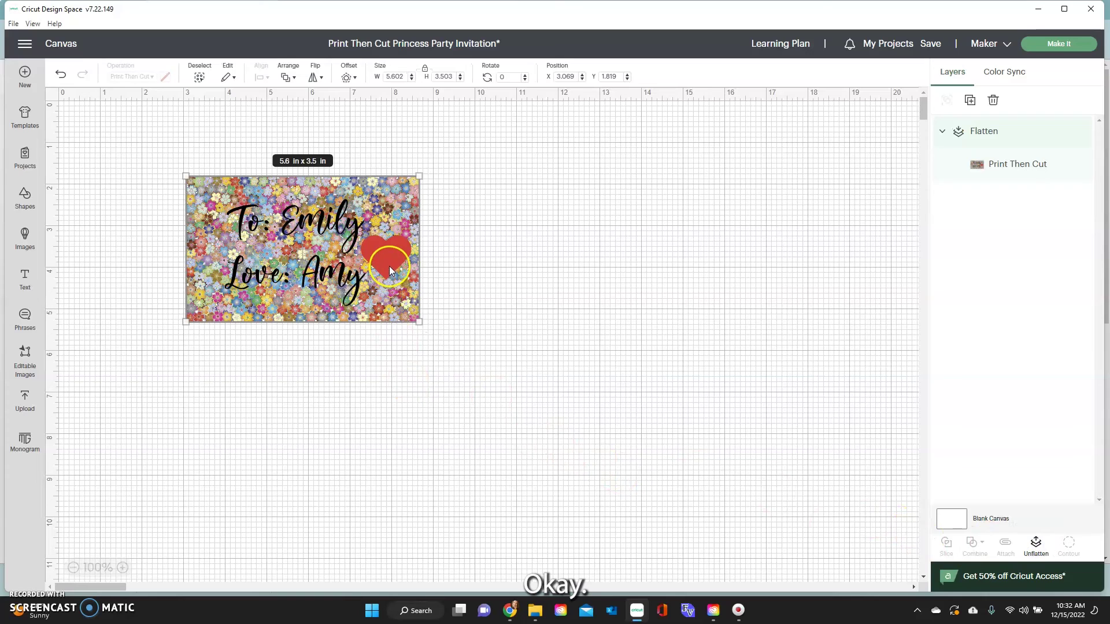
drag(389, 266, 369, 276)
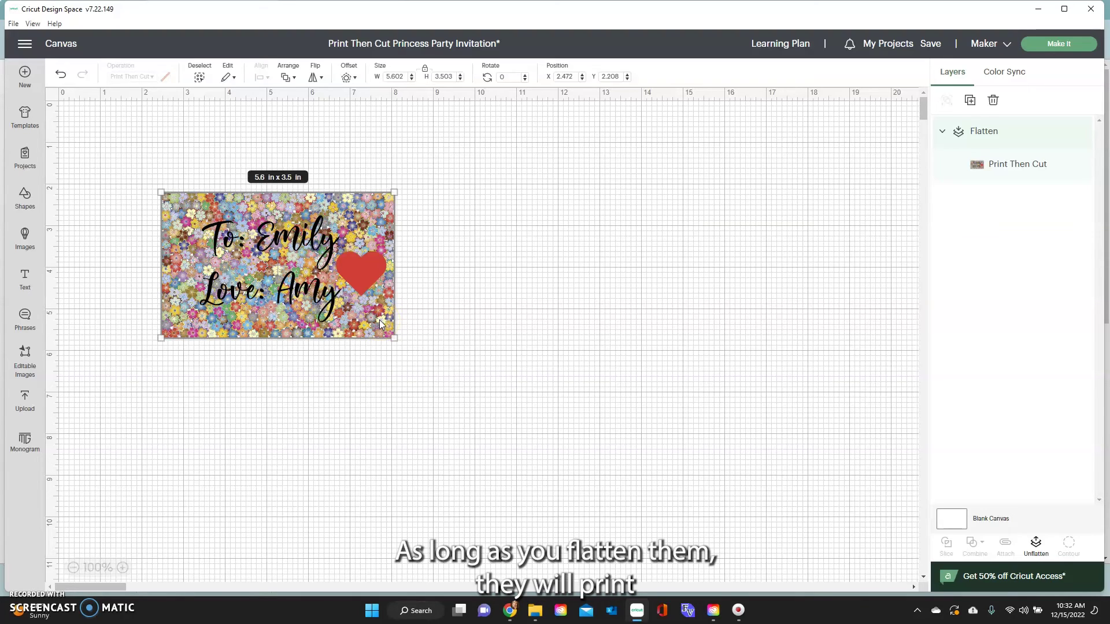
click(382, 186)
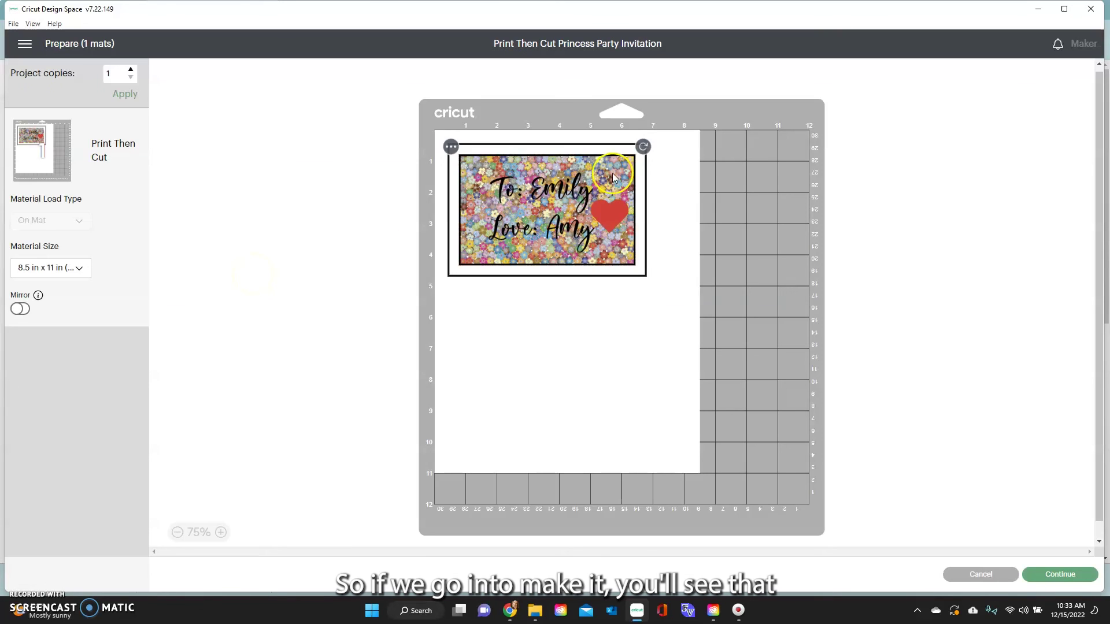
click(636, 163)
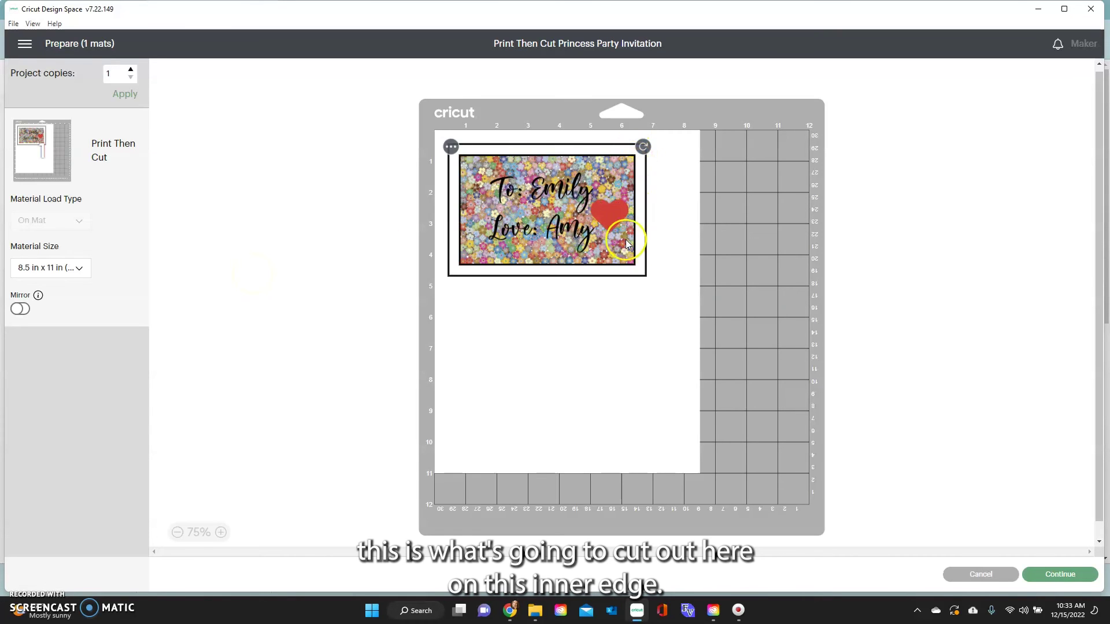
click(498, 316)
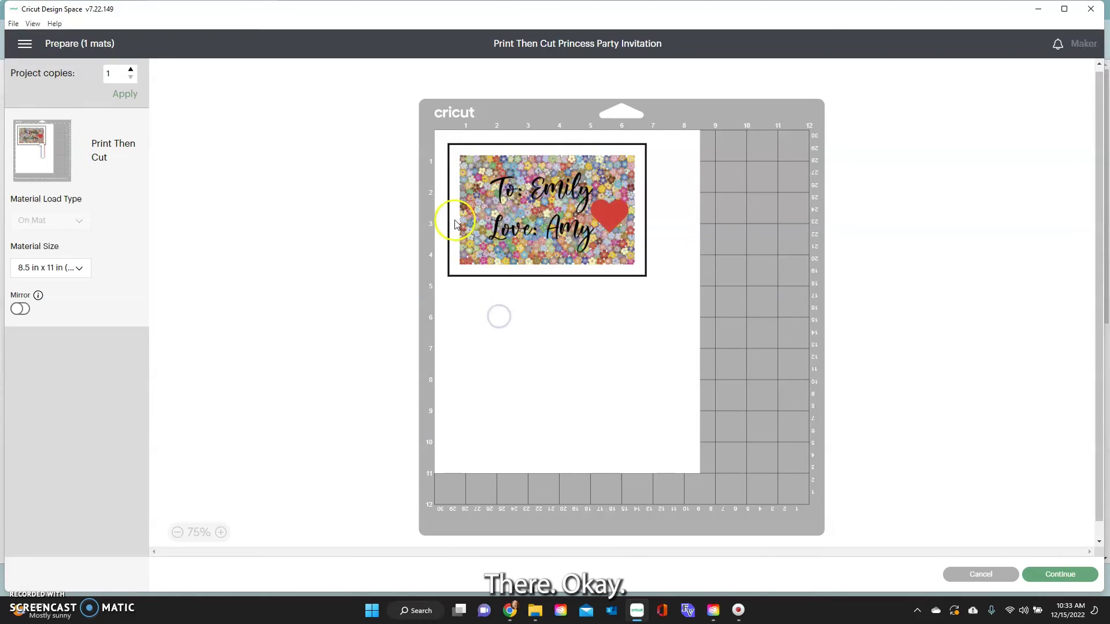
click(481, 228)
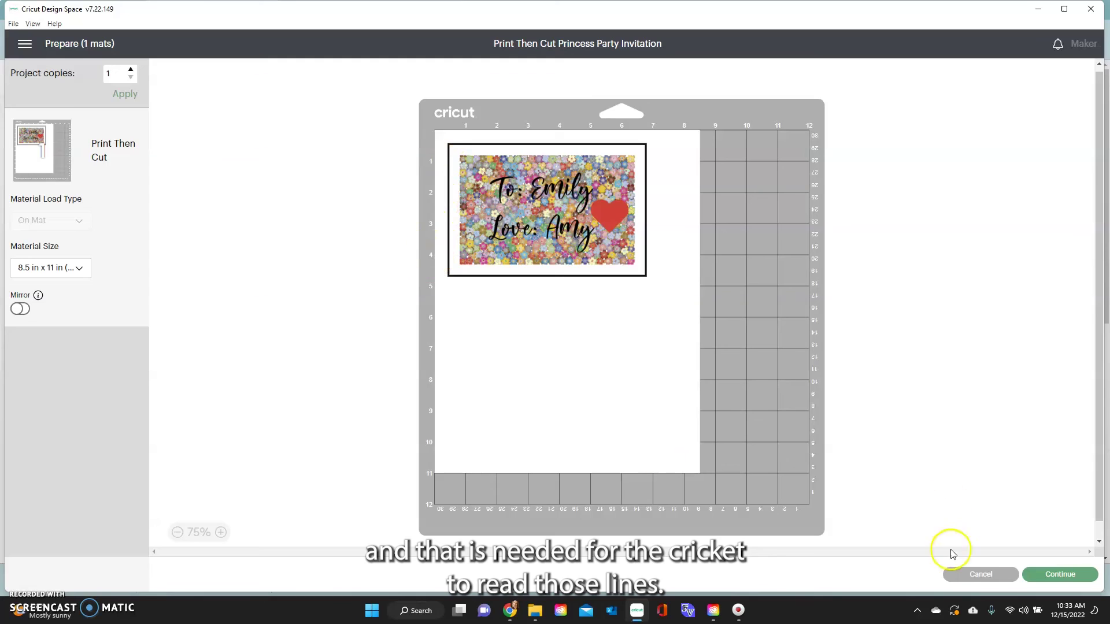
click(979, 573)
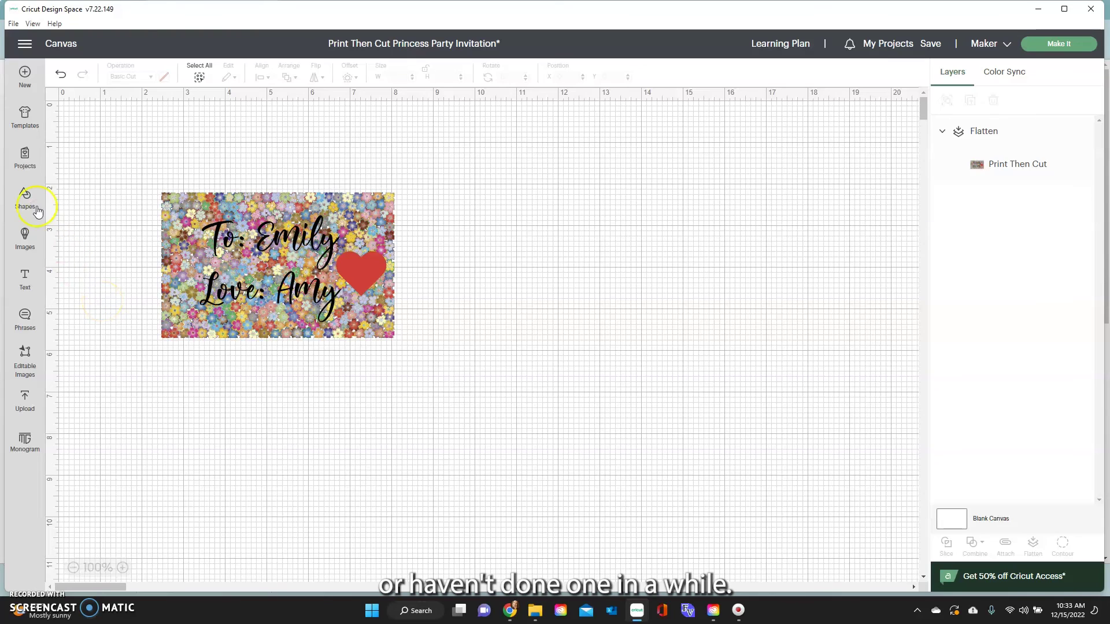
Step: Start the Print Then Cut machine calibration from the main menu's Calibration option
click(25, 43)
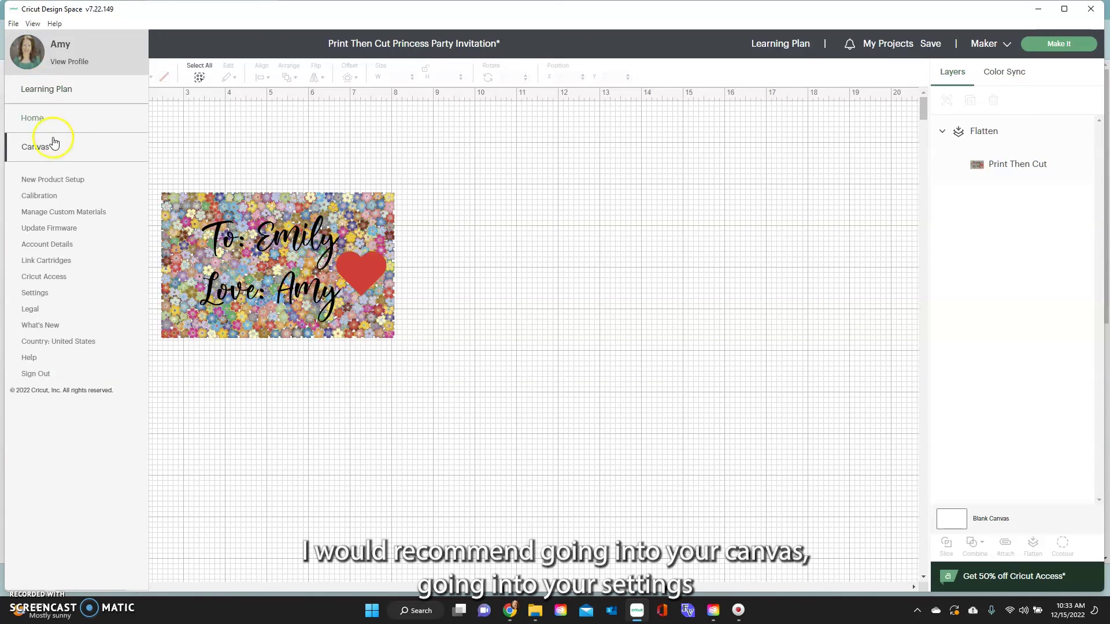
click(284, 134)
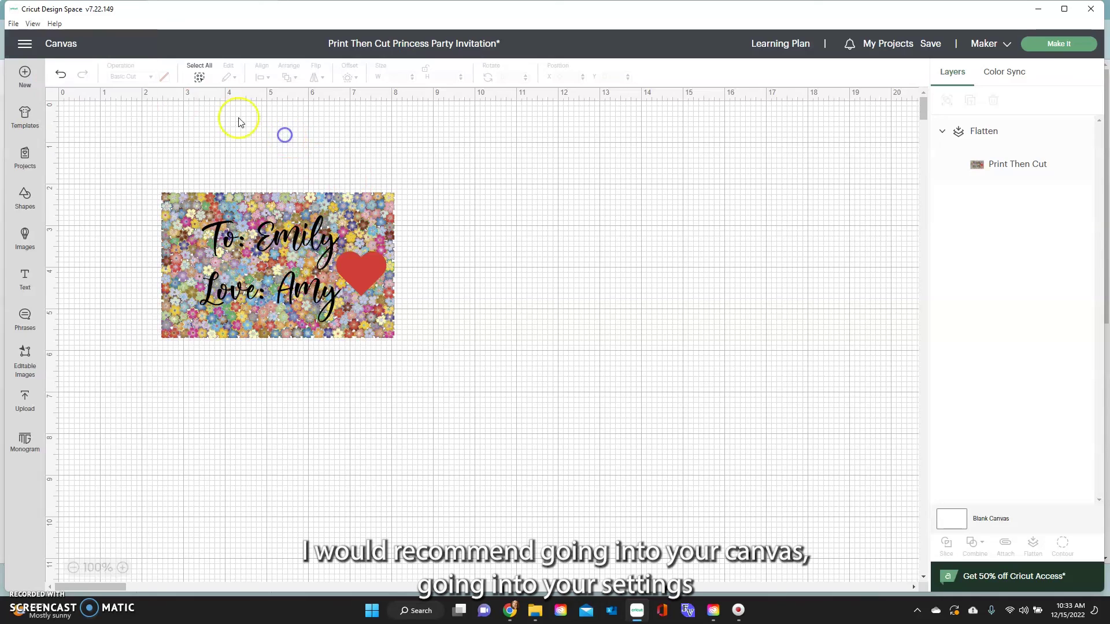
click(25, 45)
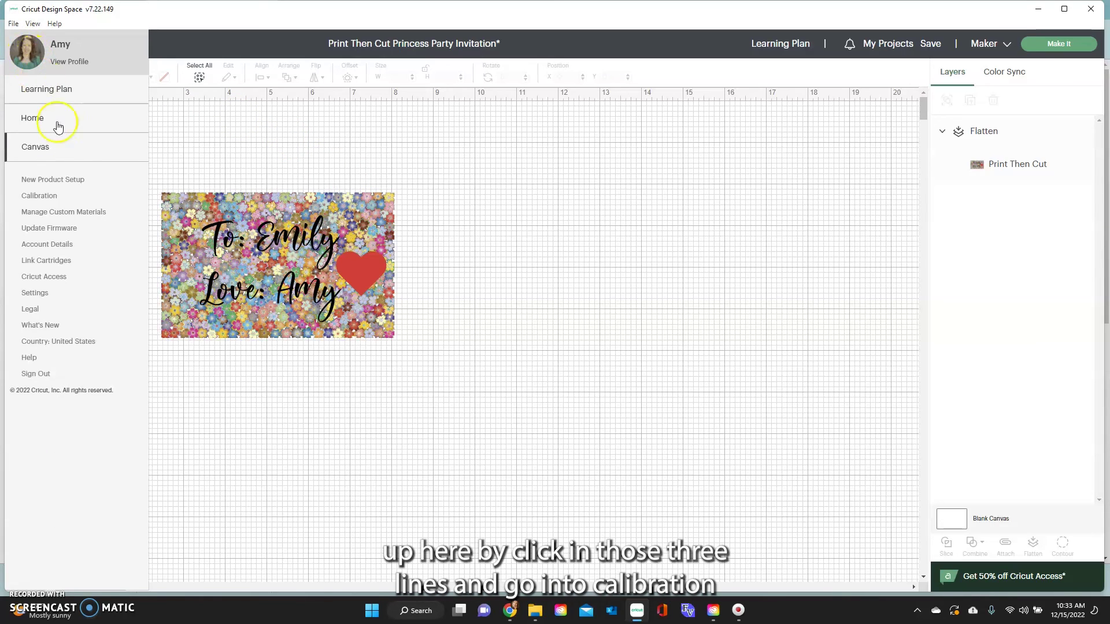
click(44, 196)
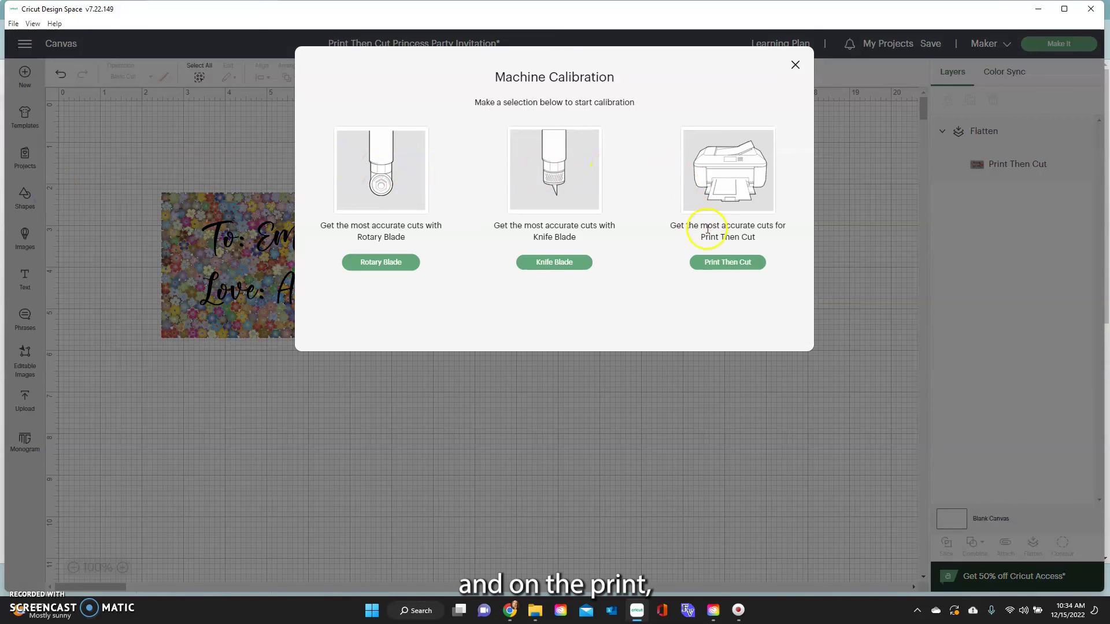
click(705, 263)
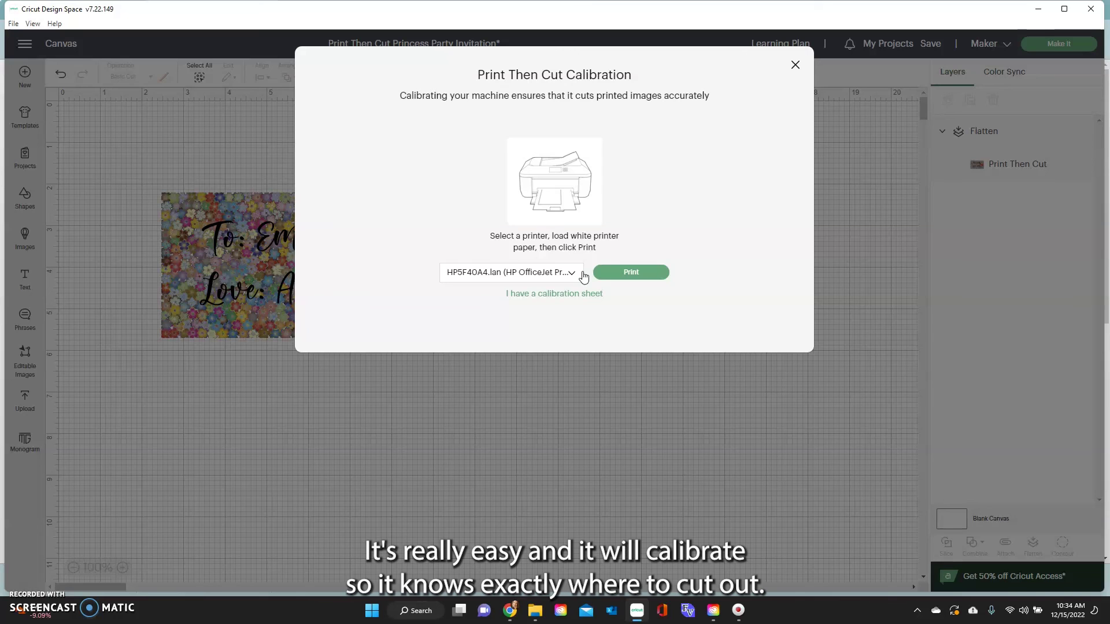
Step: Close the Print Then Cut Calibration dialog without printing the sheet
click(794, 66)
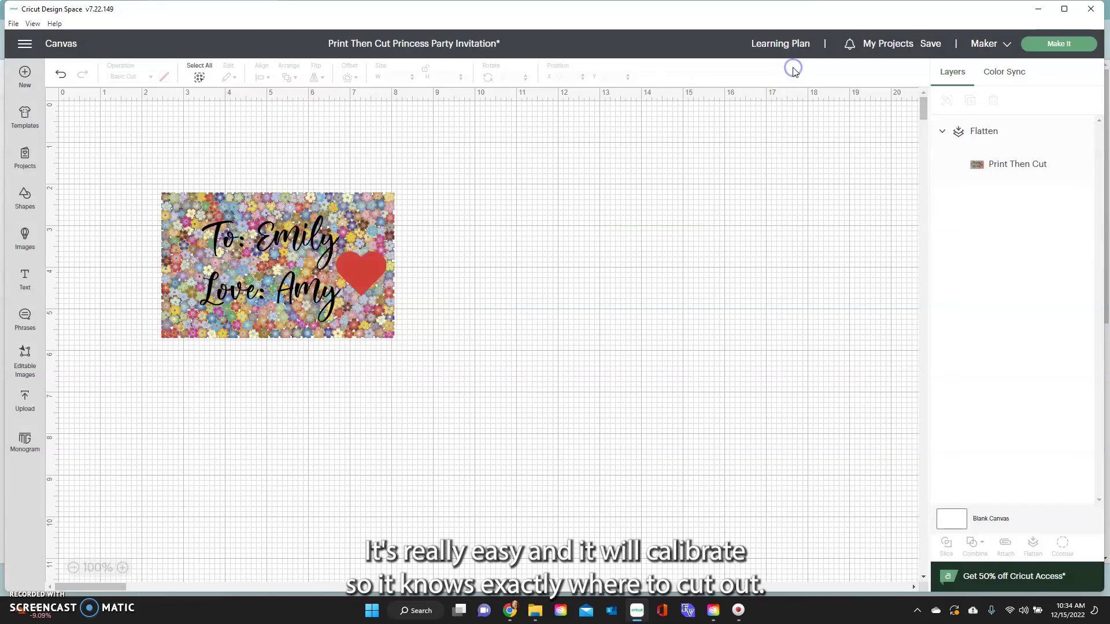